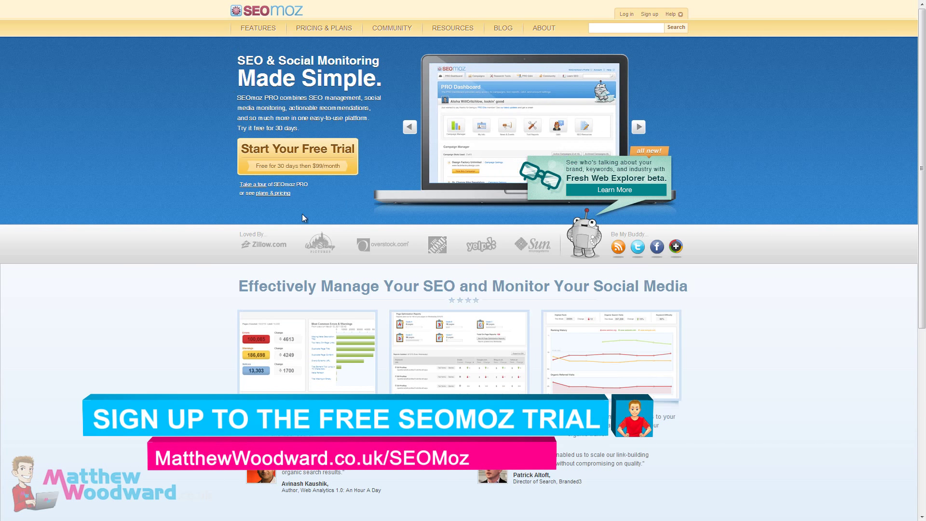
- Sign up for the free trial and launch the Build Your First SEO Campaign wizard
click(292, 155)
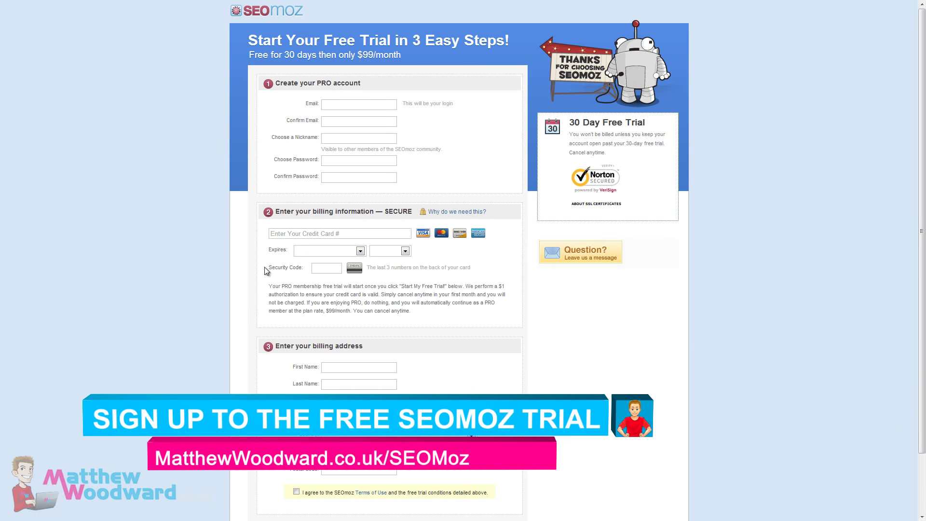
scroll(253, 190, down, 3)
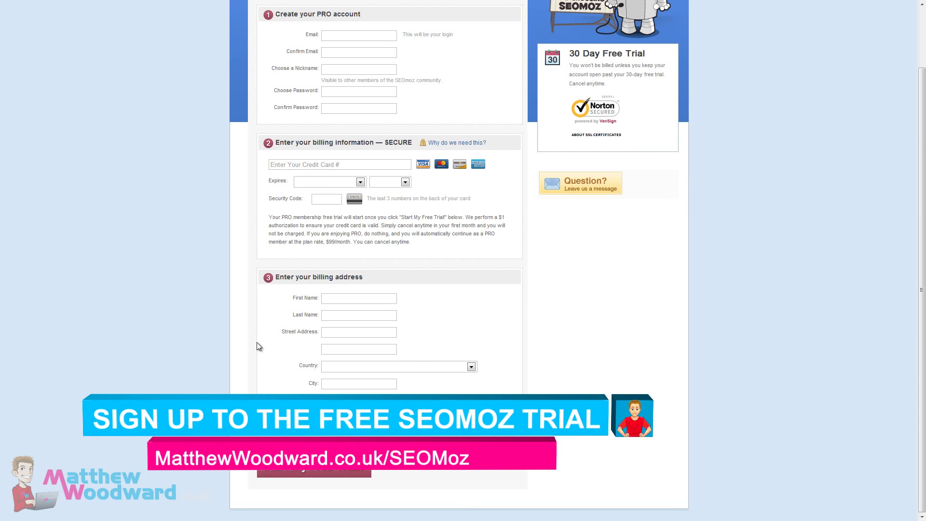
scroll(268, 348, up, 3)
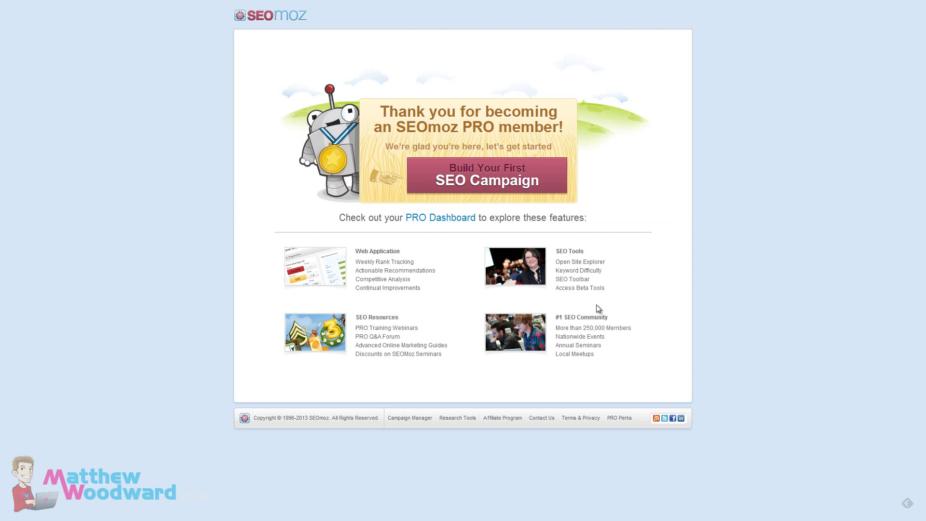
click(488, 185)
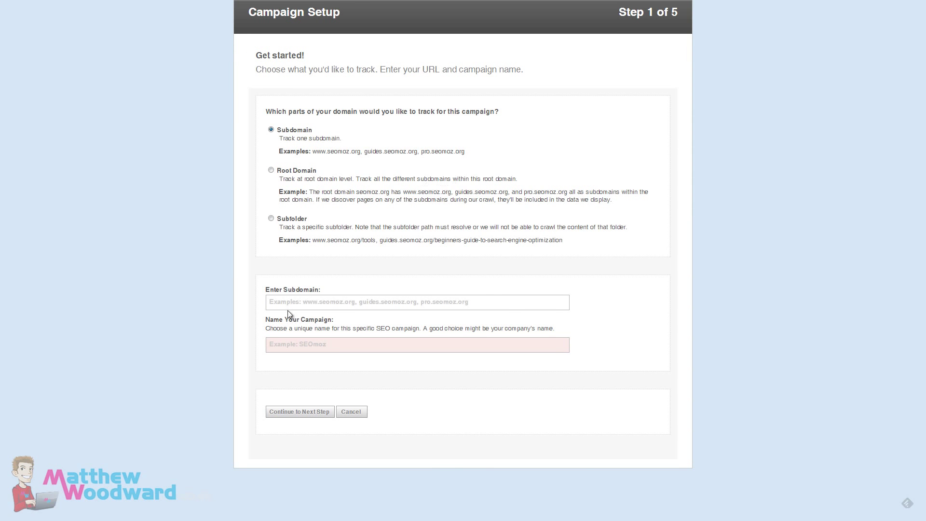
click(329, 304)
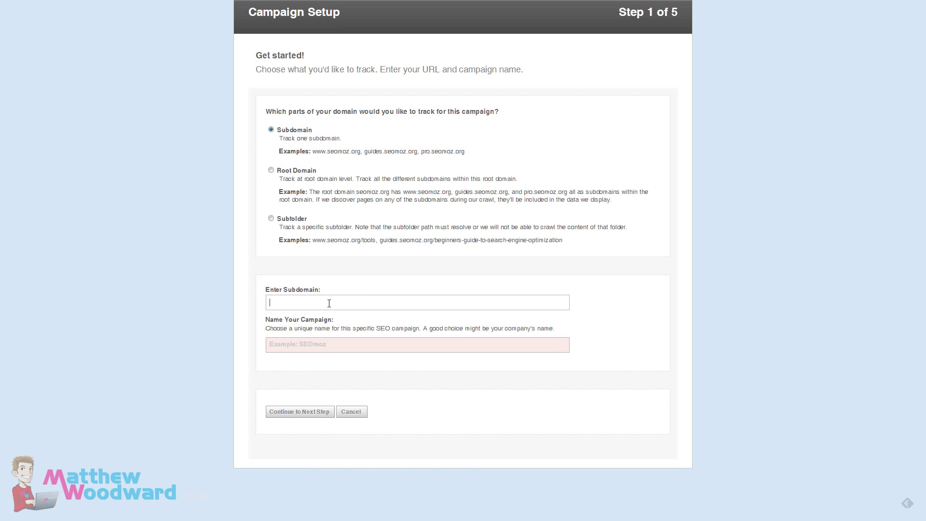
text(www.matthewwoodward.co.uk)
key(Tab)
text(MatthewWo)
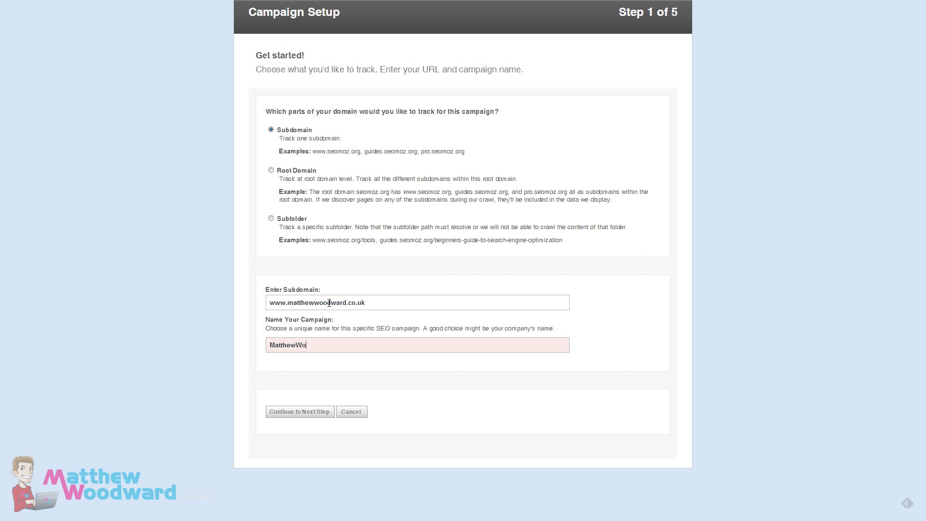
text(odward.co.uk)
drag(268, 303, 405, 300)
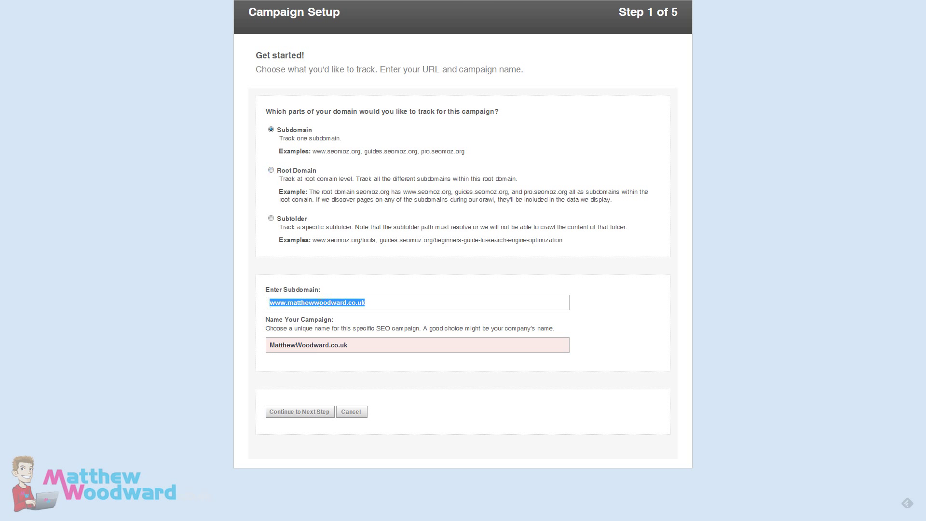
click(293, 134)
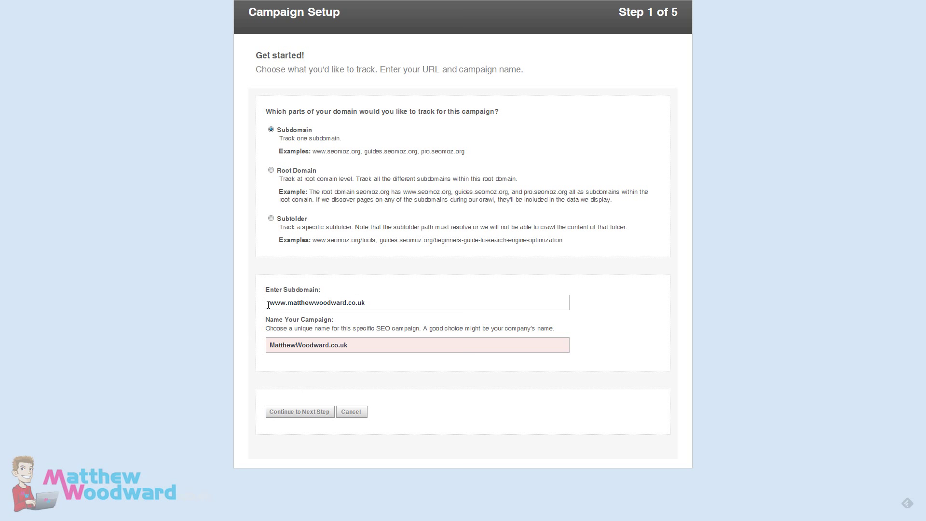
click(297, 413)
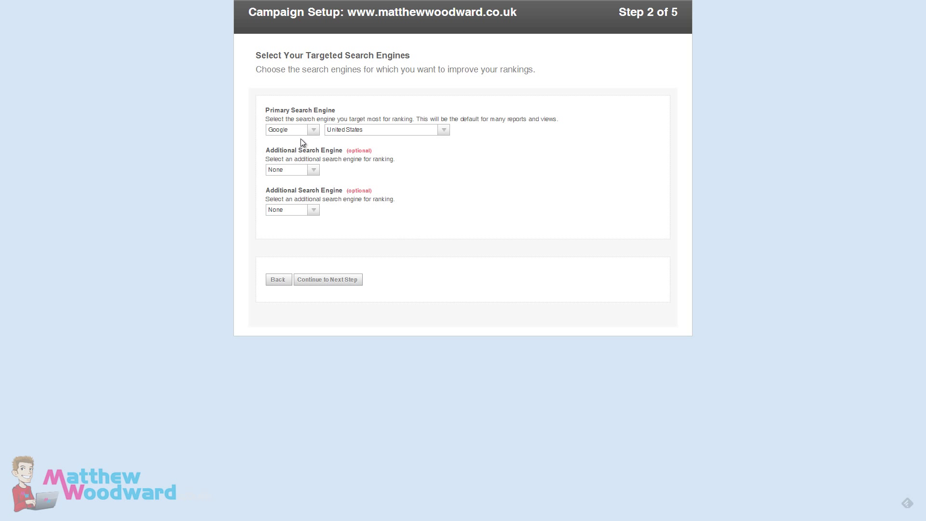
- Choose Google with country United Kingdom as the additional search engine, then continue to step 3
click(312, 171)
click(280, 217)
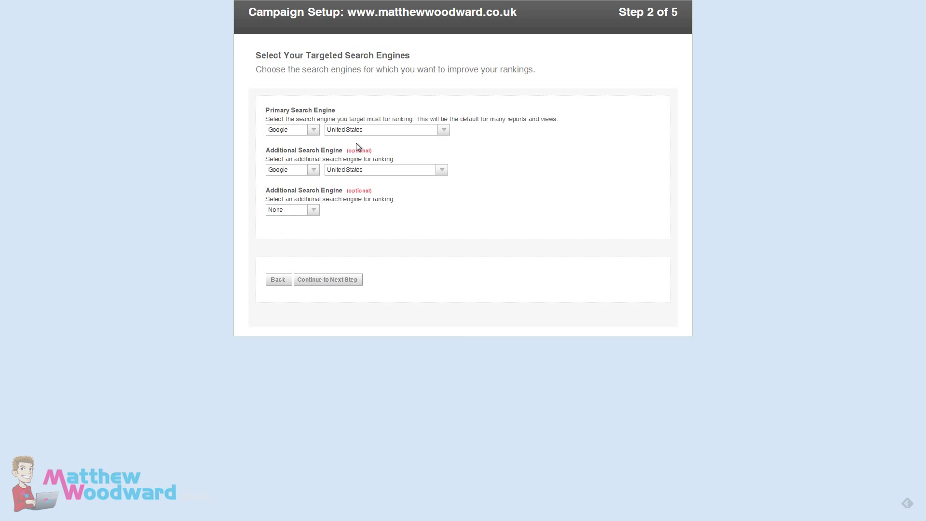
click(437, 170)
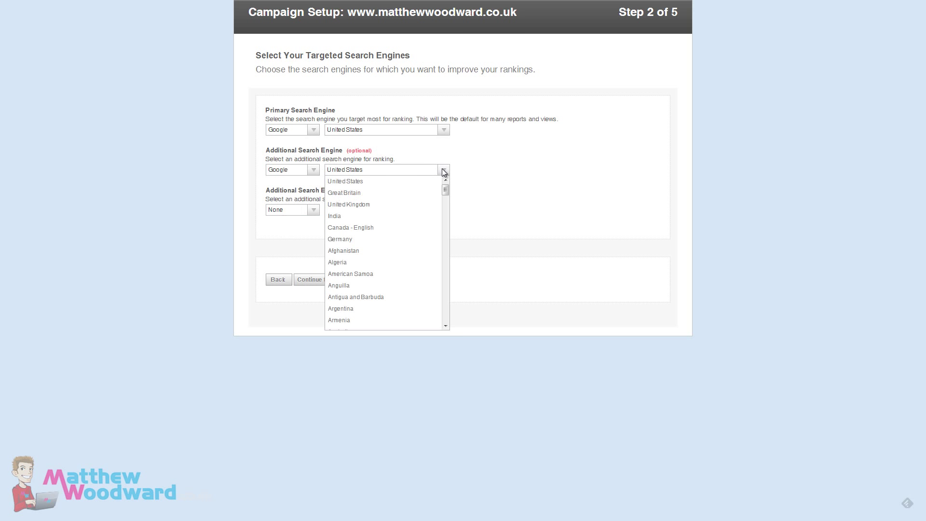
click(368, 206)
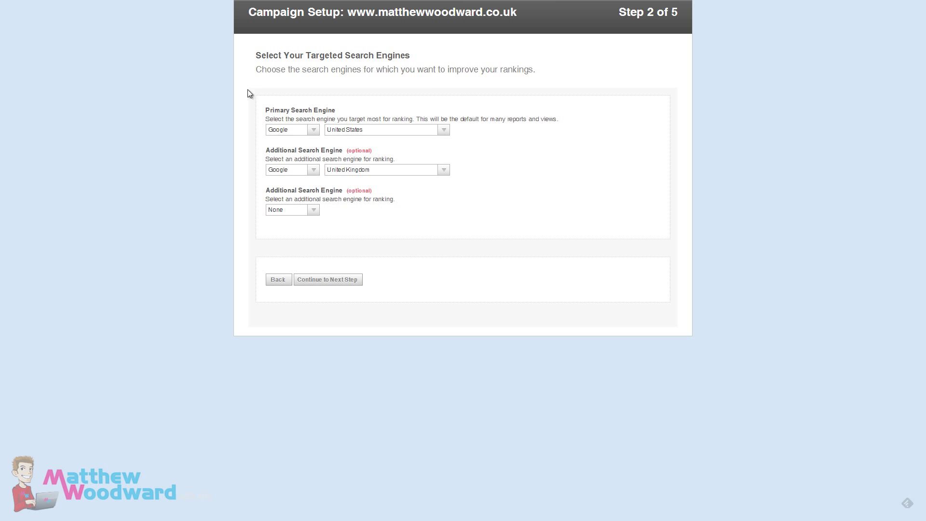
click(337, 280)
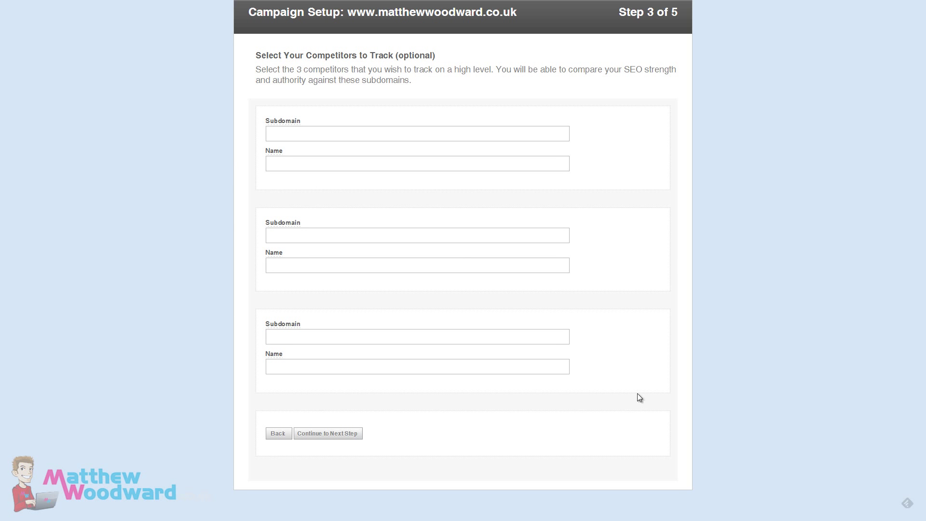
- Leave the competitor fields empty and continue through to step 5 of 5, keywords
click(344, 435)
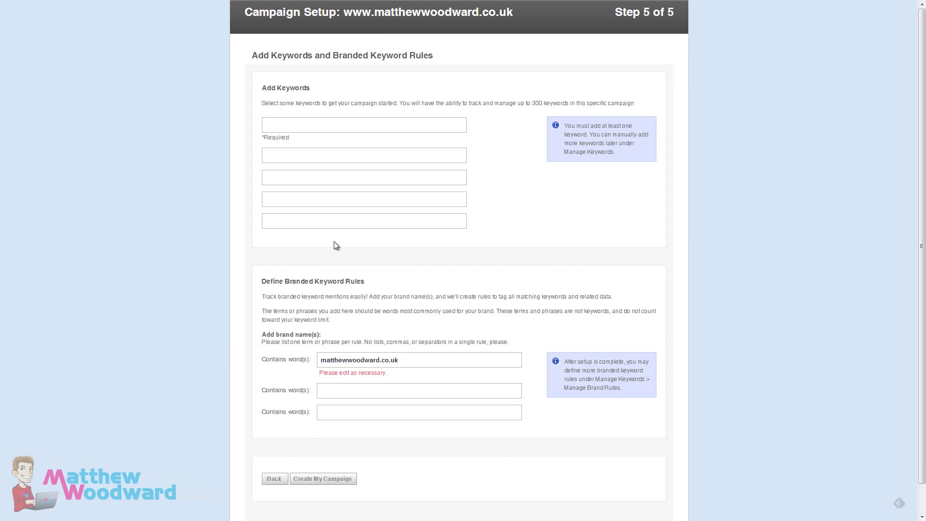
- Review the keywords, including seomoz review, and brand rules, then click Create My Campaign
scroll(337, 240, down, 1)
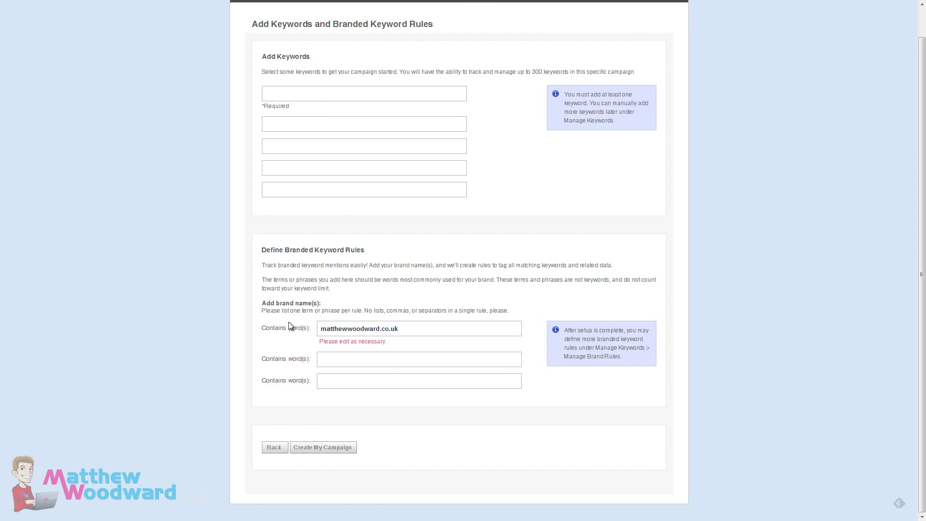
scroll(291, 329, up, 1)
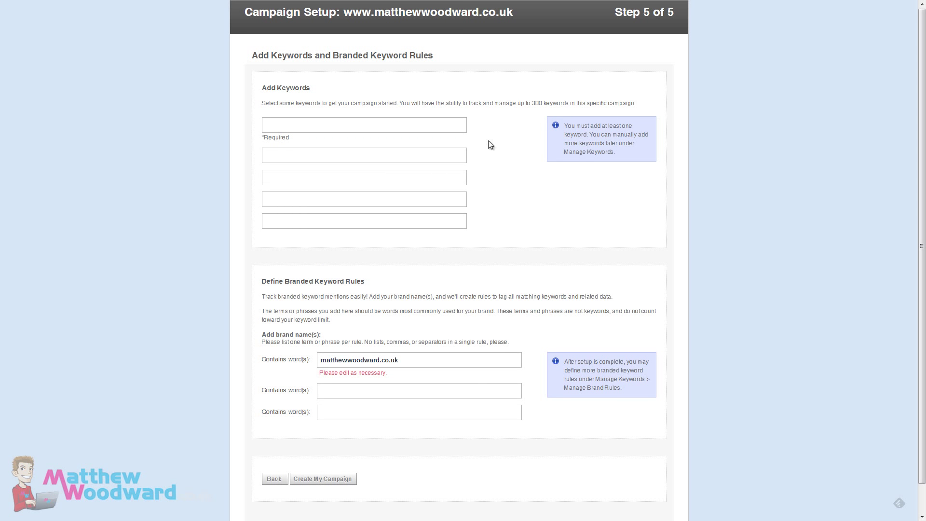
scroll(490, 145, down, 1)
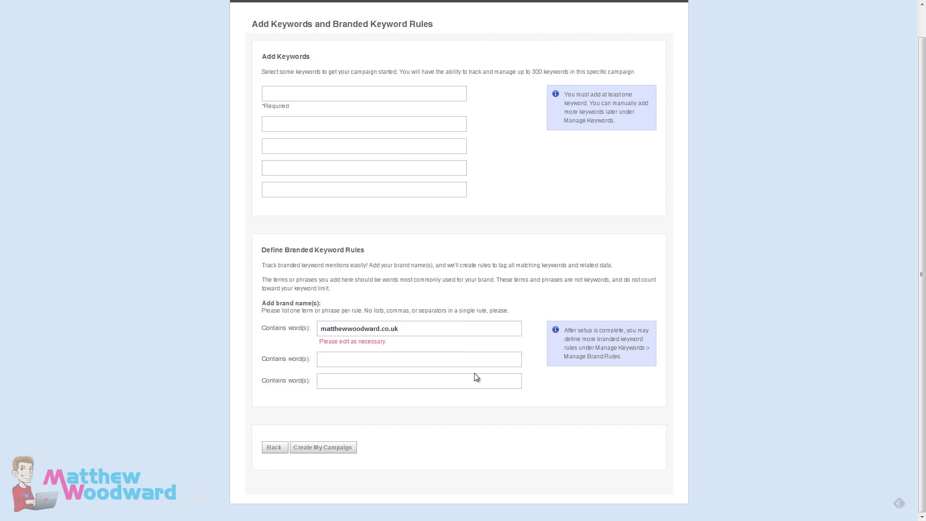
scroll(459, 360, up, 1)
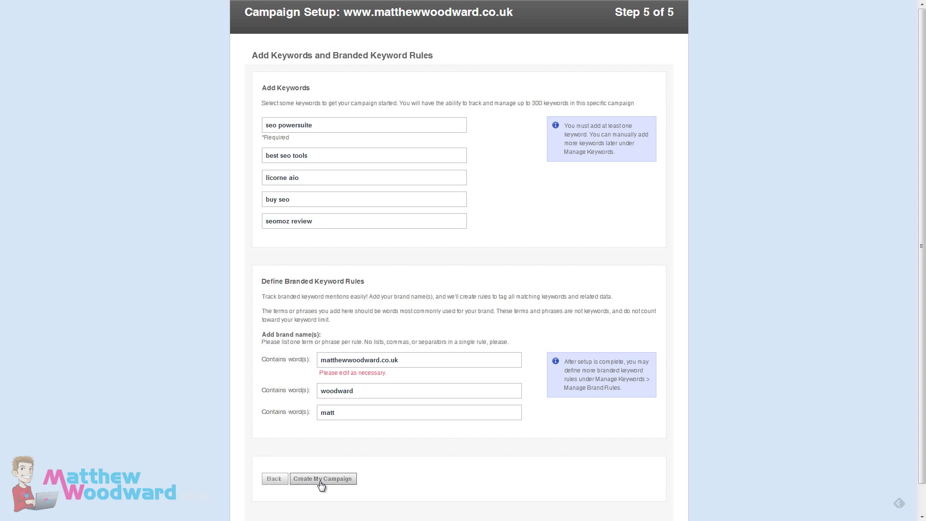
drag(316, 220, 341, 223)
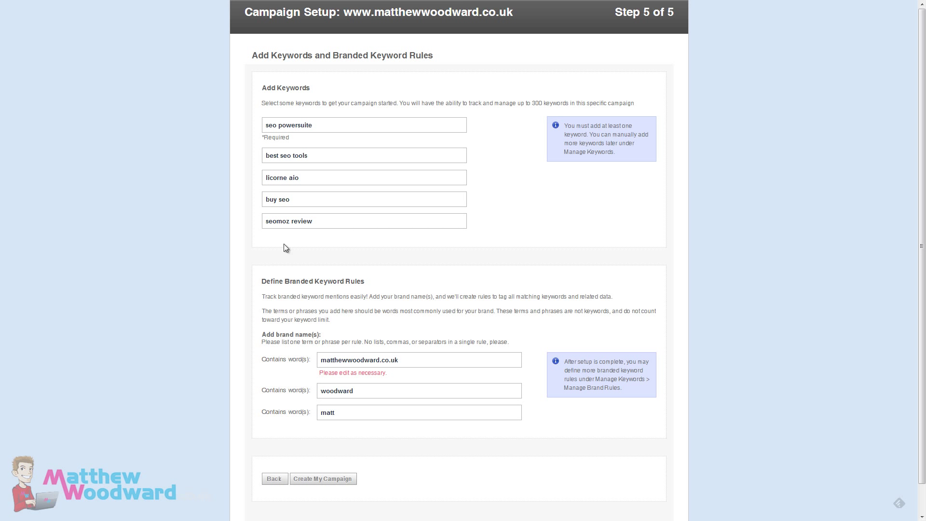
click(318, 479)
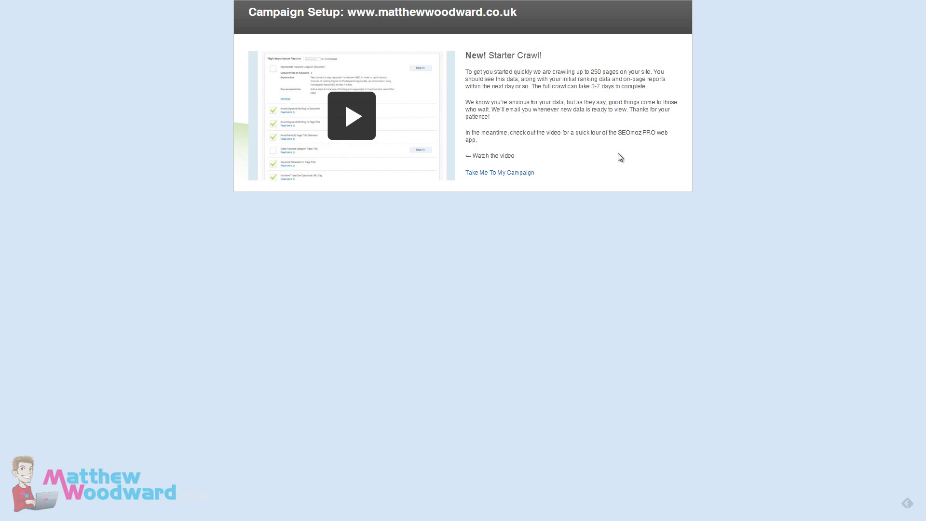
- Open the newly created campaign and scroll through its overview page
click(488, 173)
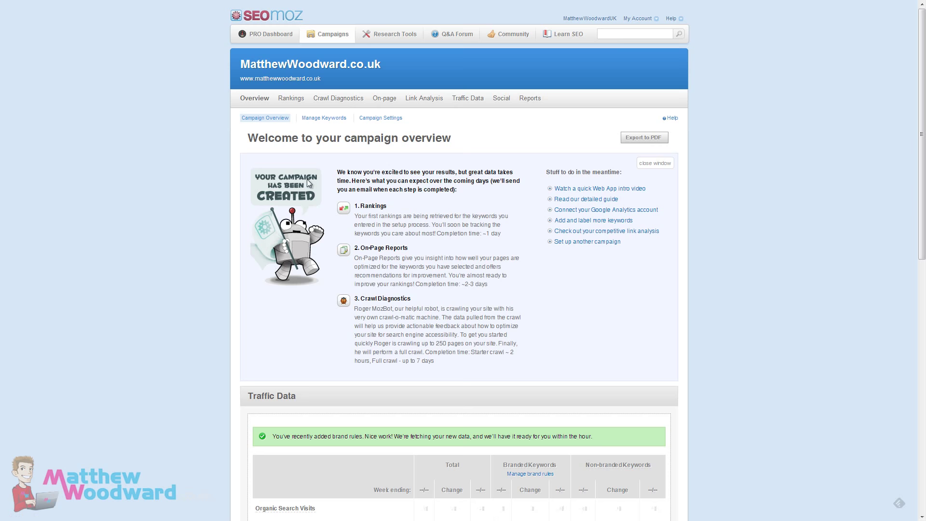
scroll(181, 213, down, 4)
scroll(189, 213, down, 4)
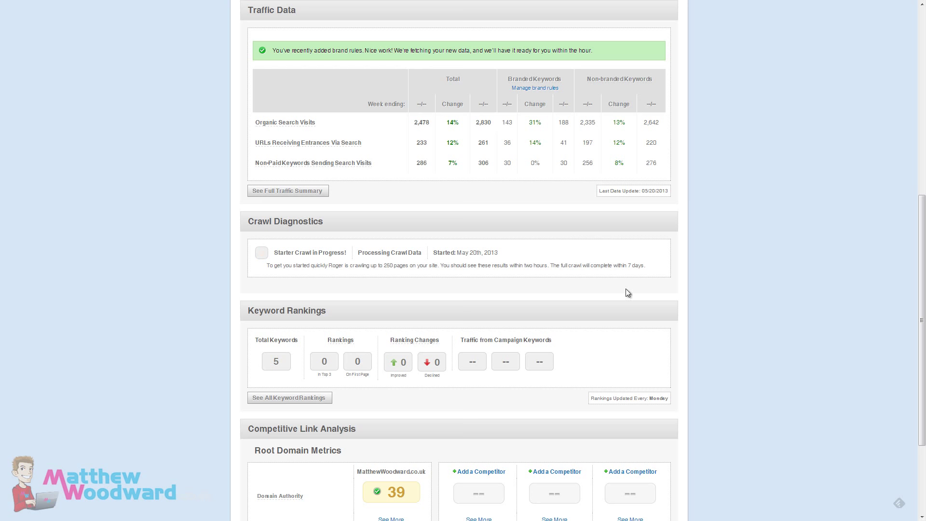
scroll(748, 291, down, 3)
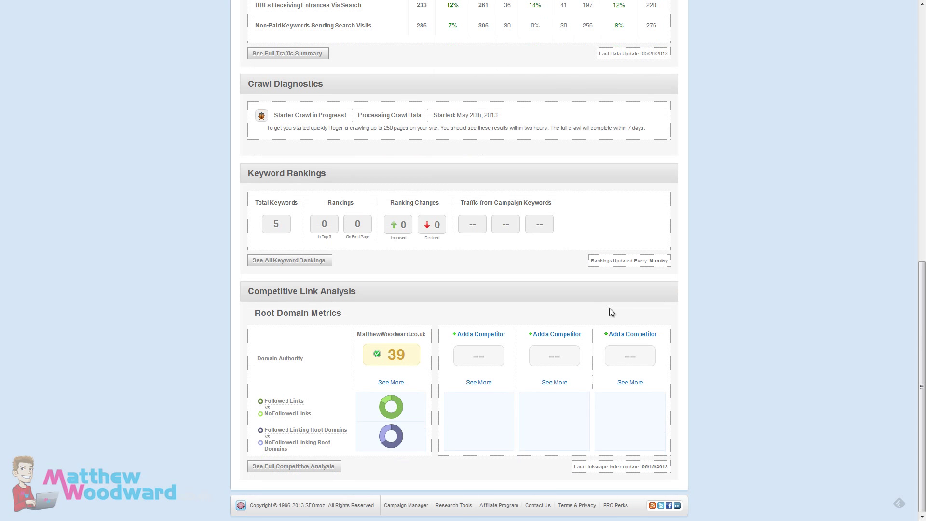
scroll(188, 347, up, 4)
scroll(187, 348, up, 7)
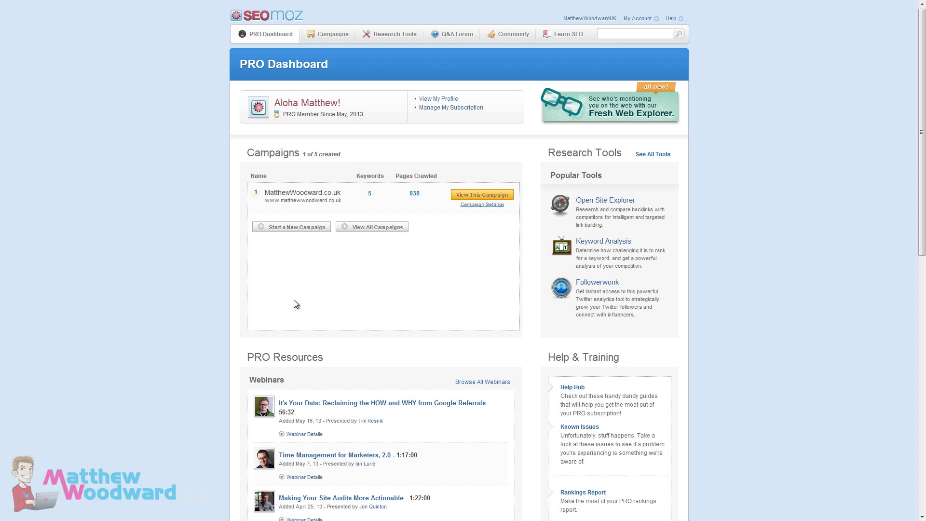
- Open the campaign from the PRO Dashboard and view its Social Dashboard
click(480, 195)
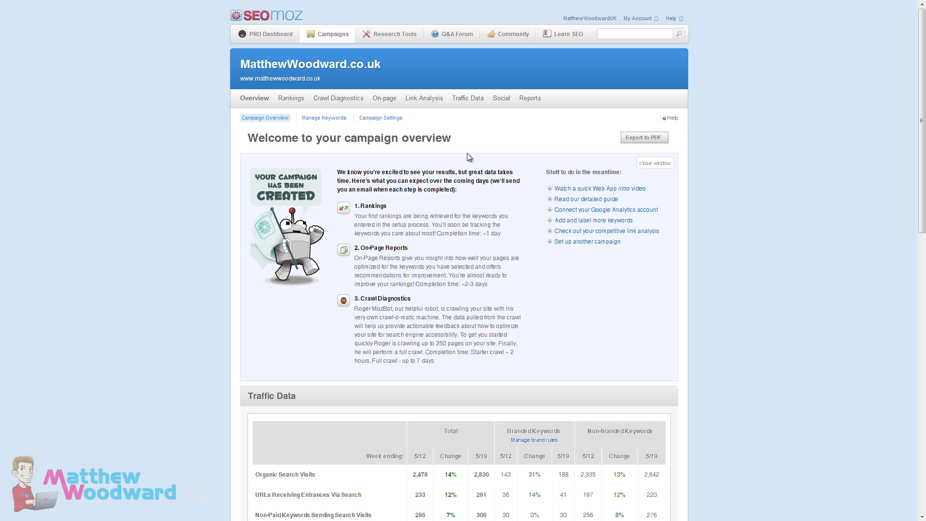
click(504, 101)
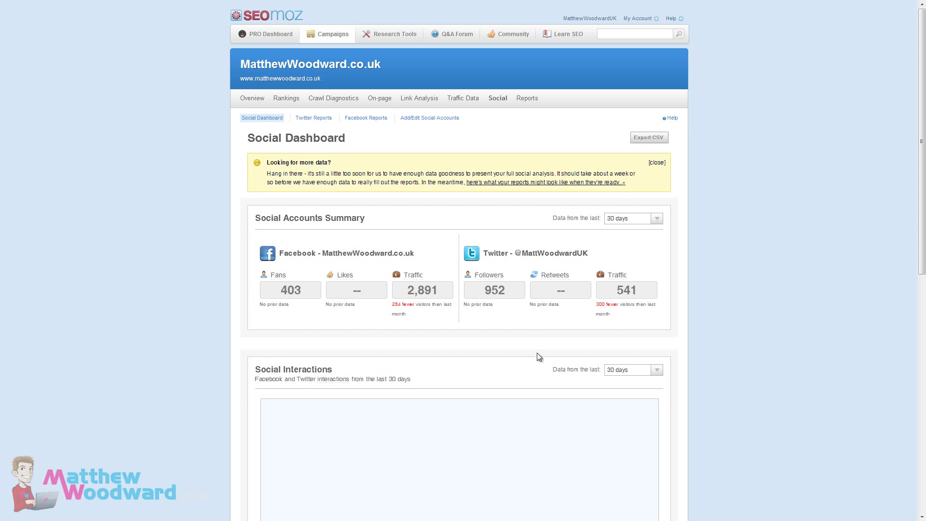
- Go from the Social Dashboard back to the campaign's Overview tab
drag(922, 64, 892, 47)
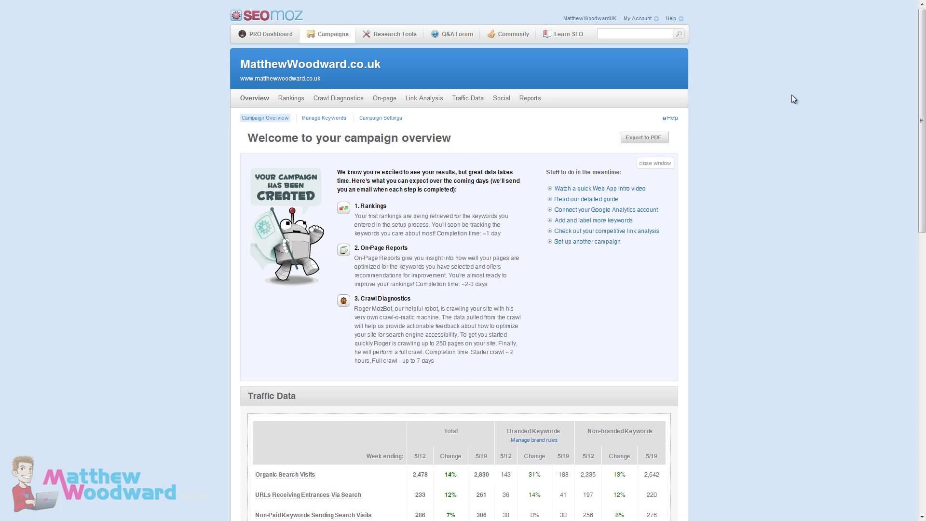
- Save the brand rules changes, then scroll the overview's Traffic Data and Crawl Diagnostics
drag(922, 37, 874, 175)
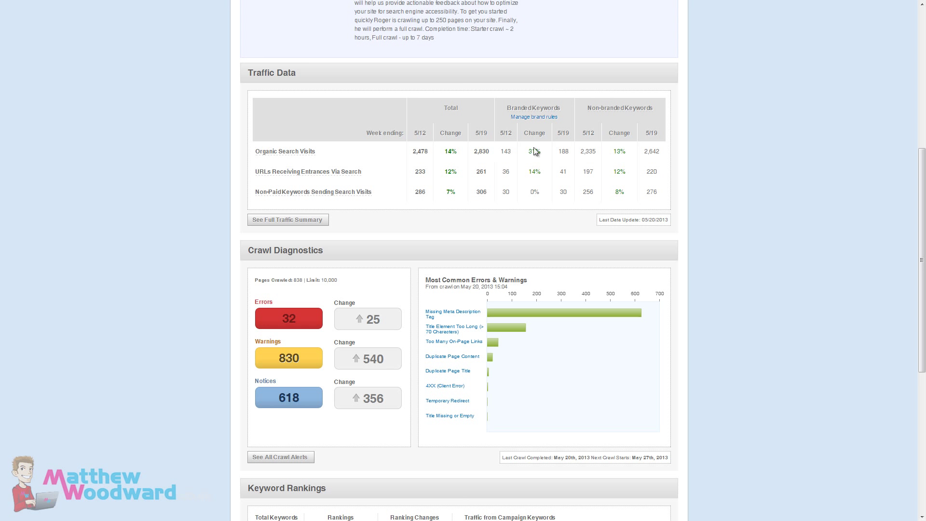
scroll(195, 233, down, 3)
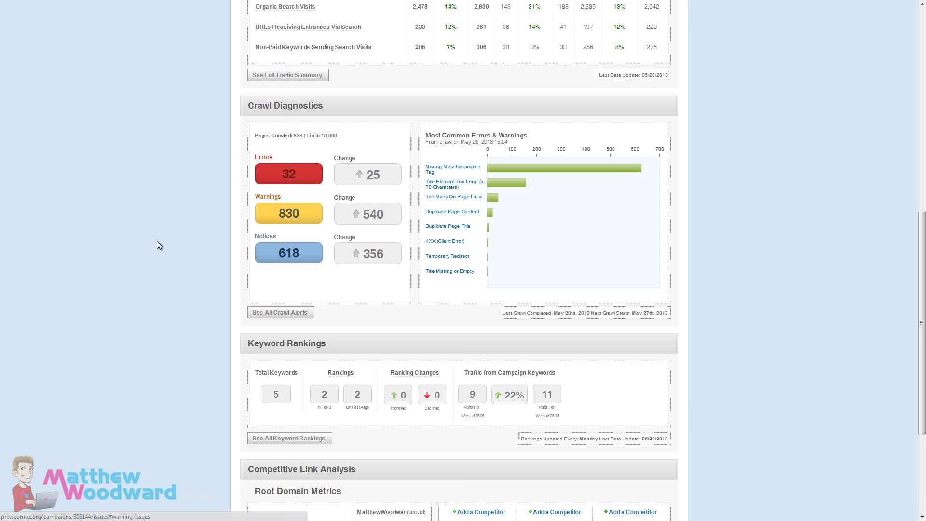
scroll(179, 194, down, 2)
scroll(212, 250, down, 2)
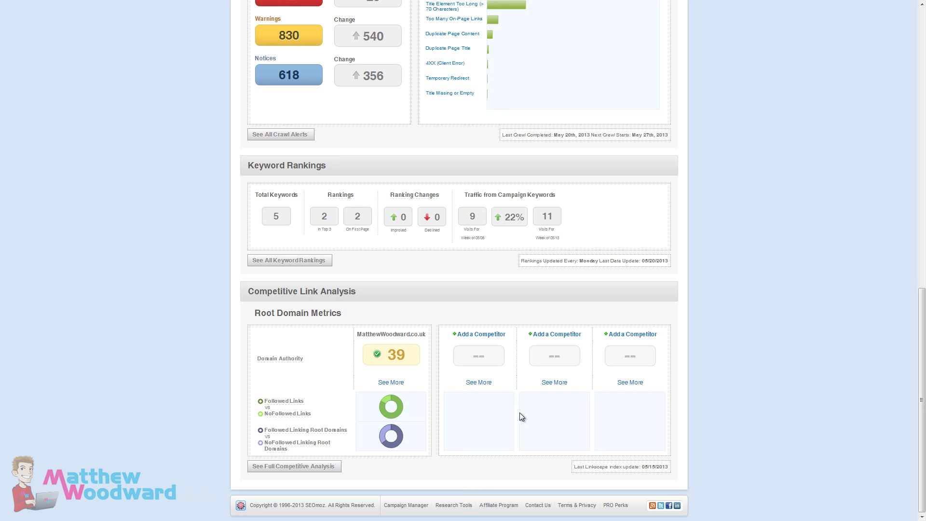
scroll(543, 421, up, 15)
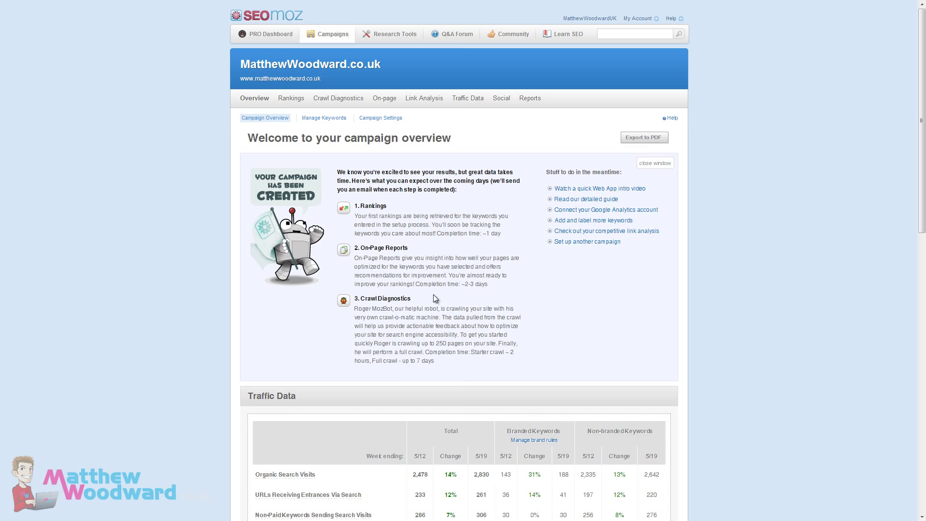
scroll(433, 295, down, 6)
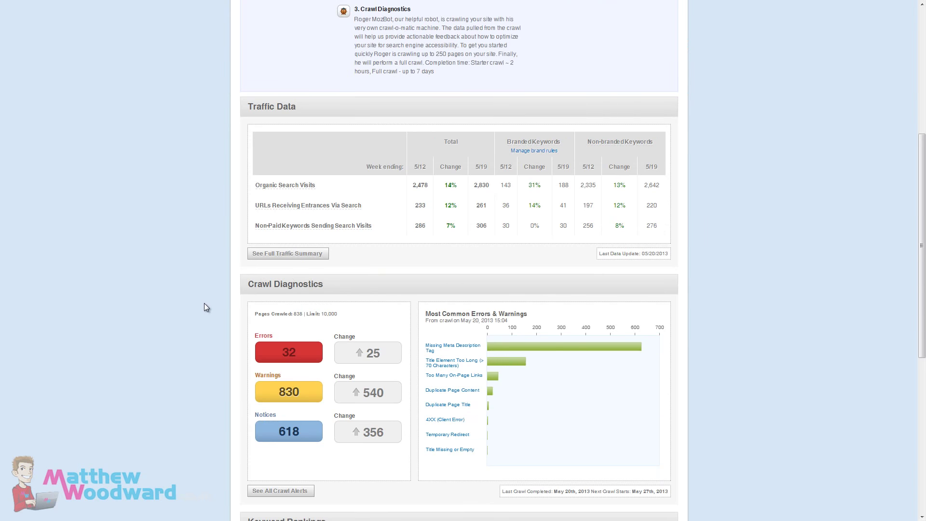
scroll(205, 305, down, 7)
scroll(505, 329, up, 13)
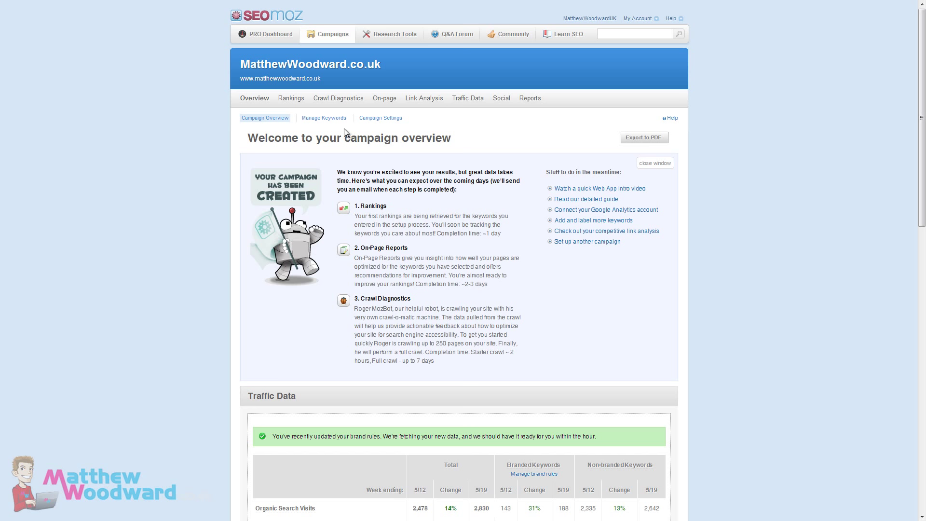
- Open Manage Keywords and click into the Add Keywords text box
click(321, 120)
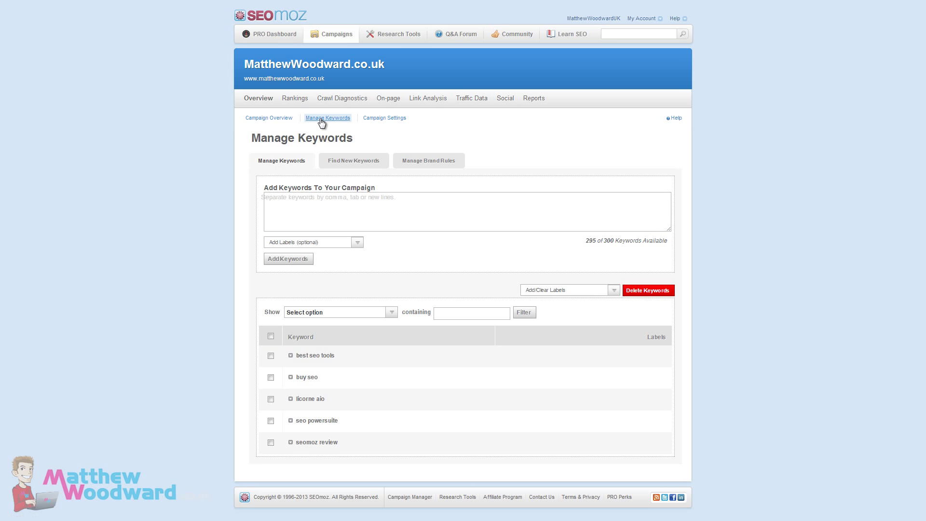
click(327, 204)
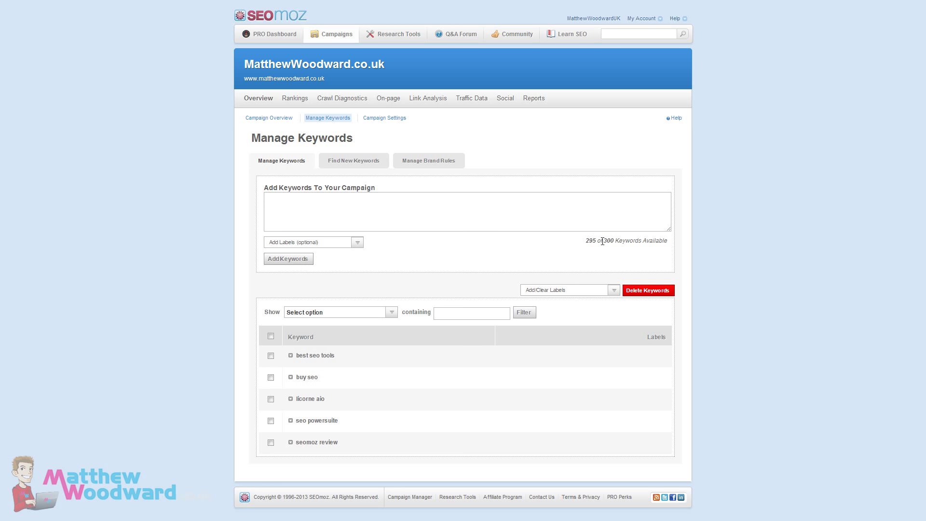
- Open Find New Keywords to list untracked keywords already sending visits
click(369, 167)
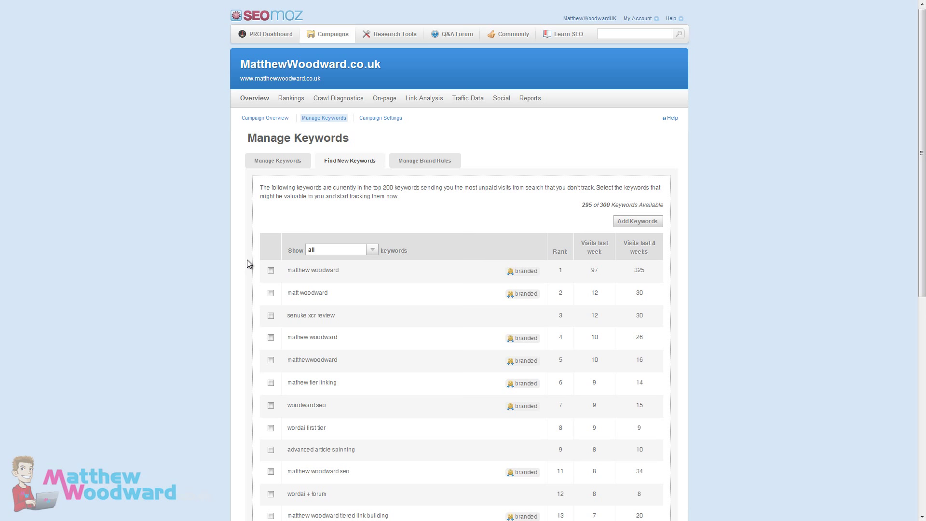
scroll(250, 266, down, 3)
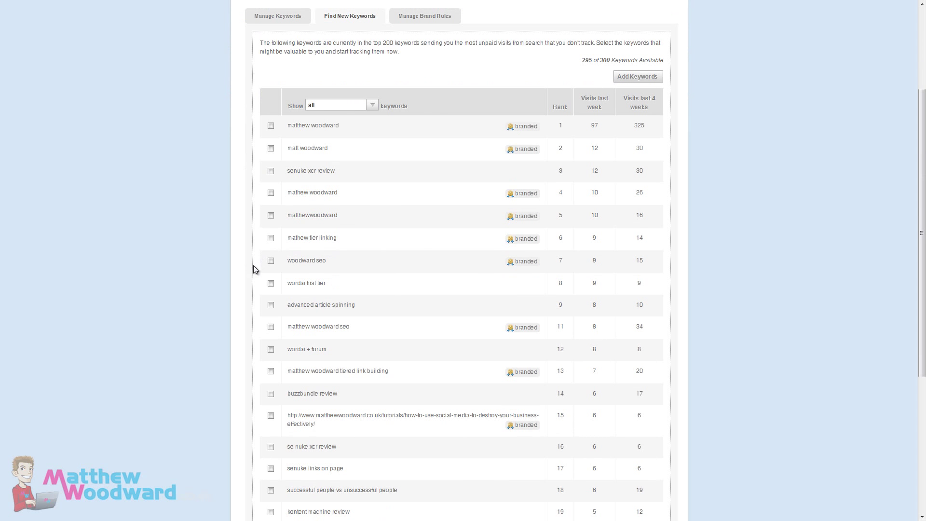
scroll(256, 276, up, 3)
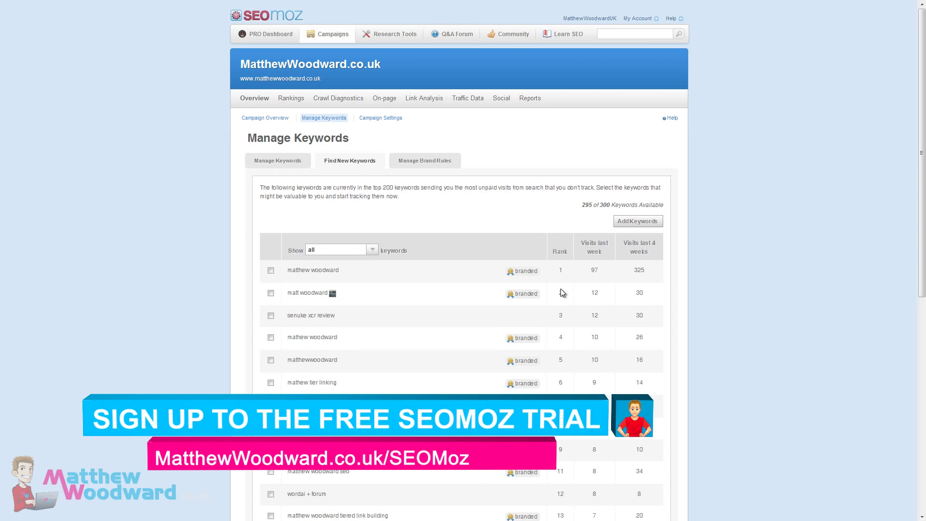
scroll(563, 300, down, 2)
scroll(563, 302, down, 1)
scroll(562, 302, up, 3)
- Filter the suggestions to branded keywords, then switch the filter to non-branded
click(372, 250)
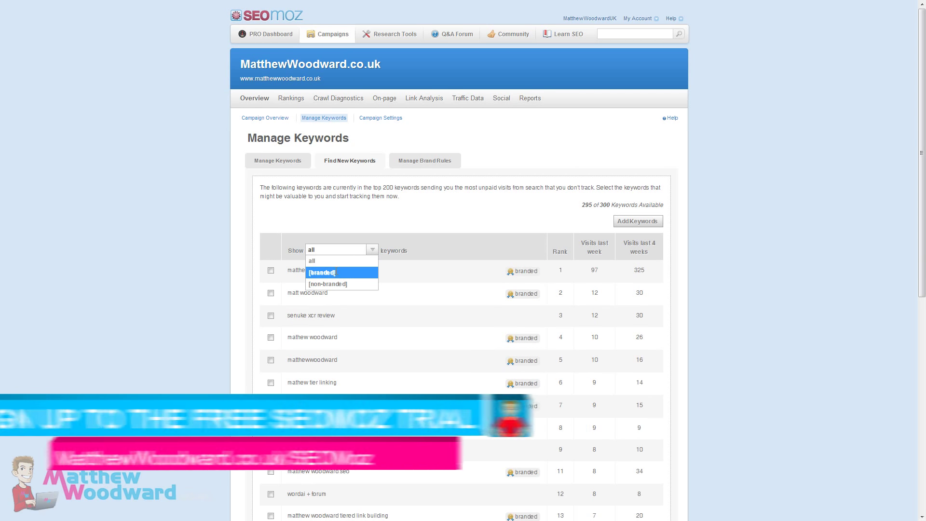
click(323, 269)
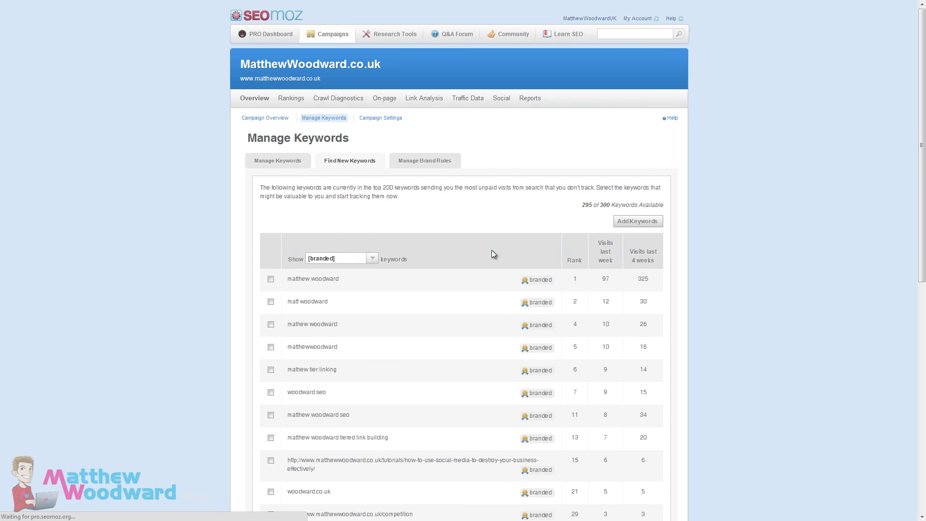
scroll(491, 250, down, 4)
scroll(475, 248, up, 4)
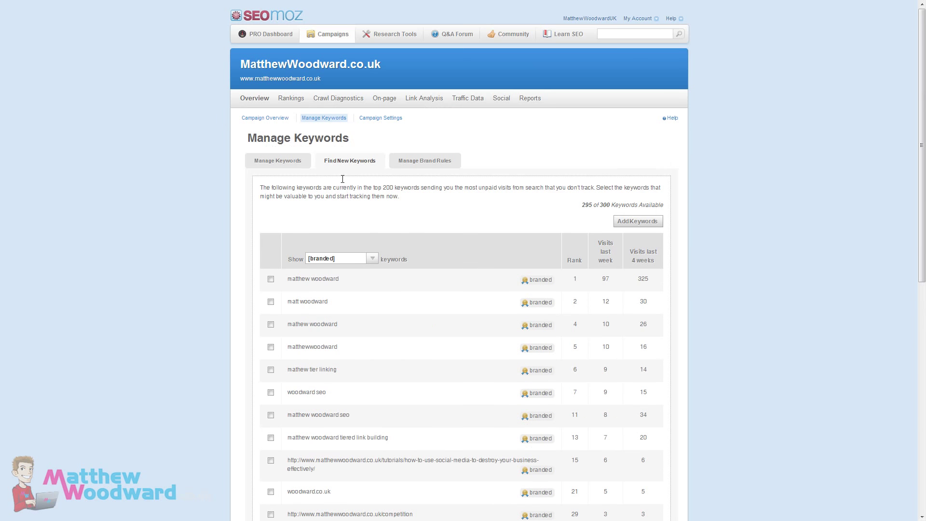
click(357, 259)
click(314, 292)
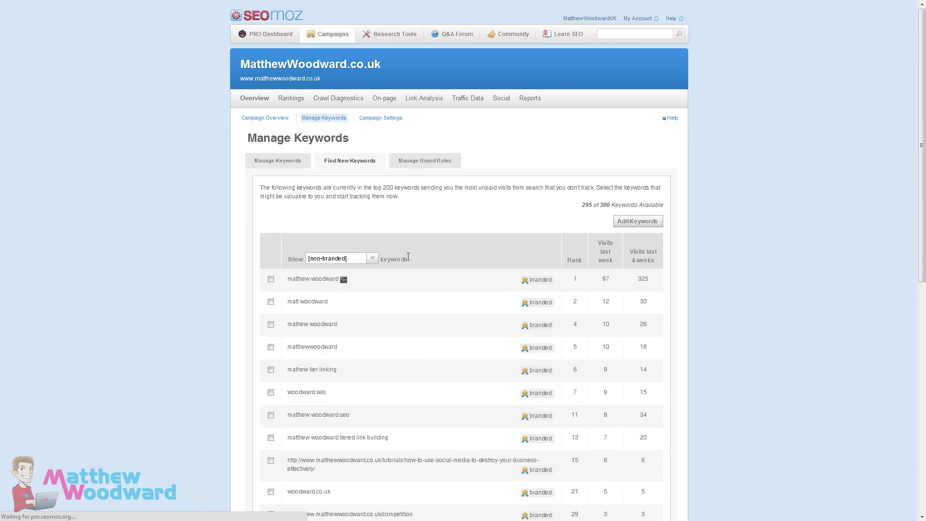
scroll(419, 247, down, 1)
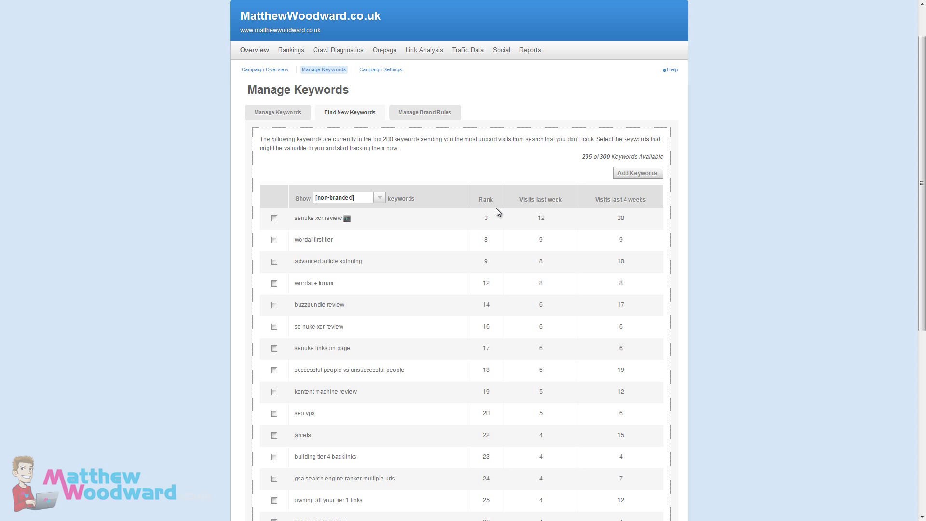
- Open the Keyword Difficulty Report for senuke xcr review, rated 41% difficulty
click(347, 219)
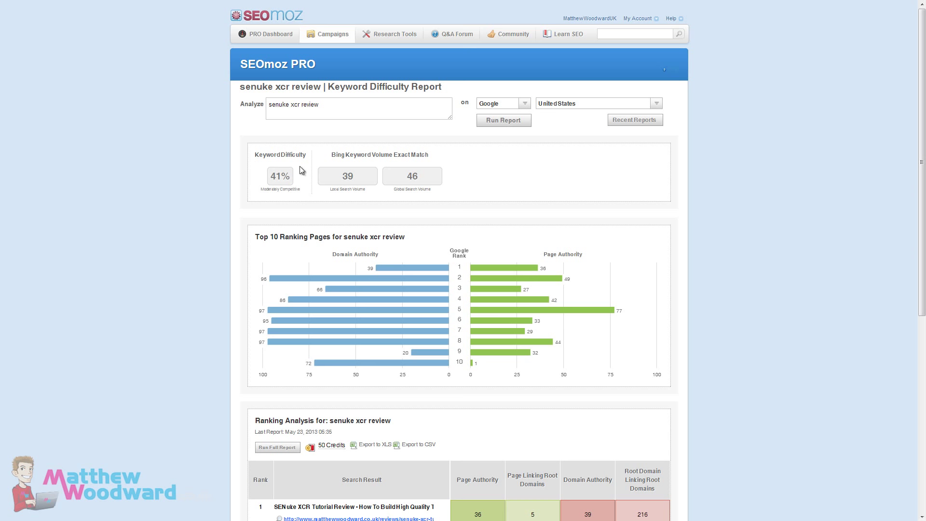
scroll(319, 200, down, 2)
scroll(319, 199, down, 4)
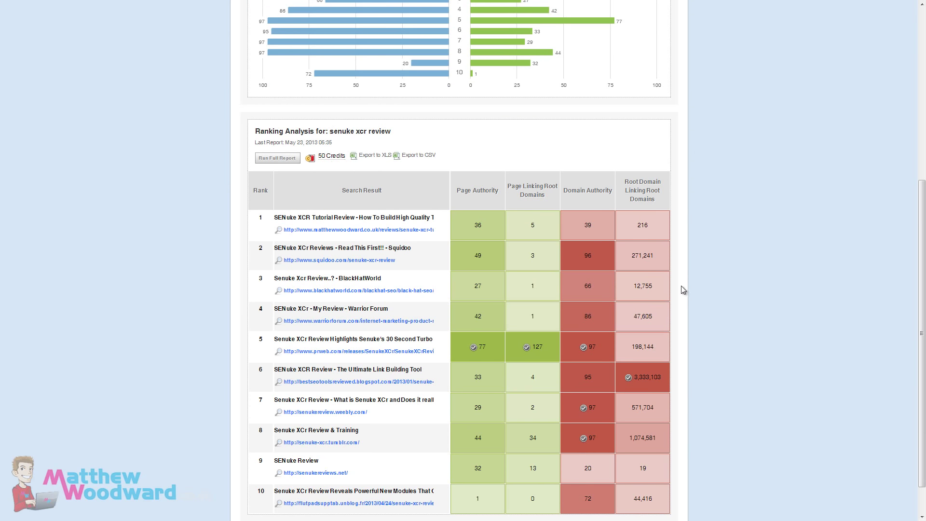
scroll(684, 290, down, 1)
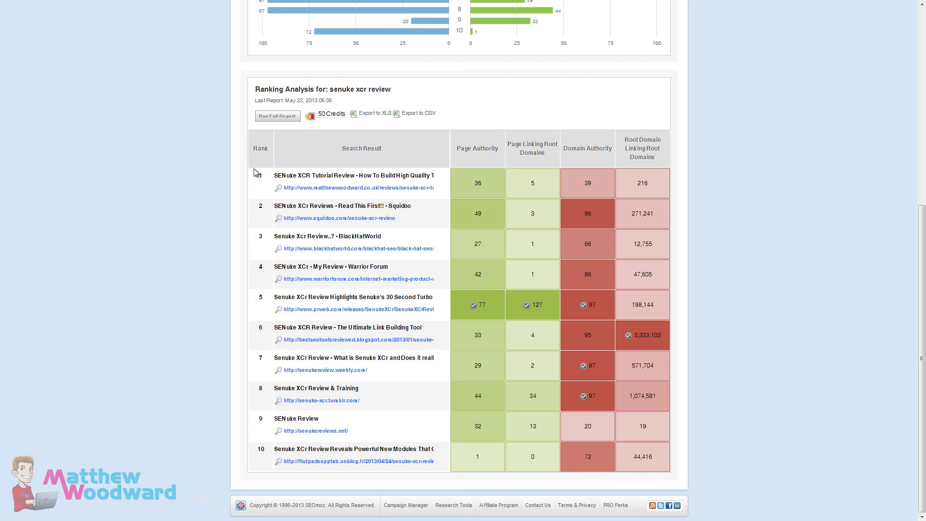
- Review the Ranking Analysis table of top 10 pages, highlighting the top result's text
drag(258, 176, 443, 187)
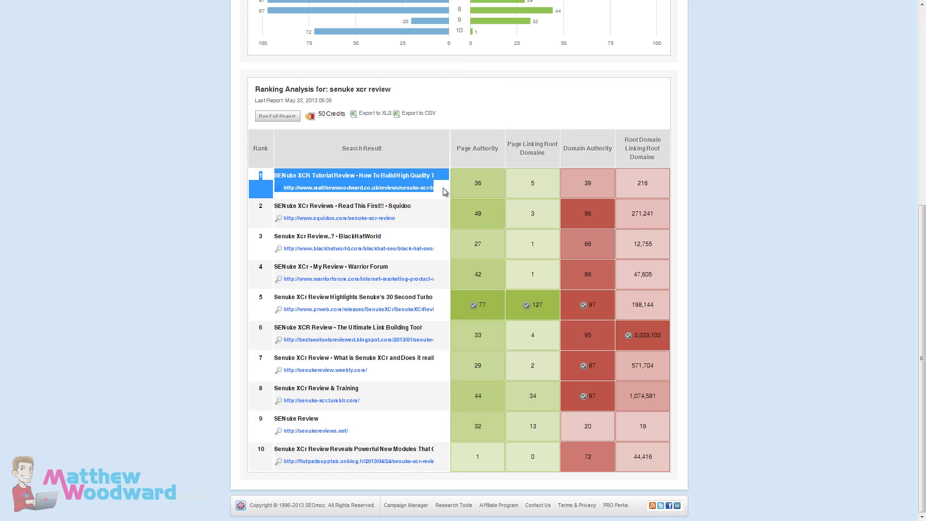
scroll(443, 187, up, 7)
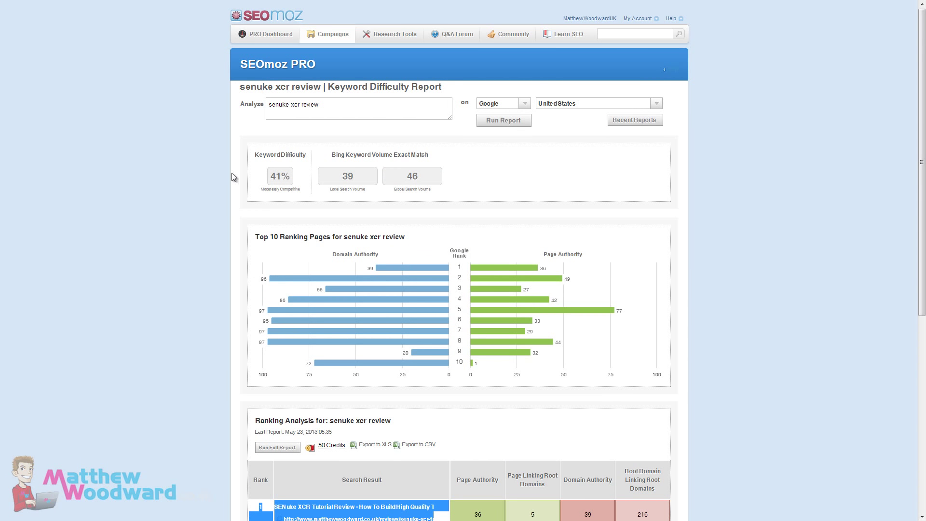
scroll(243, 184, down, 7)
click(500, 128)
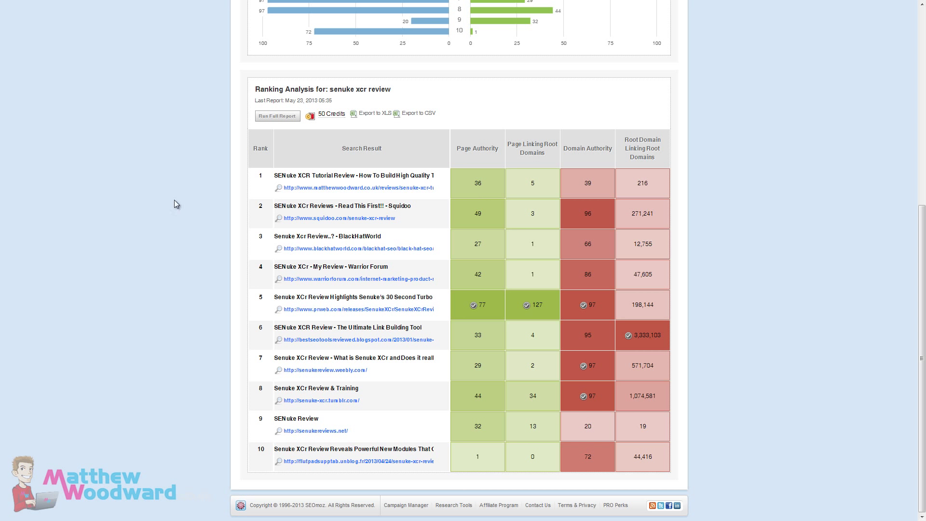
scroll(193, 357, up, 6)
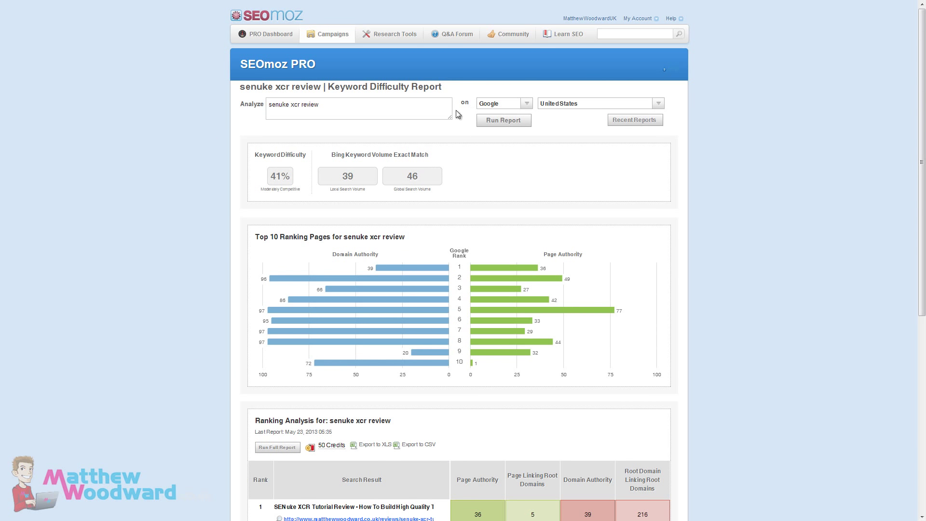
scroll(286, 335, down, 6)
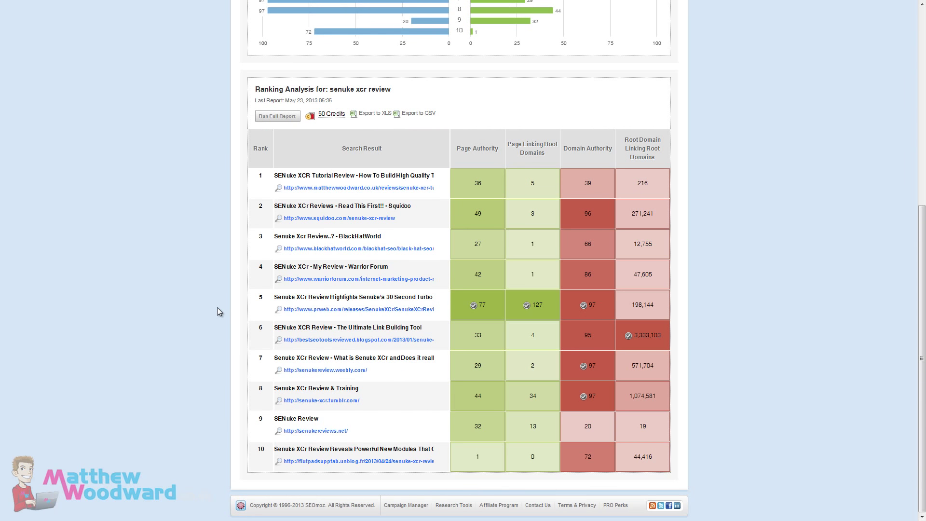
scroll(217, 307, up, 2)
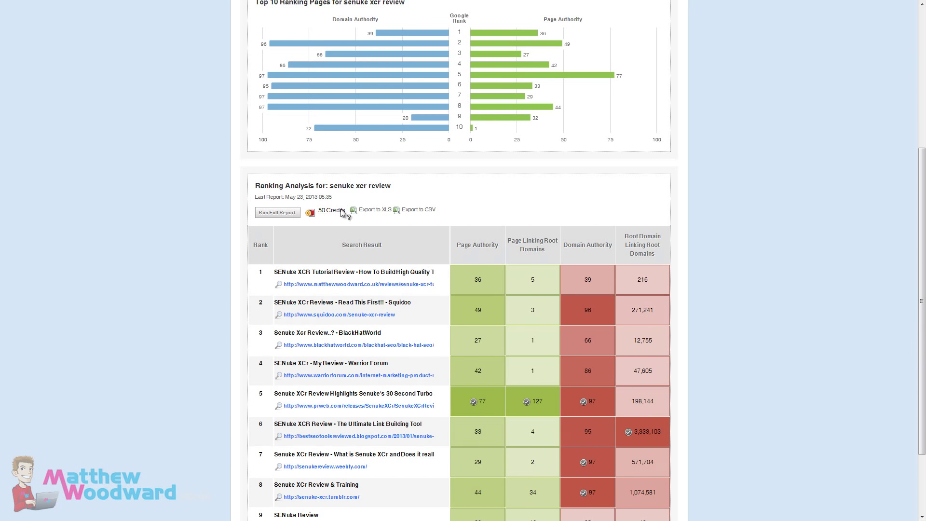
scroll(333, 227, up, 5)
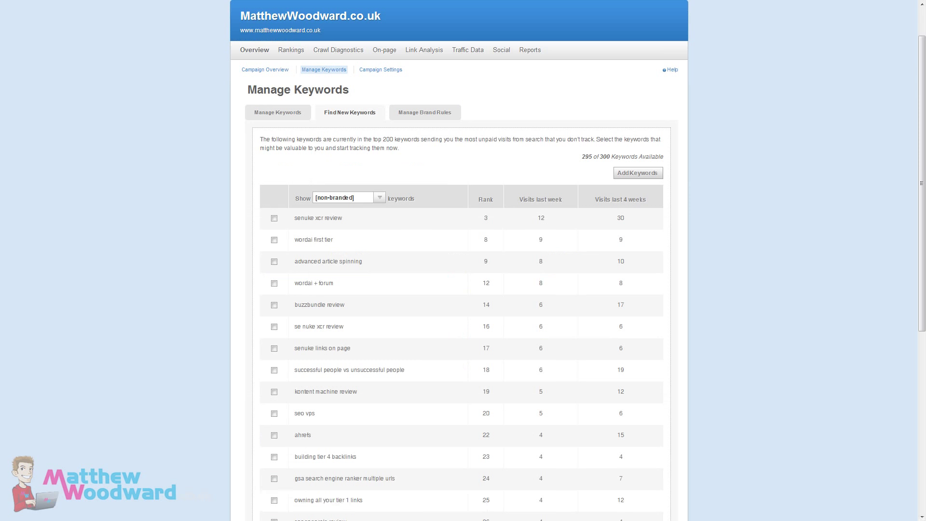
- Tick senuke xcr review in the non-branded suggestions and look over the list
click(274, 218)
scroll(258, 239, down, 4)
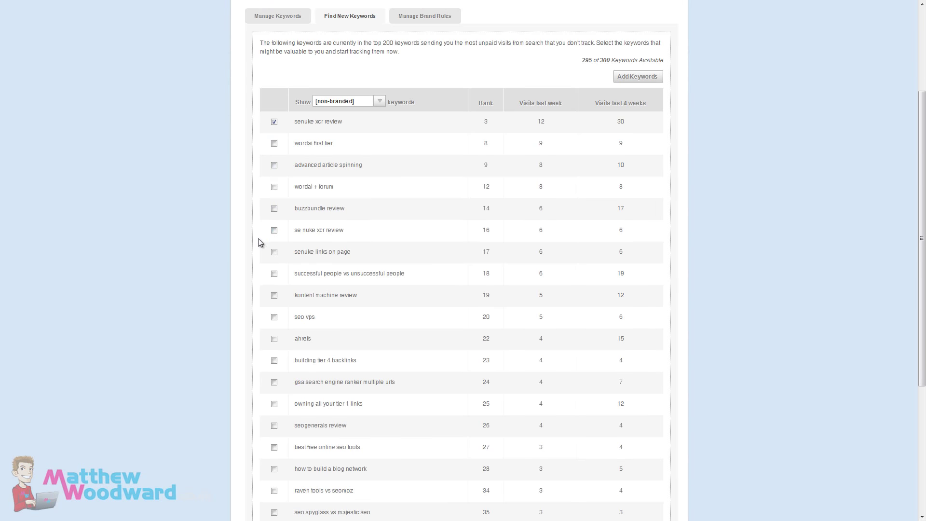
scroll(246, 234, down, 3)
scroll(294, 304, up, 8)
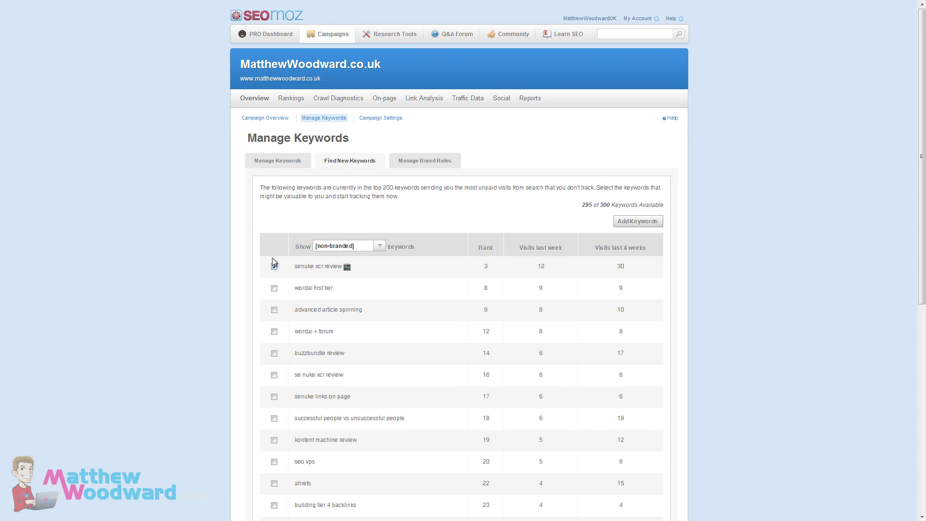
scroll(274, 286, down, 4)
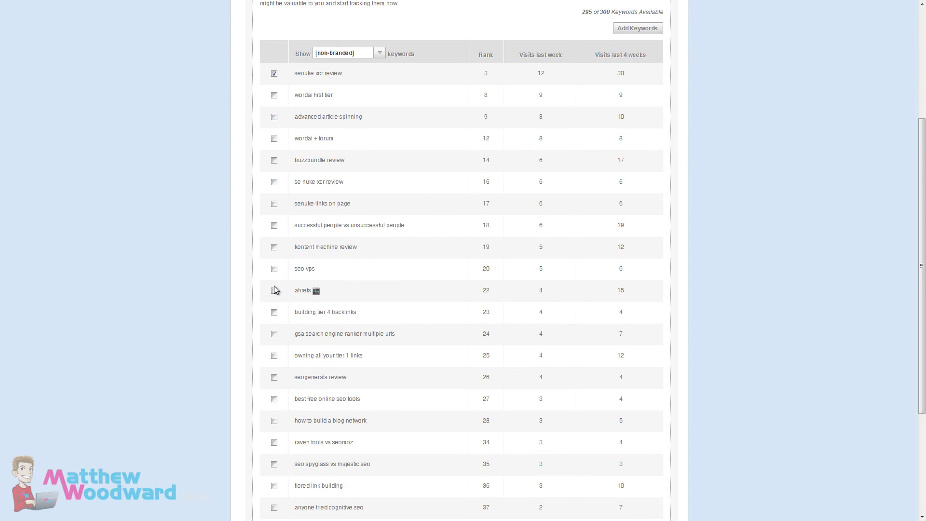
scroll(275, 292, up, 4)
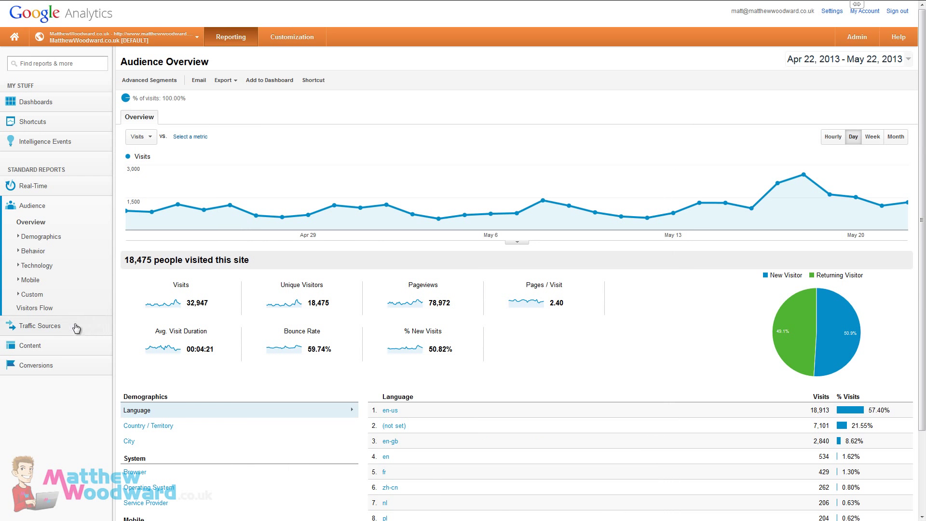
- Open Traffic Sources > Search Engine Optimization > Queries, showing 181,636 impressions and 3,003 clicks
click(61, 327)
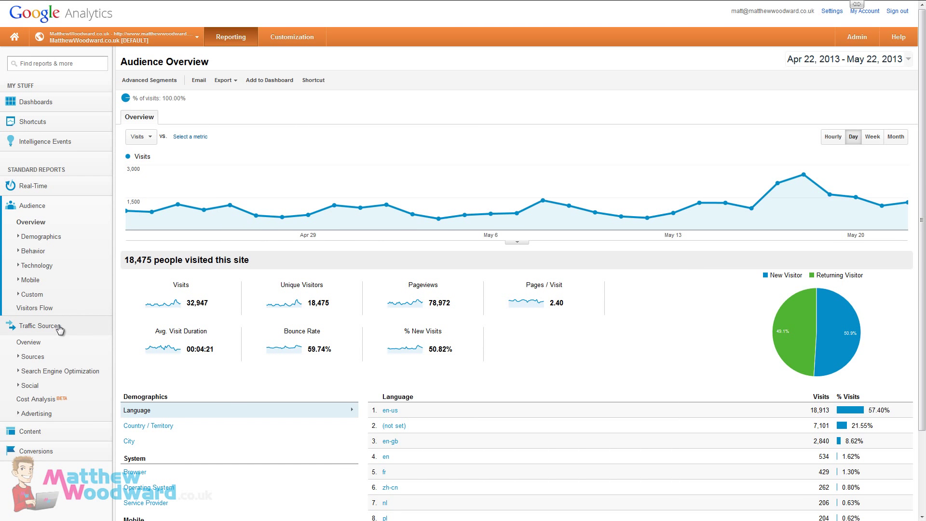
click(46, 371)
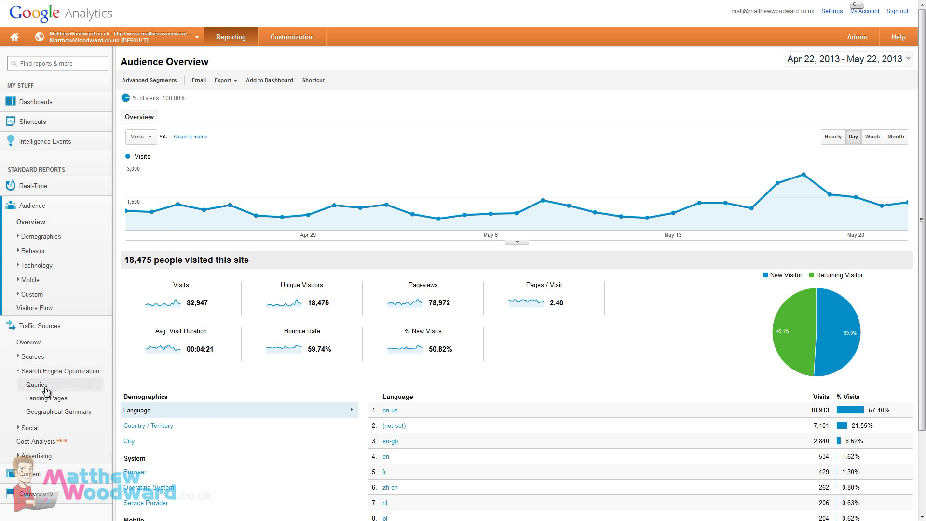
click(41, 386)
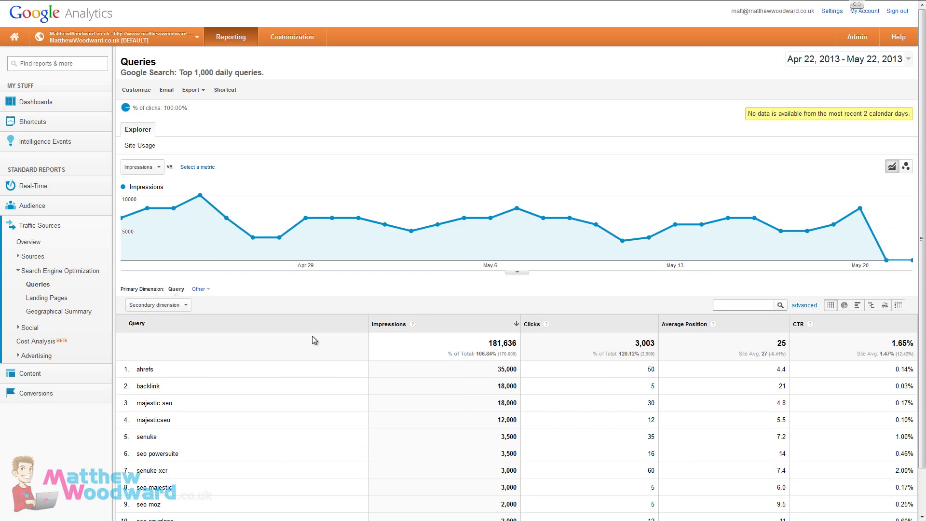
scroll(311, 336, down, 1)
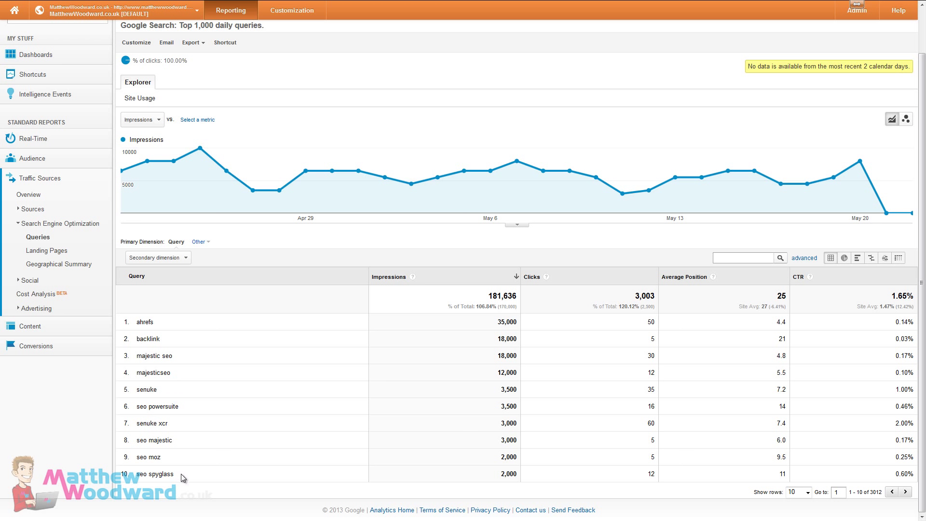
- Open Sources > Search > Organic, where (not provided) makes up 8,897 of 11,490 visits
click(35, 211)
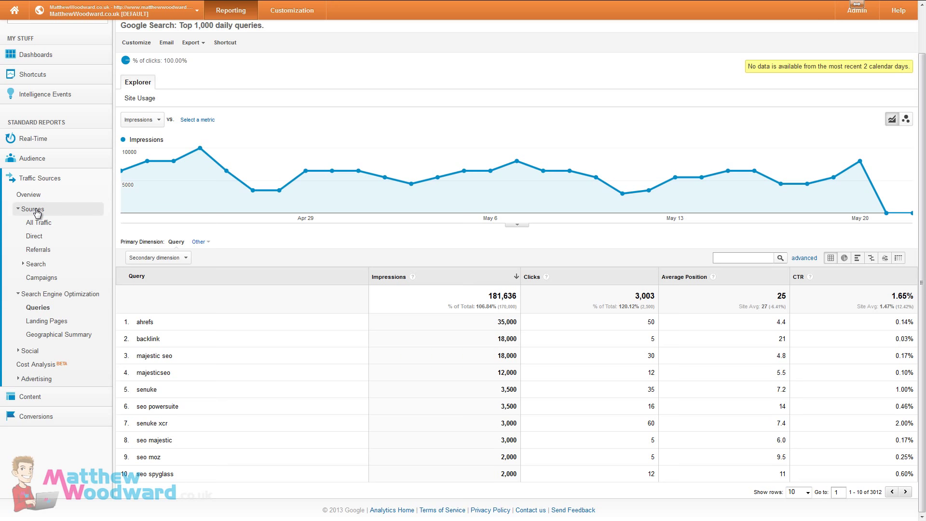
click(36, 264)
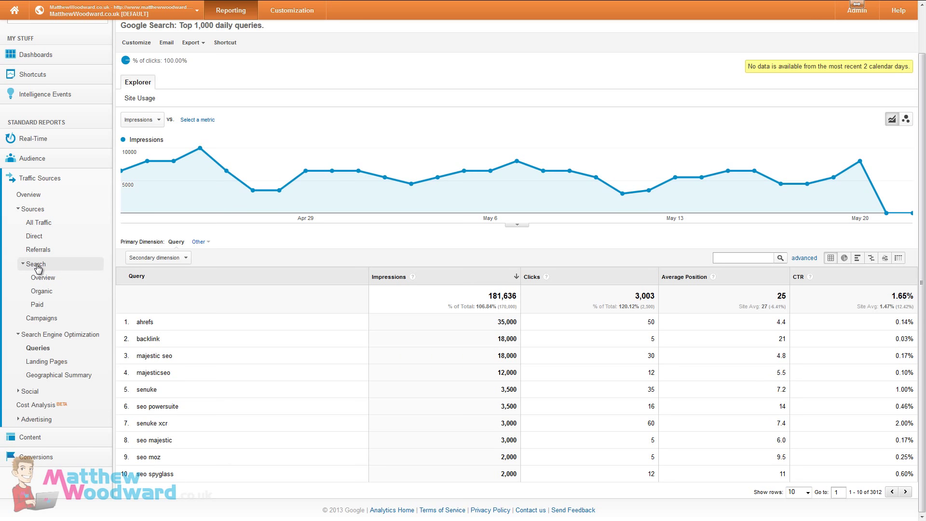
click(42, 292)
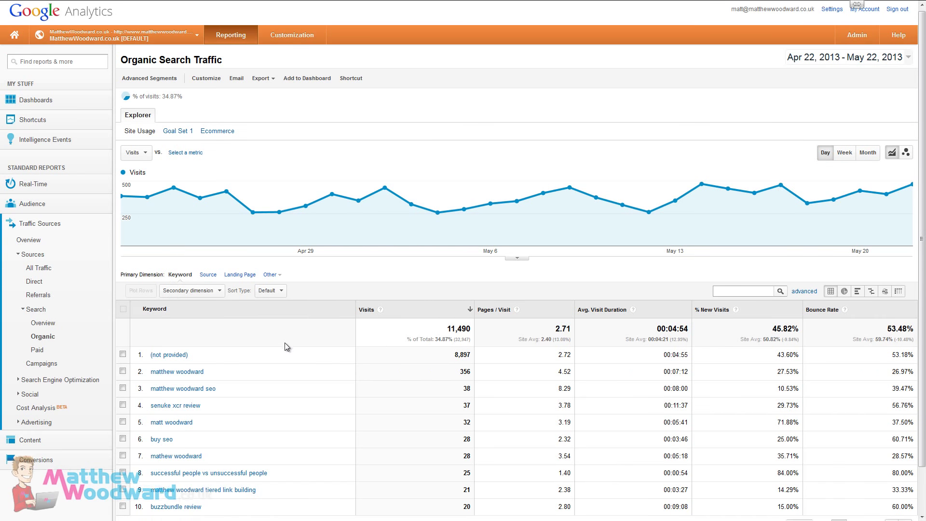
scroll(270, 343, down, 1)
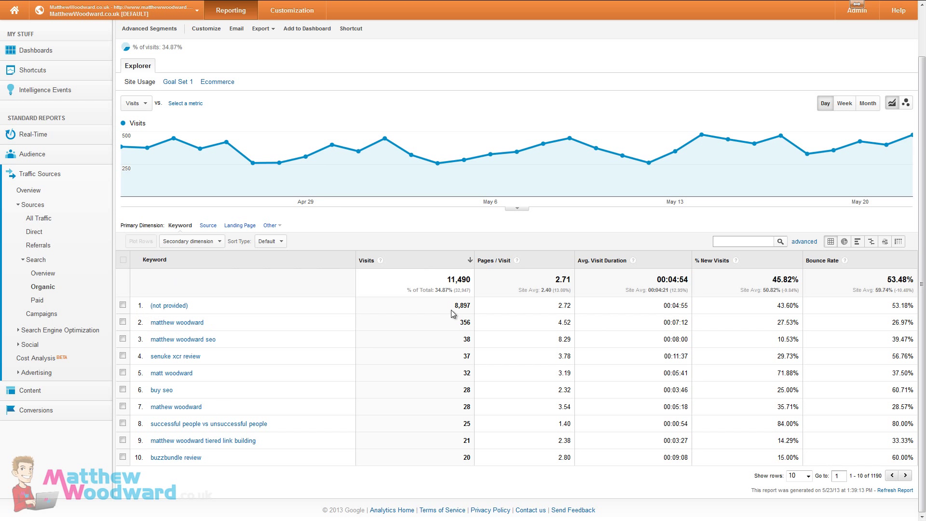
drag(453, 312, 475, 306)
click(404, 310)
click(53, 330)
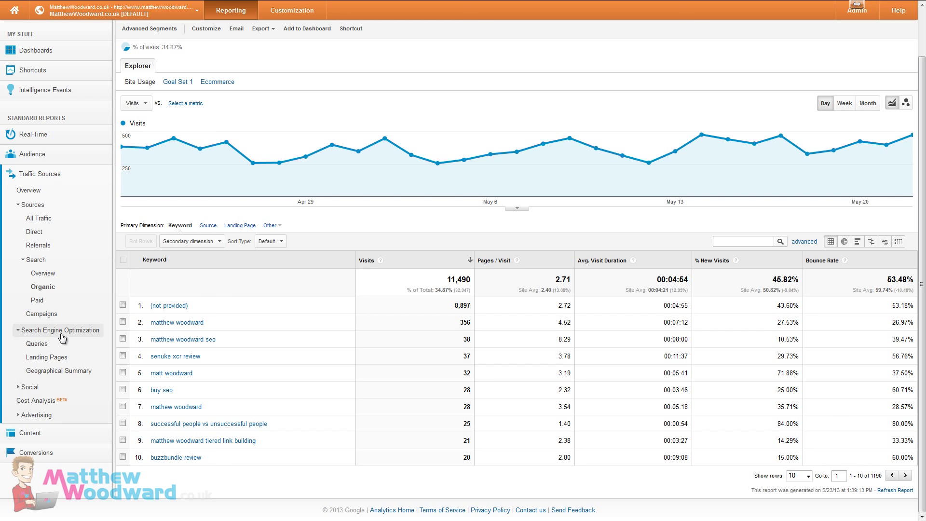
- Reopen the Queries report and sort it by Clicks, then back by Impressions
click(52, 341)
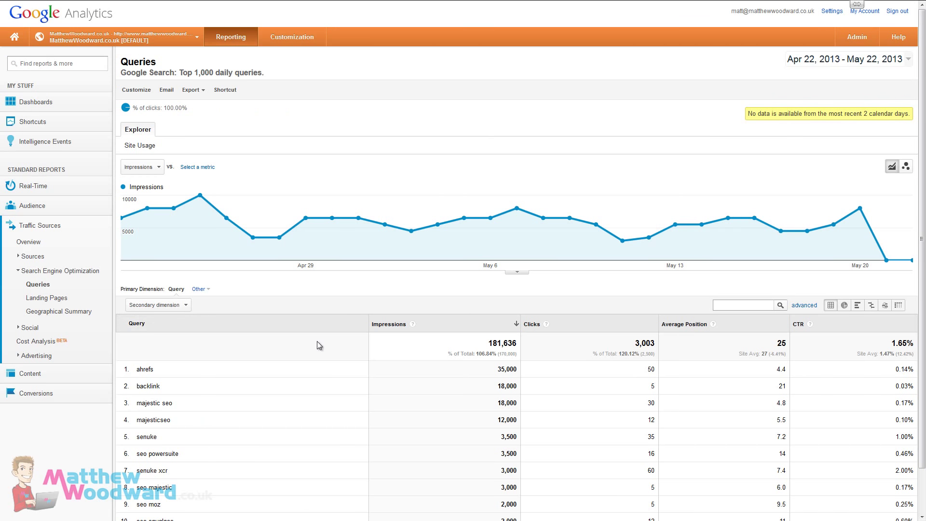
scroll(282, 389, down, 2)
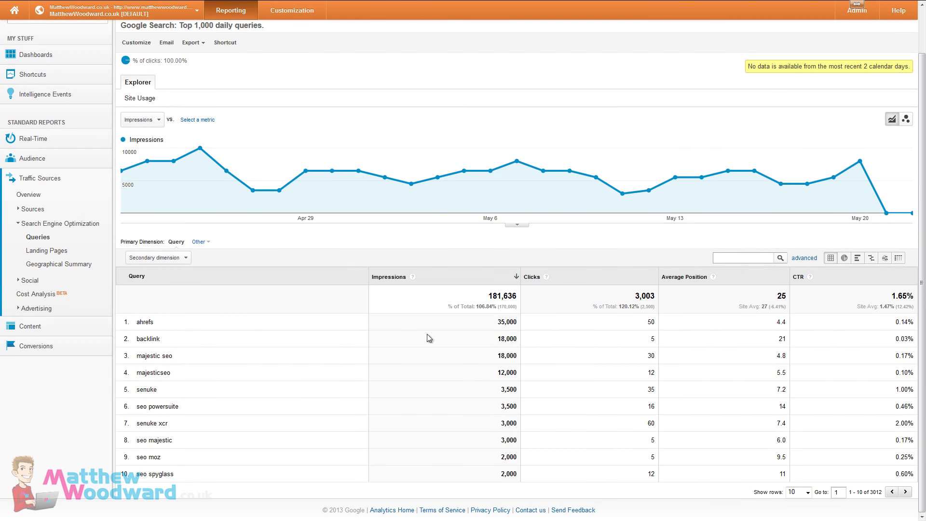
click(579, 277)
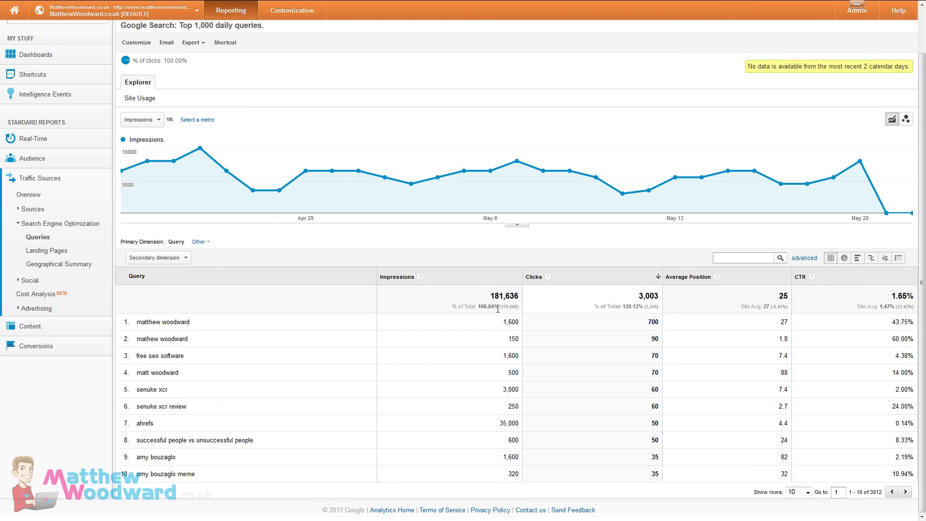
click(418, 284)
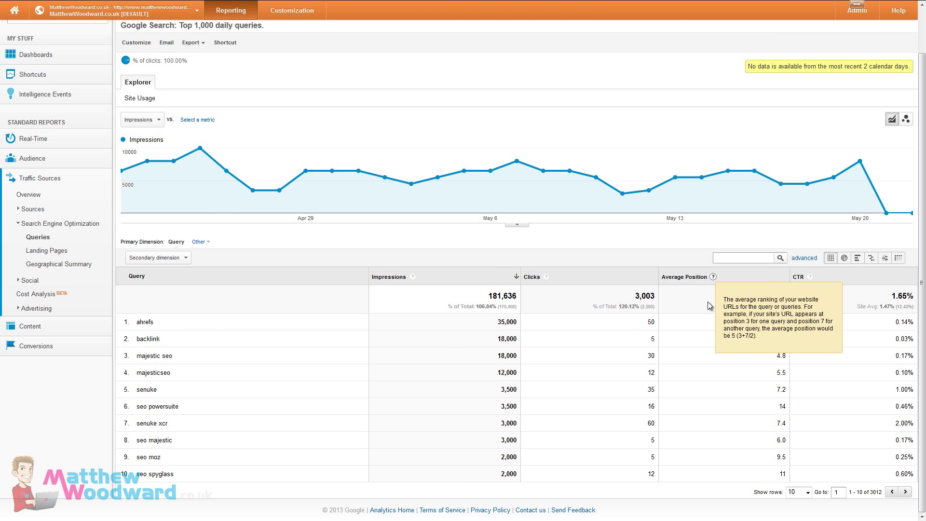
- Highlight the top query ahrefs with its 35,000 impressions and 4.4 average position
drag(173, 326, 137, 321)
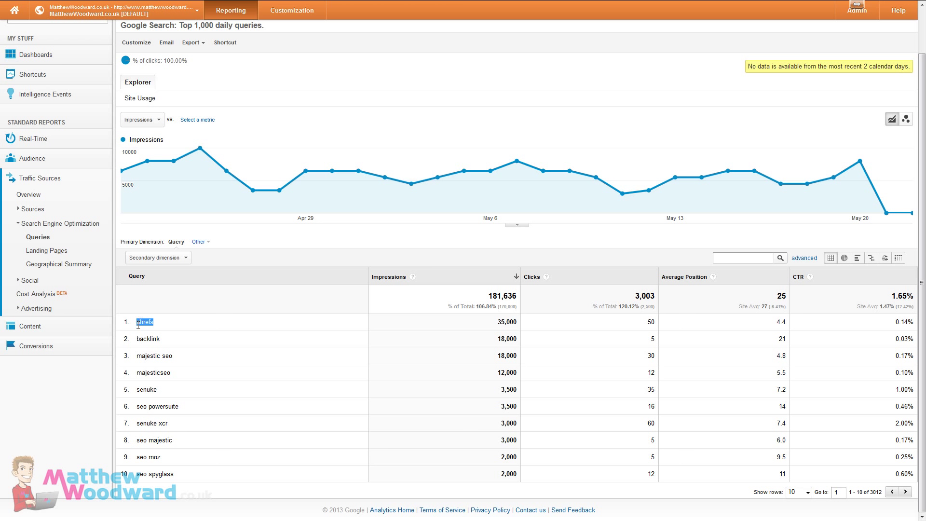
drag(775, 323, 787, 324)
drag(159, 323, 137, 326)
drag(485, 328, 519, 322)
click(285, 369)
- Page forward through the query results, then return to page 1
click(905, 492)
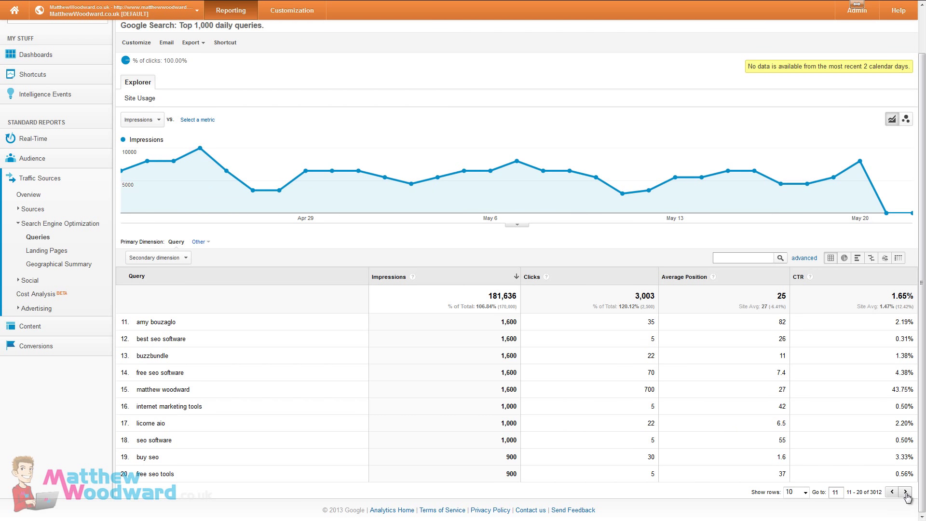
click(905, 492)
click(893, 492)
click(893, 492)
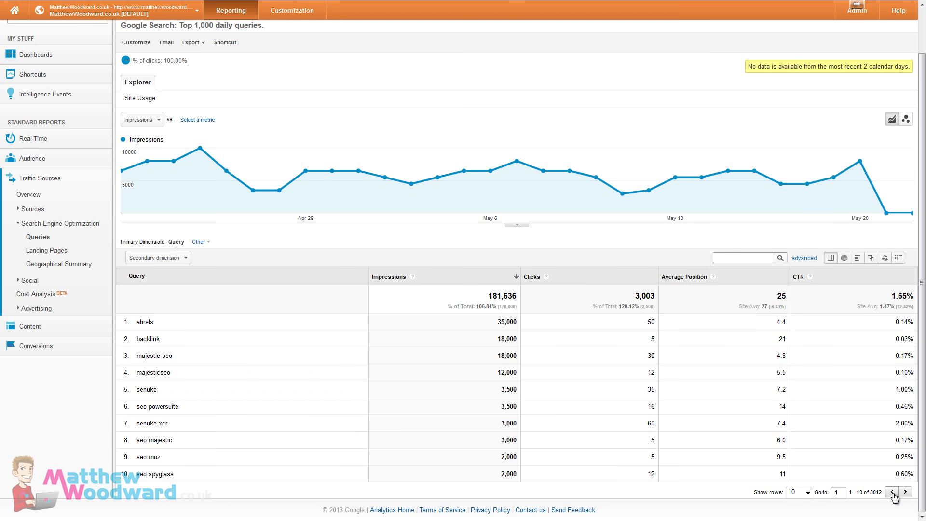
scroll(421, 412, up, 2)
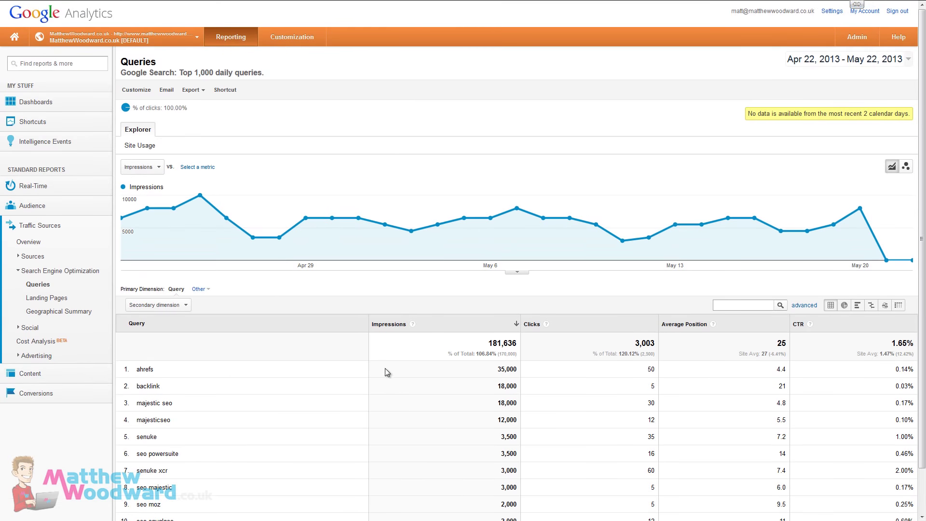
scroll(309, 306, down, 2)
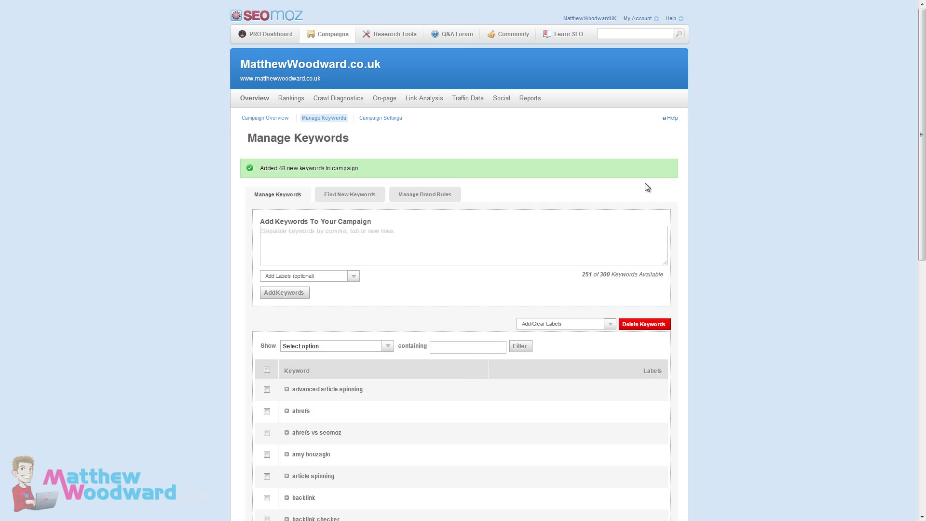
- Scroll through the tracked keywords, such as advanced article spinning, ahrefs and backlink, with 251 of 300 available
scroll(252, 171, down, 6)
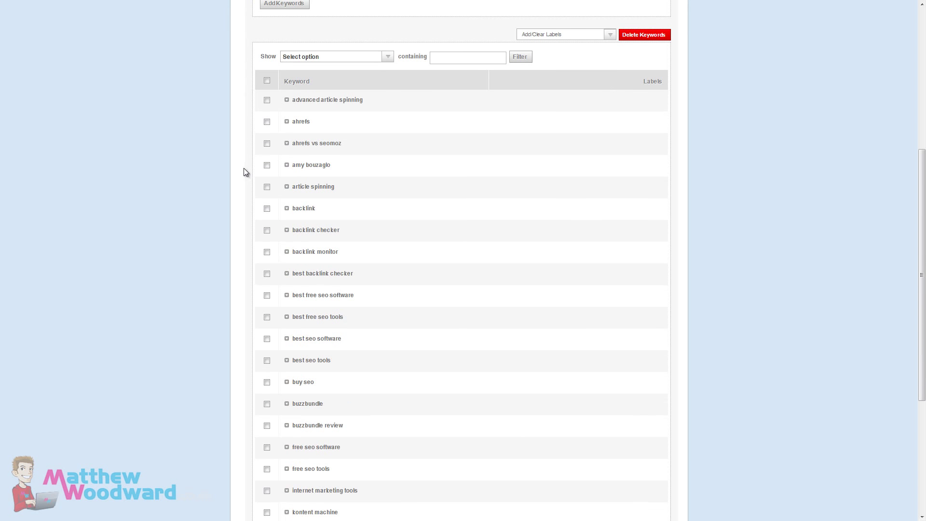
scroll(213, 154, down, 5)
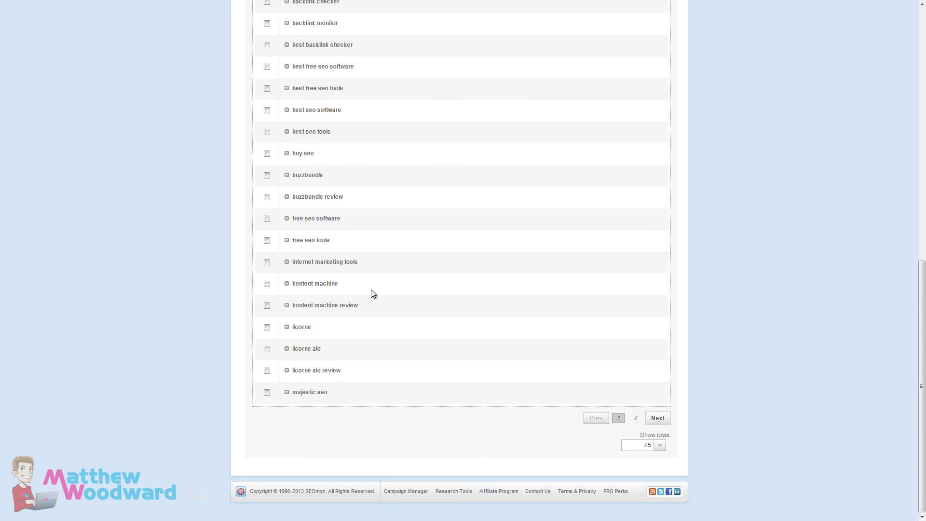
scroll(352, 232, up, 6)
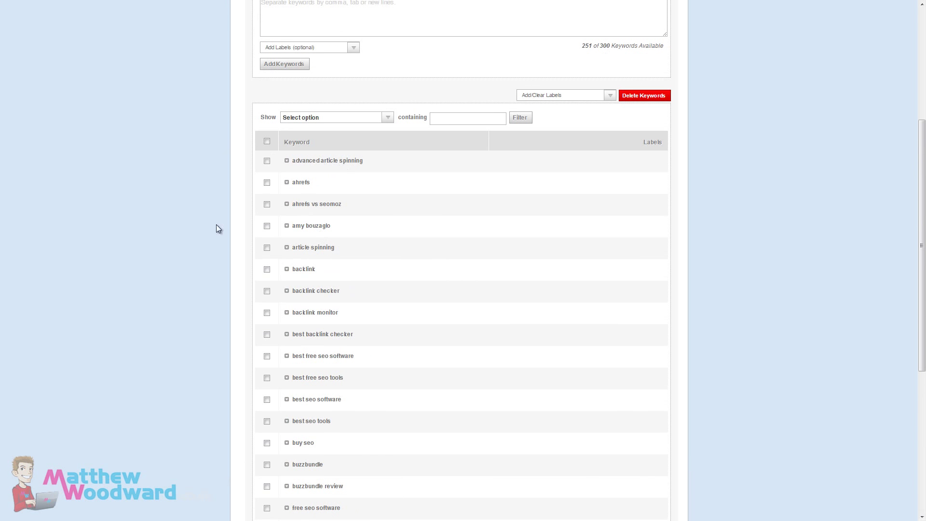
scroll(274, 392, down, 4)
scroll(308, 368, up, 8)
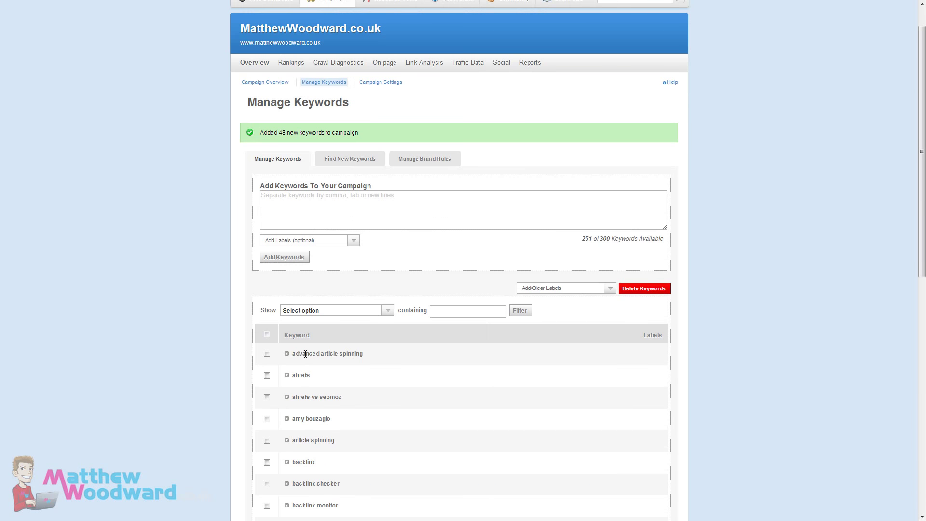
scroll(304, 354, up, 1)
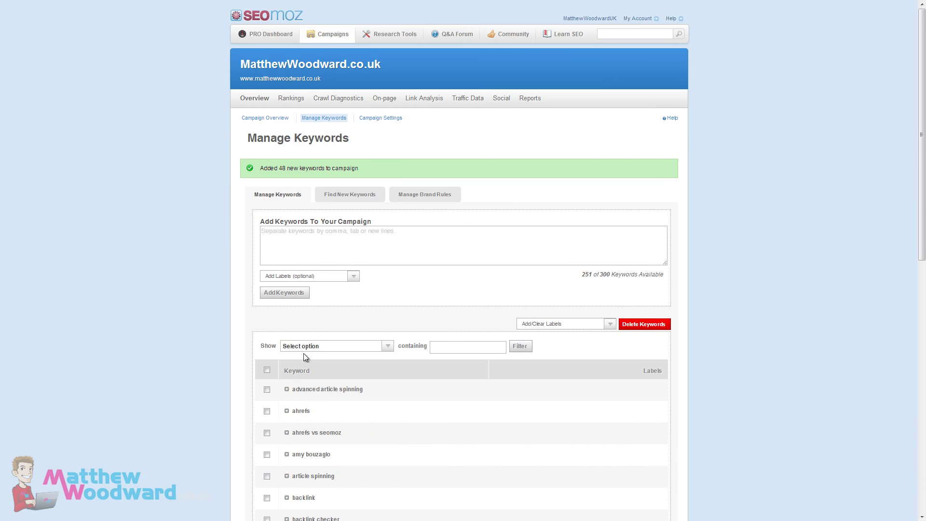
- Open Campaign Settings, check the third Engines choices leaving None, and scroll to Competitors
click(380, 121)
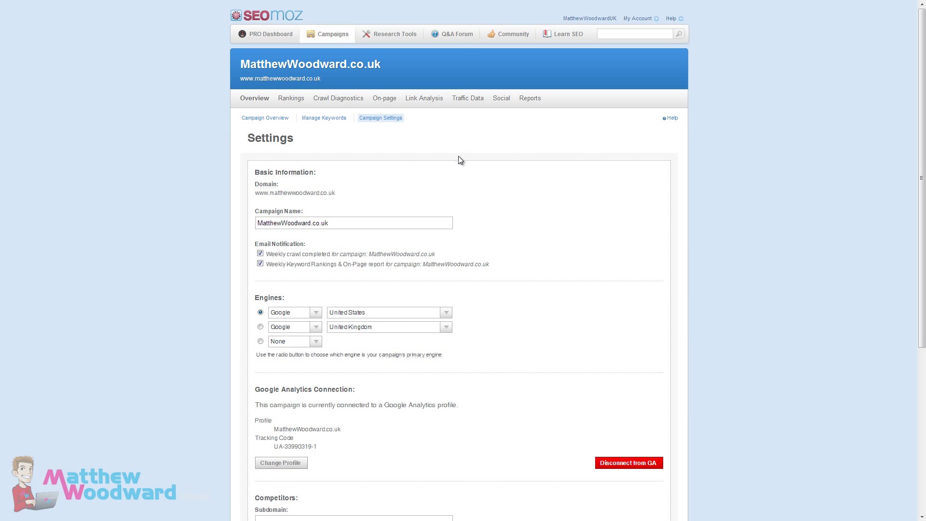
scroll(459, 155, down, 2)
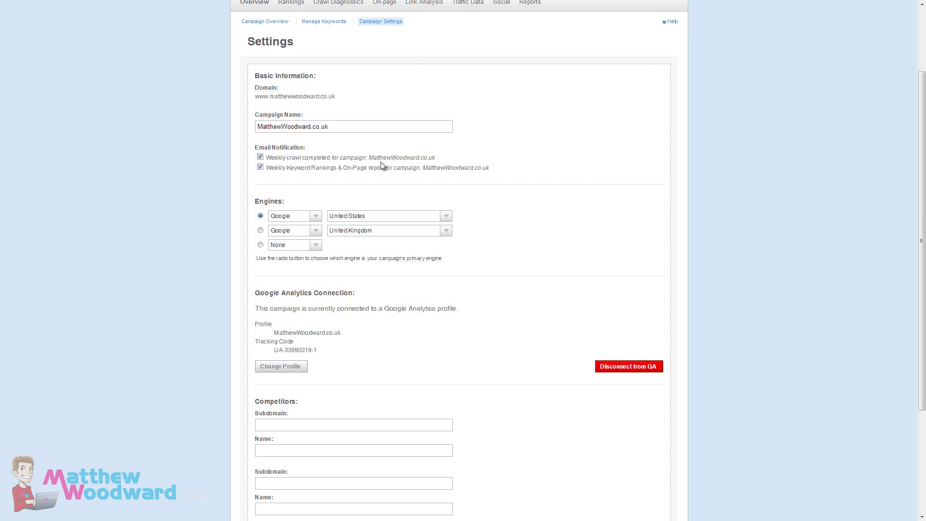
click(303, 246)
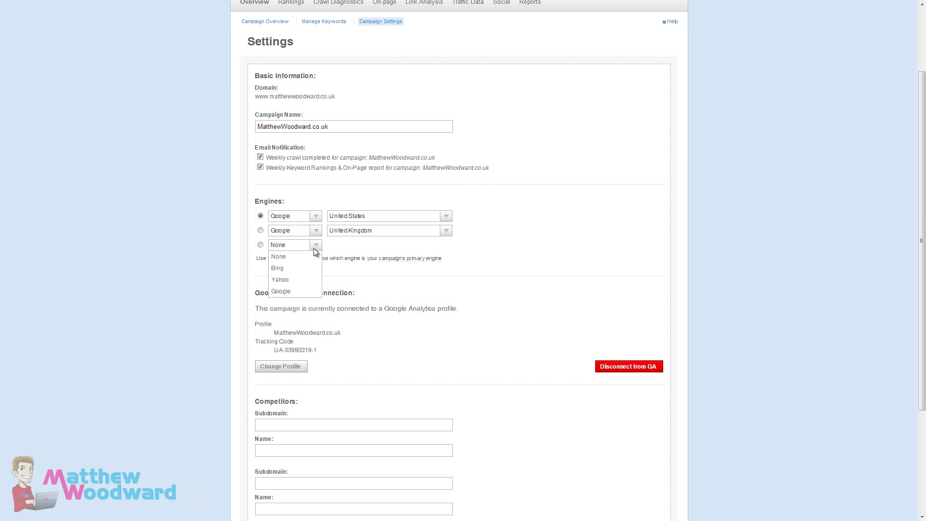
click(314, 248)
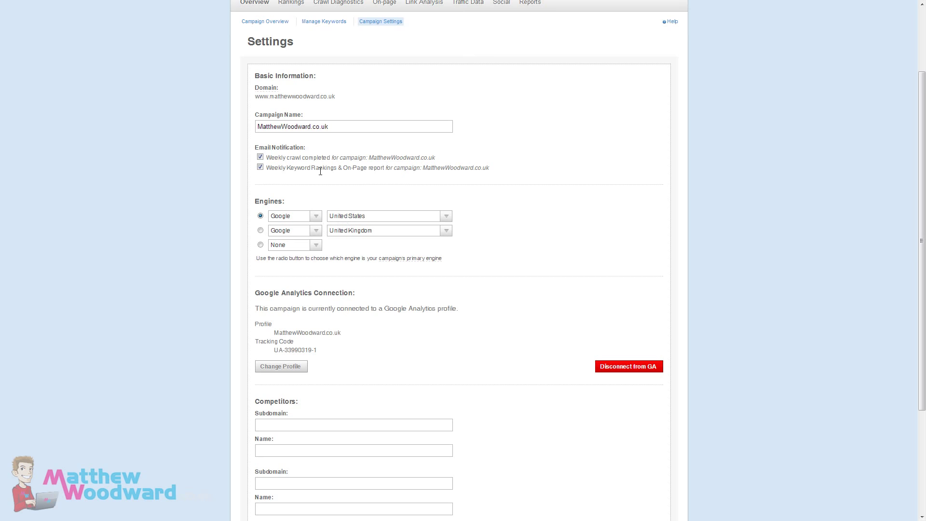
scroll(299, 169, down, 1)
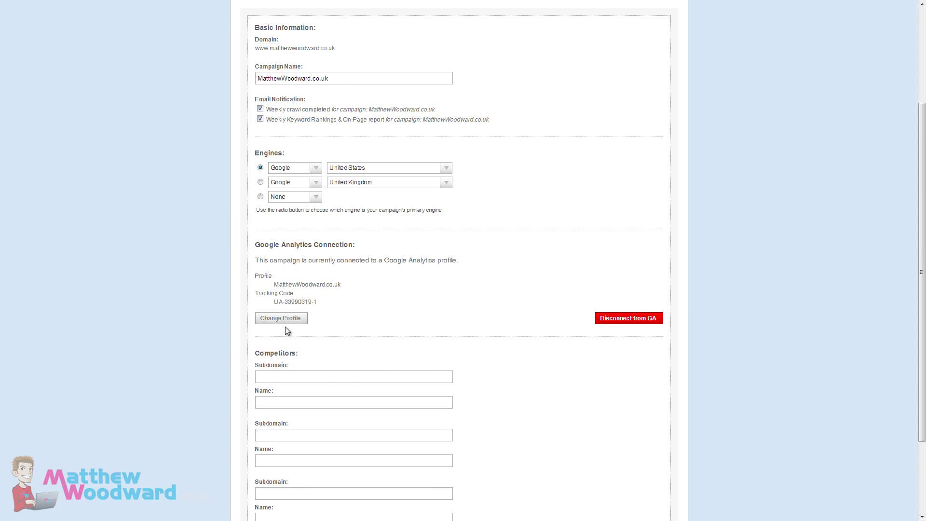
scroll(166, 250, down, 2)
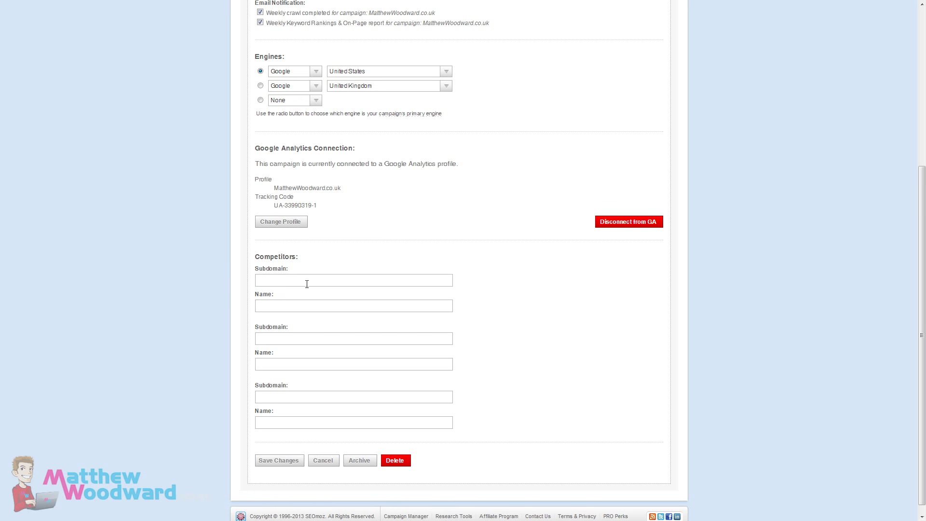
scroll(234, 298, down, 1)
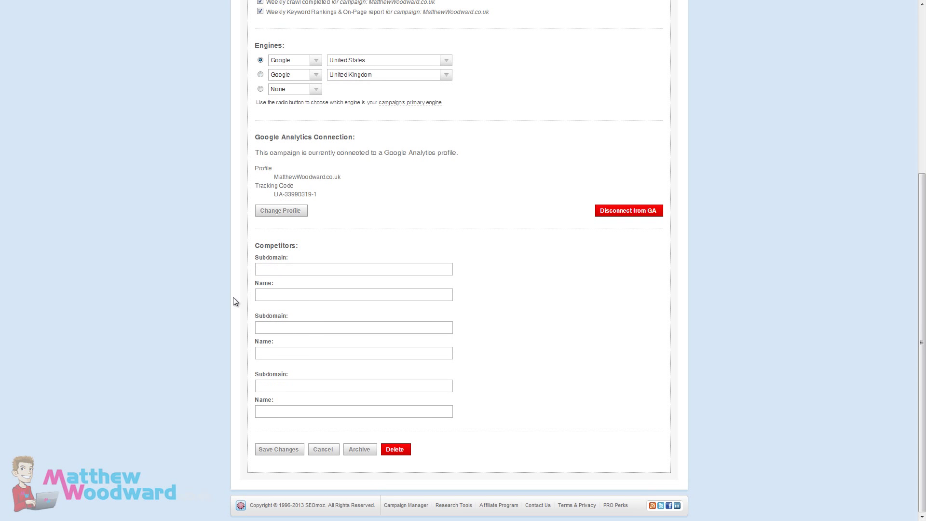
- Enter competitors shoemoney.com, johnchow.com and zacjohnson.com, each with its display name
click(297, 271)
text(shoemoney.c)
key(Tab)
text(Shoemoneyjohnchow.com)
key(Tab)
text(John Chow)
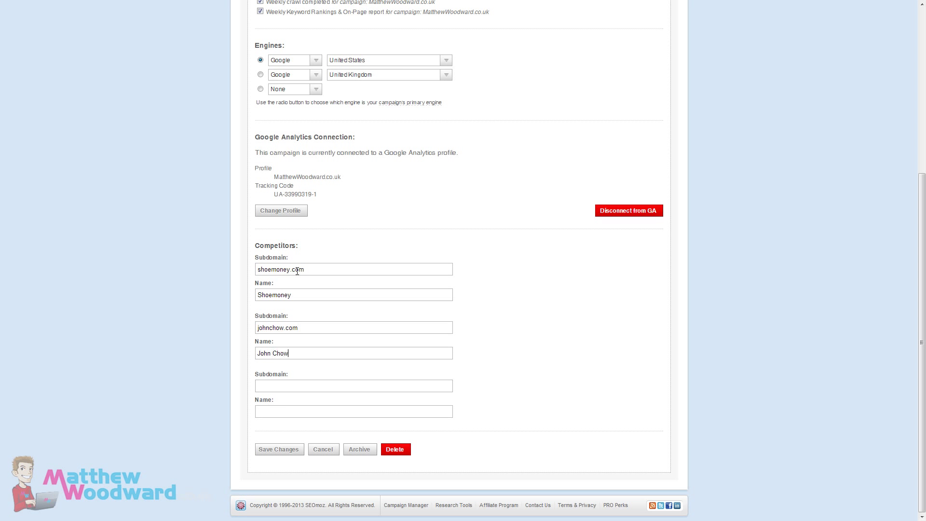
text(zacjohnson.com)
key(Tab)
text(Zac Johnson)
- Save the campaign settings with the three new competitors
click(294, 450)
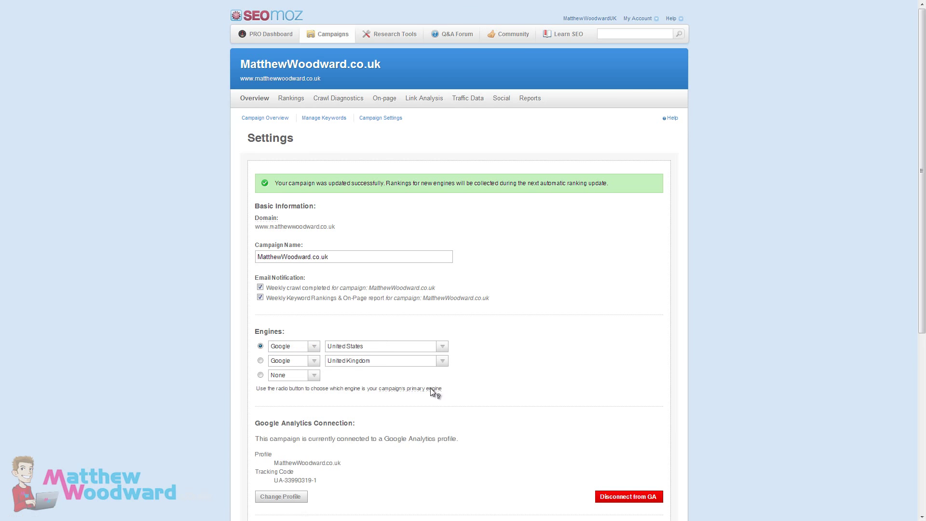
scroll(395, 401, down, 4)
scroll(395, 408, up, 4)
- Open the Rankings Report: 49 keywords tracked, 2 in the top 3, traffic up 487%
click(291, 99)
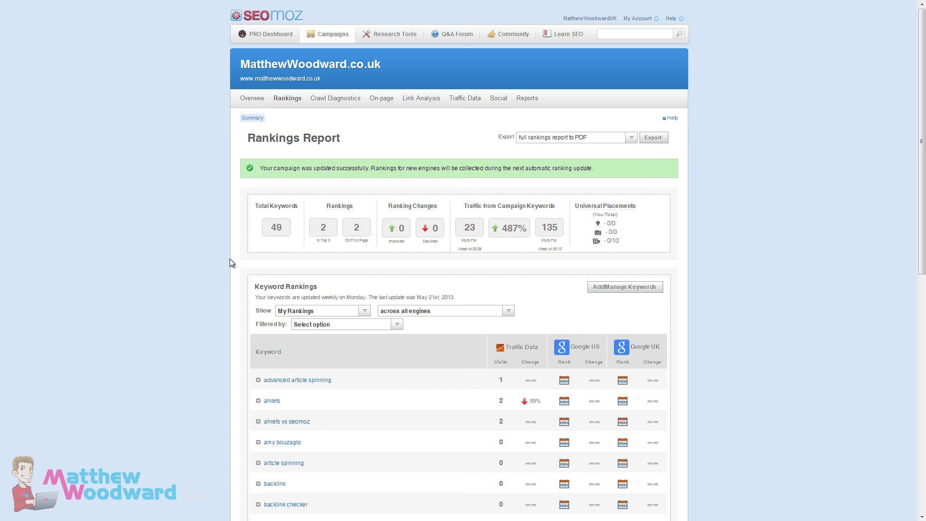
scroll(230, 259, down, 4)
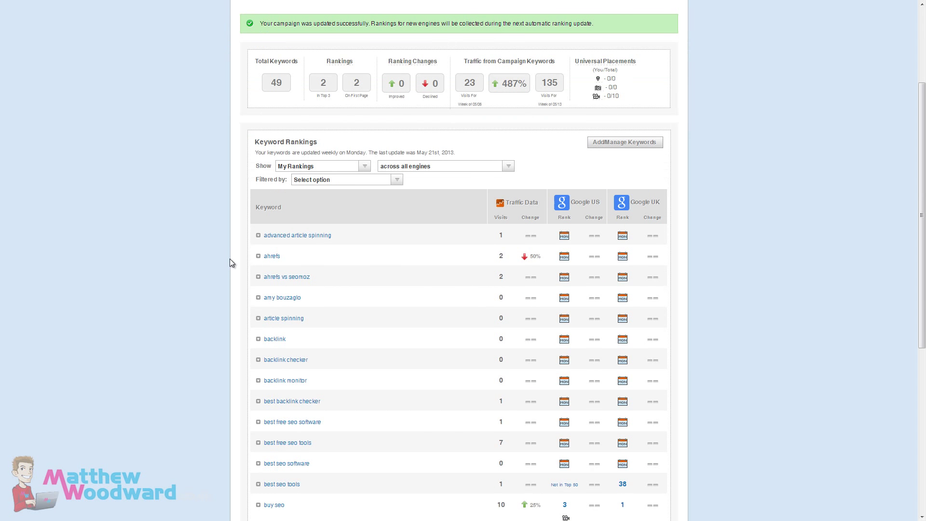
scroll(230, 259, down, 1)
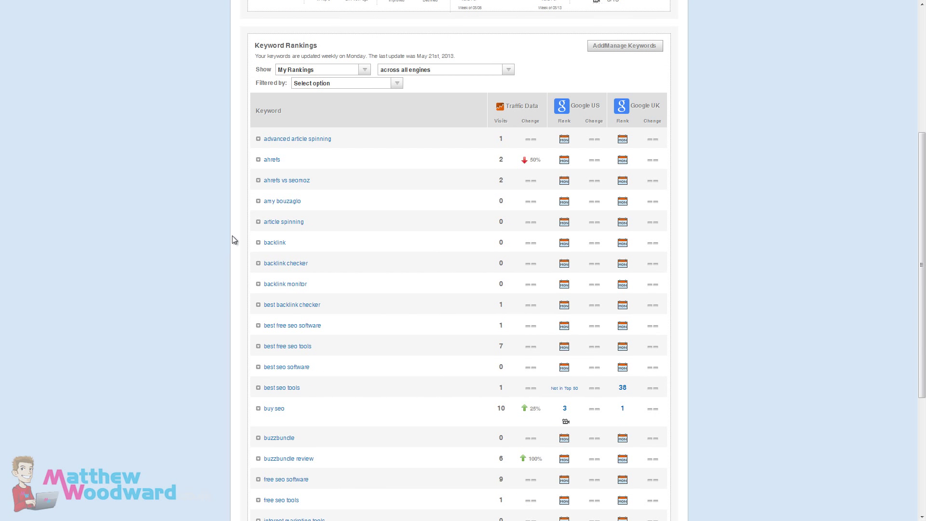
scroll(232, 237, down, 5)
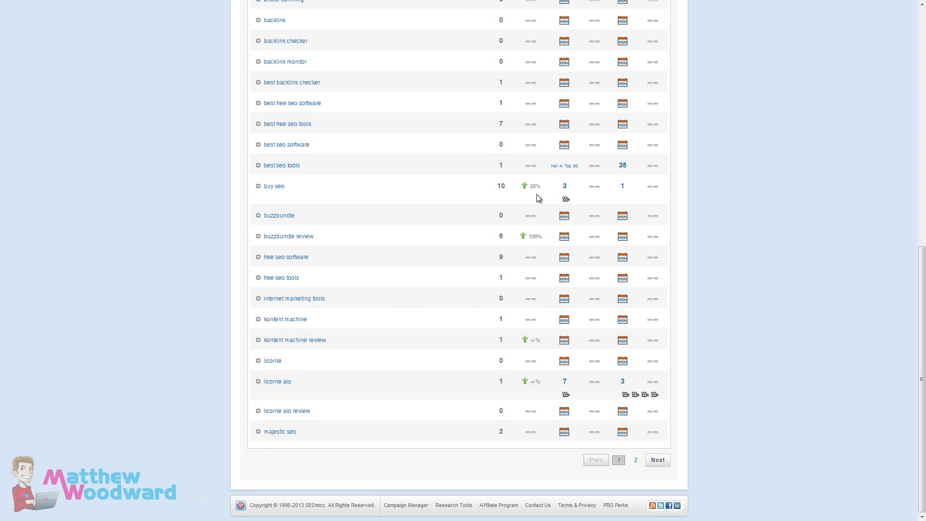
scroll(536, 194, up, 7)
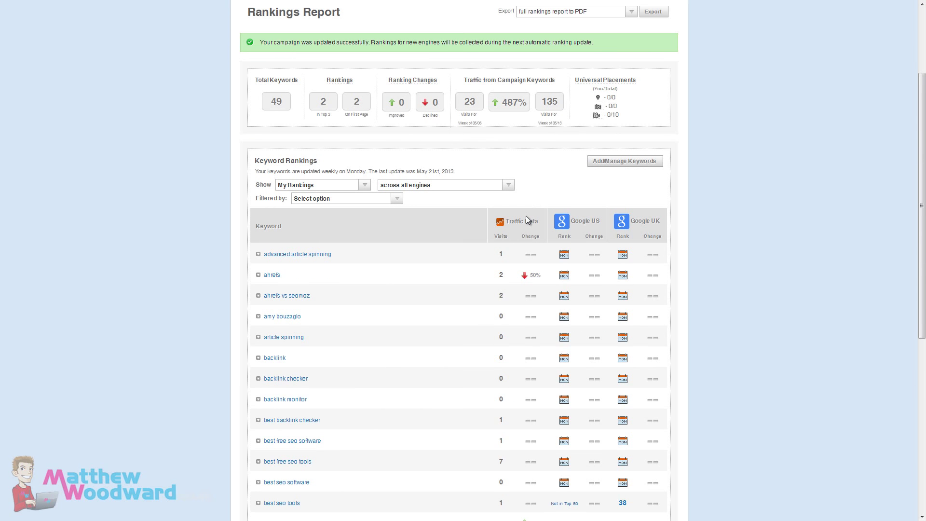
scroll(222, 212, up, 3)
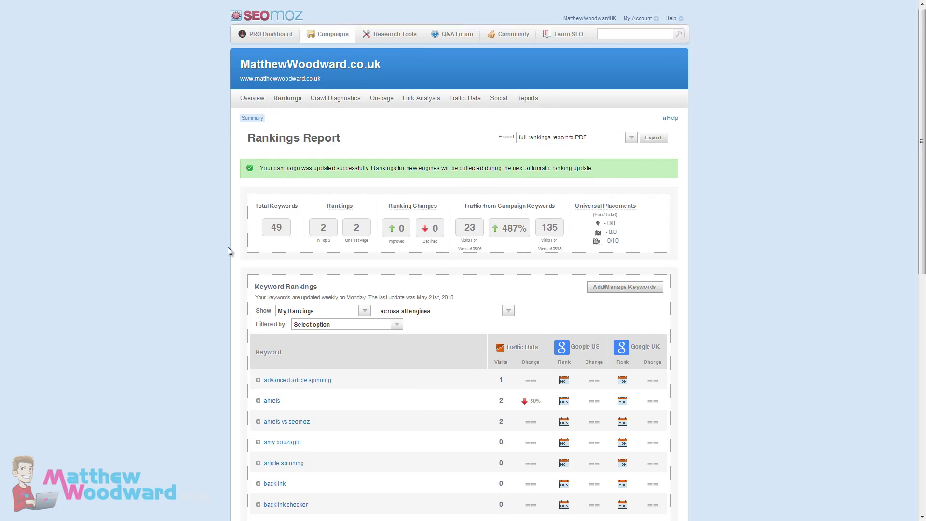
scroll(226, 202, down, 10)
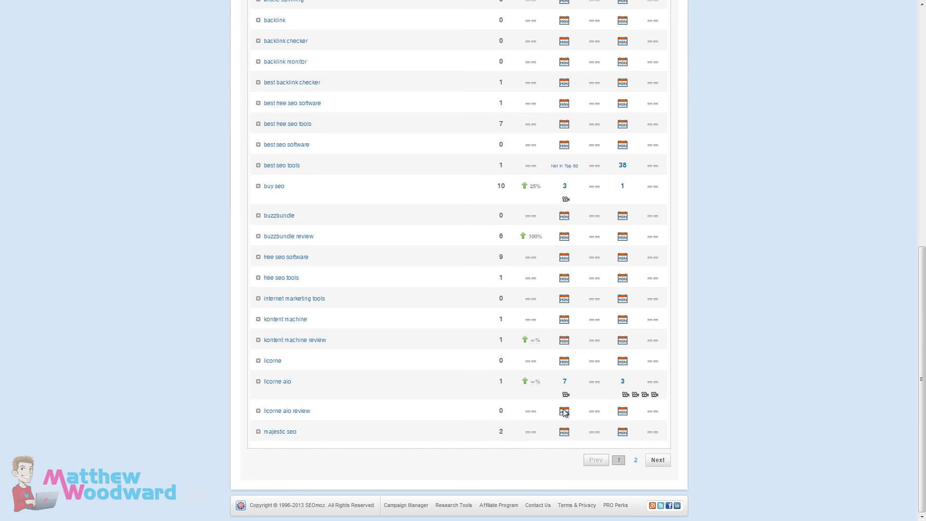
- Show the second page of keywords, then check senuke xcr's ranking history and export formats
click(659, 460)
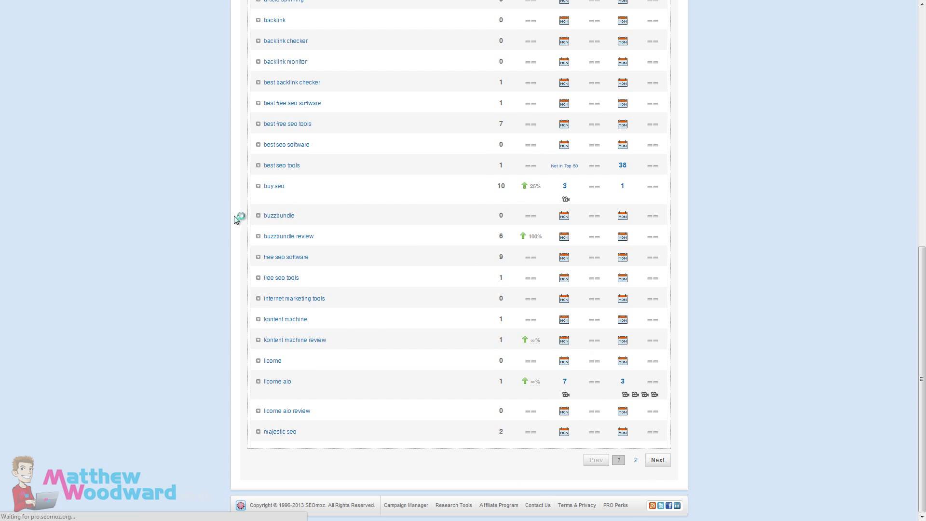
scroll(247, 241, down, 5)
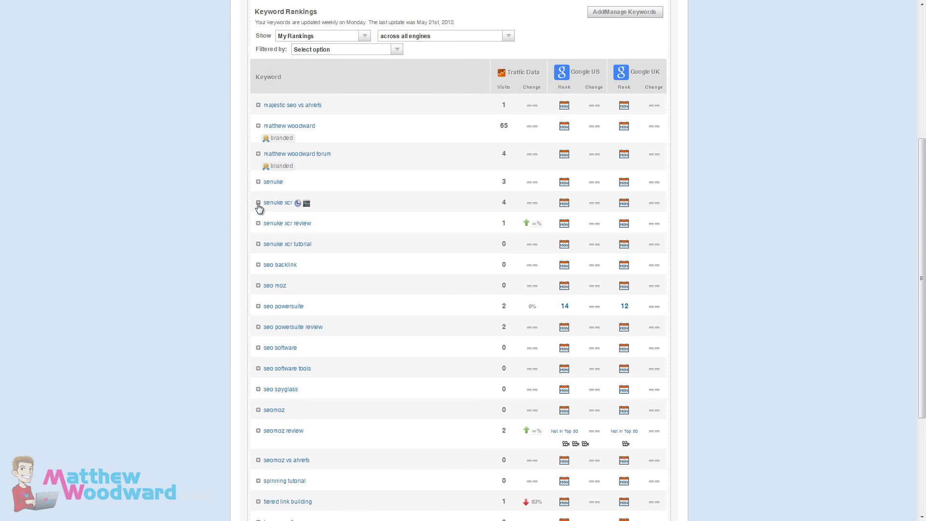
click(259, 203)
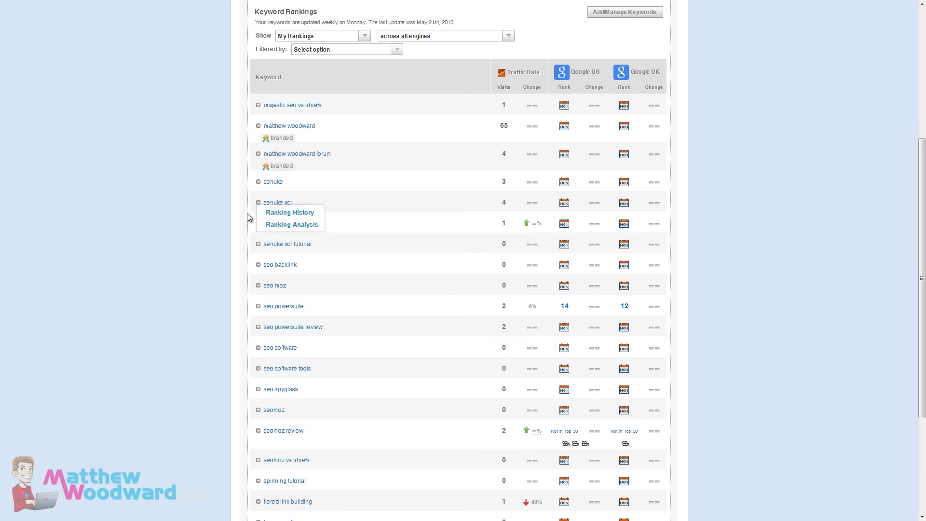
scroll(244, 325, up, 5)
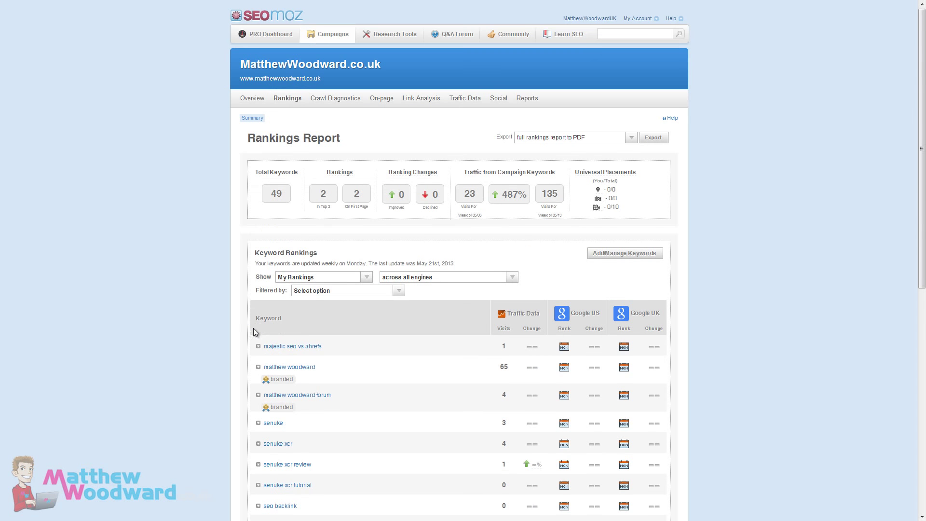
click(631, 138)
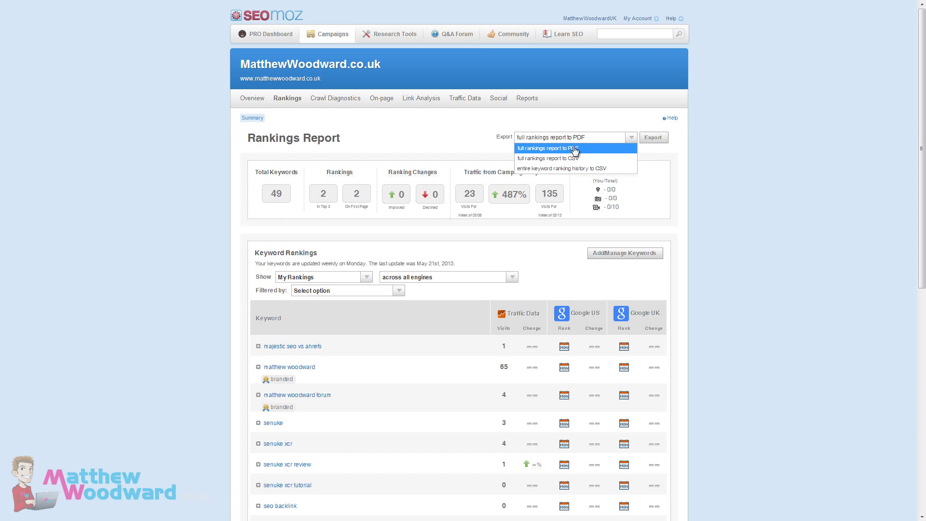
click(555, 148)
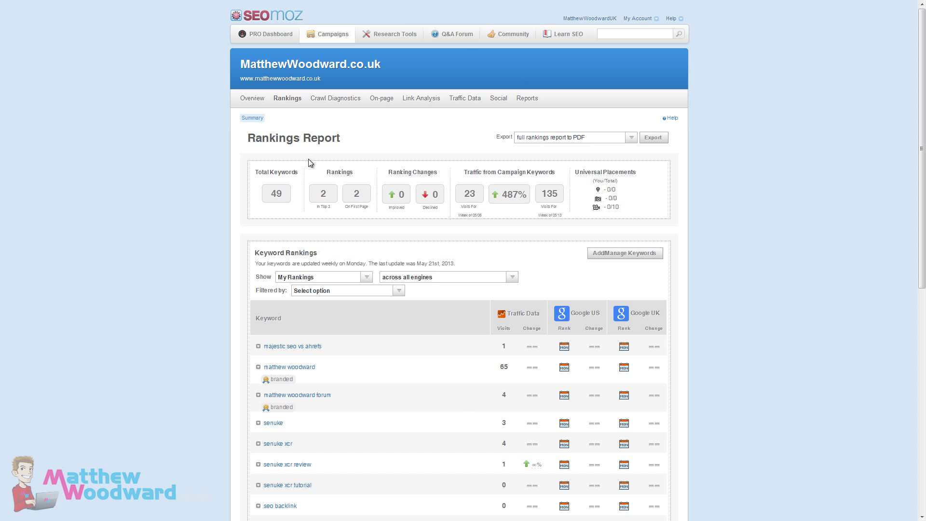
- Review the Crawl Diagnostics summary (32 errors, 830 warnings, 618 notices), then pick the 157 Title Element Too Long issue
click(339, 104)
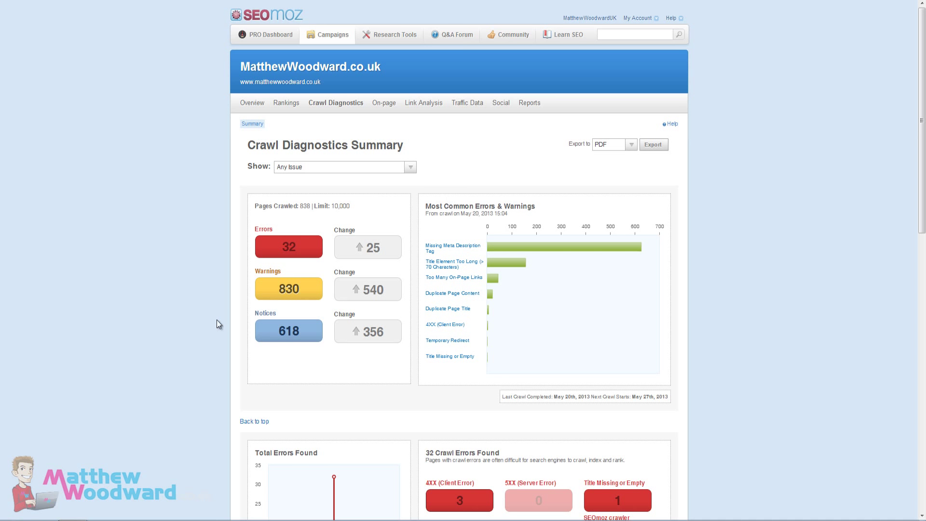
scroll(229, 325, down, 5)
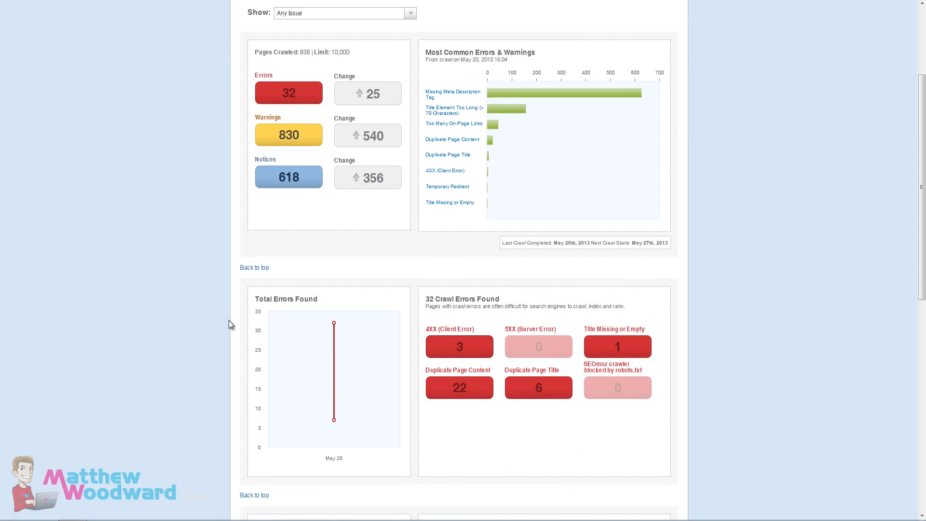
scroll(229, 320, down, 5)
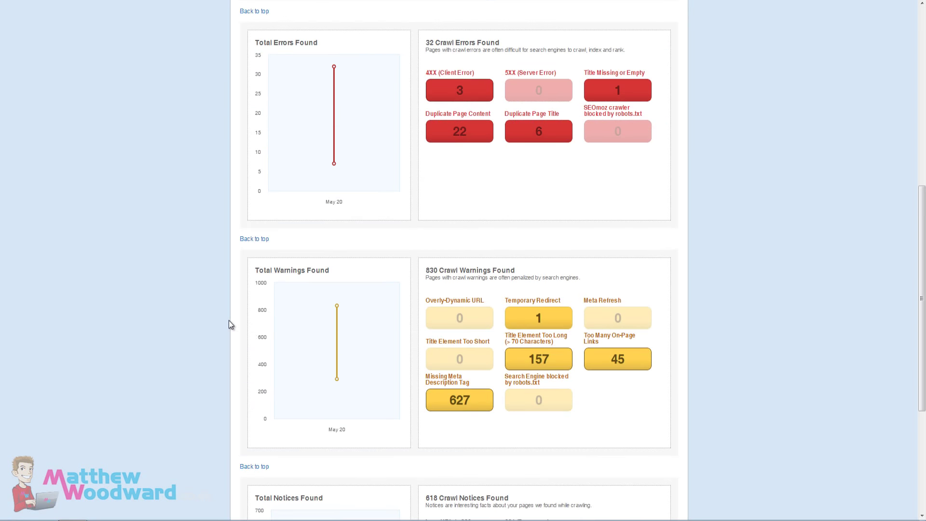
scroll(228, 320, down, 1)
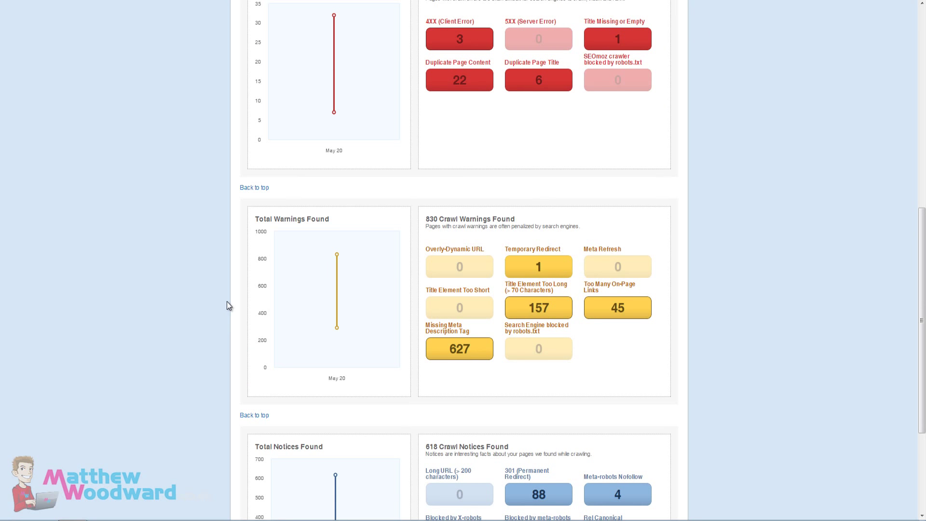
scroll(227, 306, down, 1)
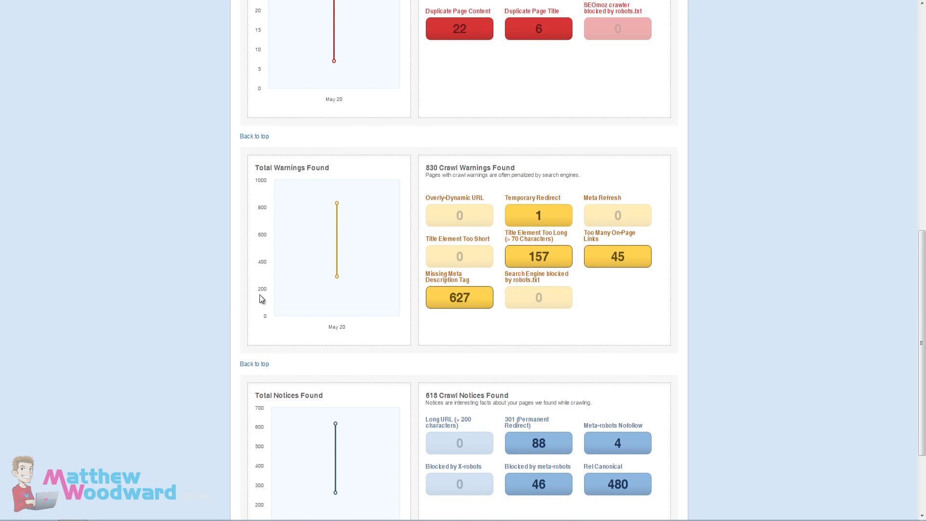
scroll(262, 298, down, 1)
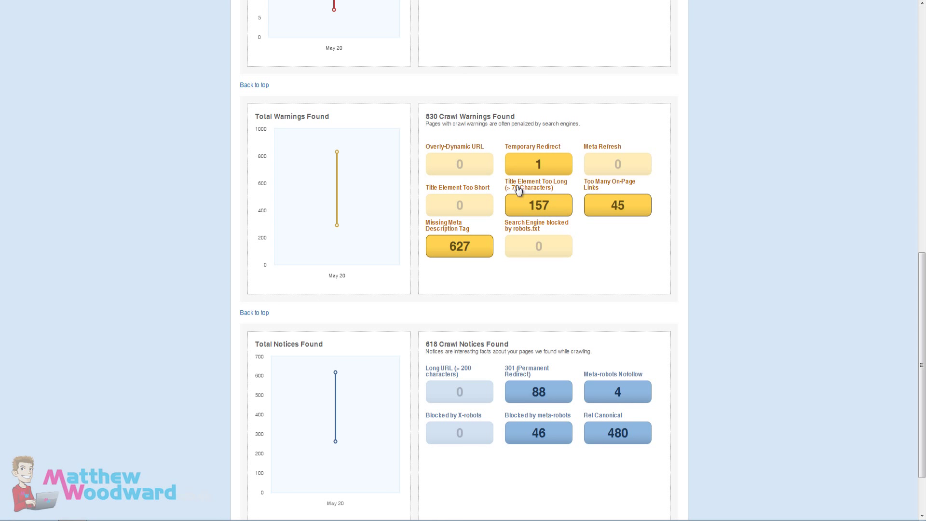
click(548, 208)
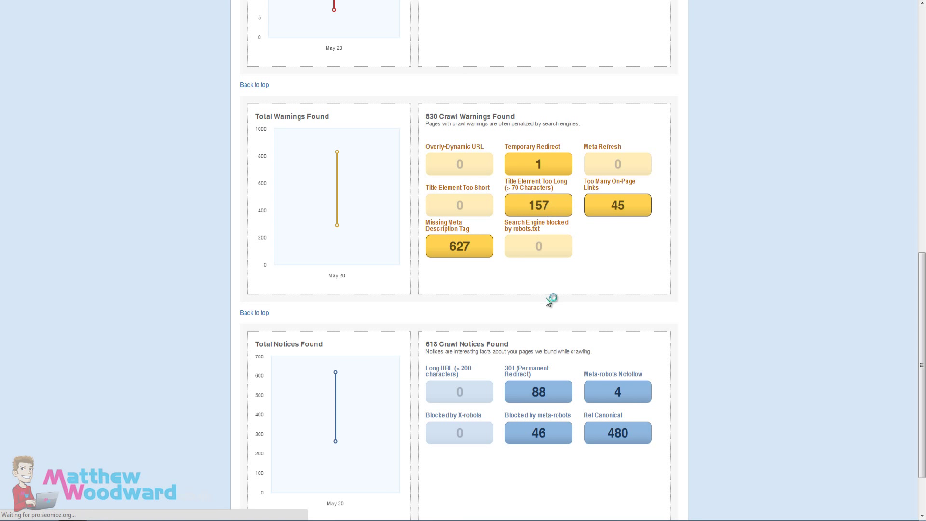
- Scroll through the Title Element Too Long pages table, including the 107-character title, and back up
scroll(244, 267, down, 2)
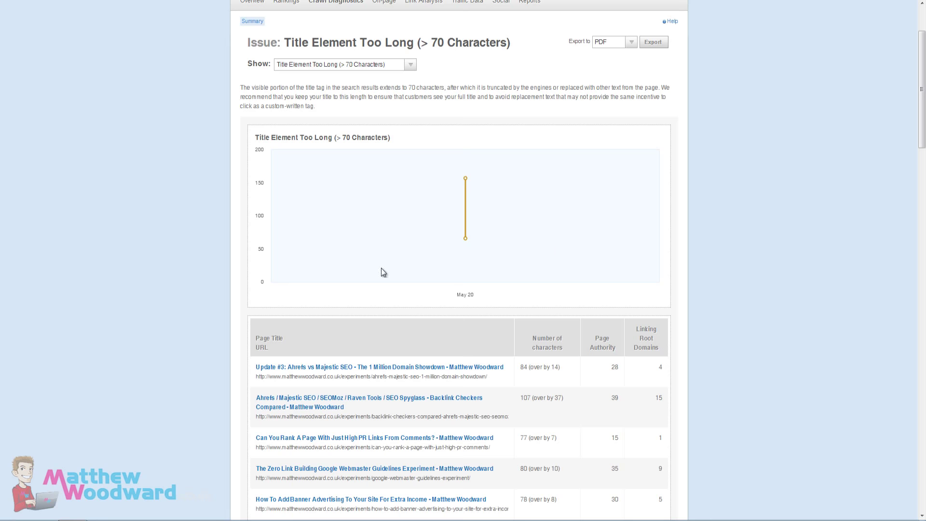
scroll(260, 246, down, 2)
scroll(237, 261, down, 1)
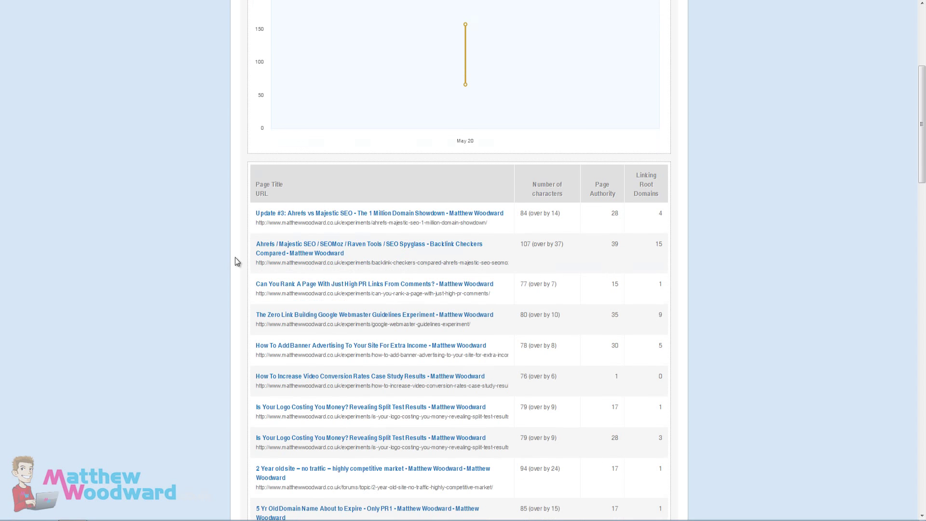
scroll(236, 262, down, 1)
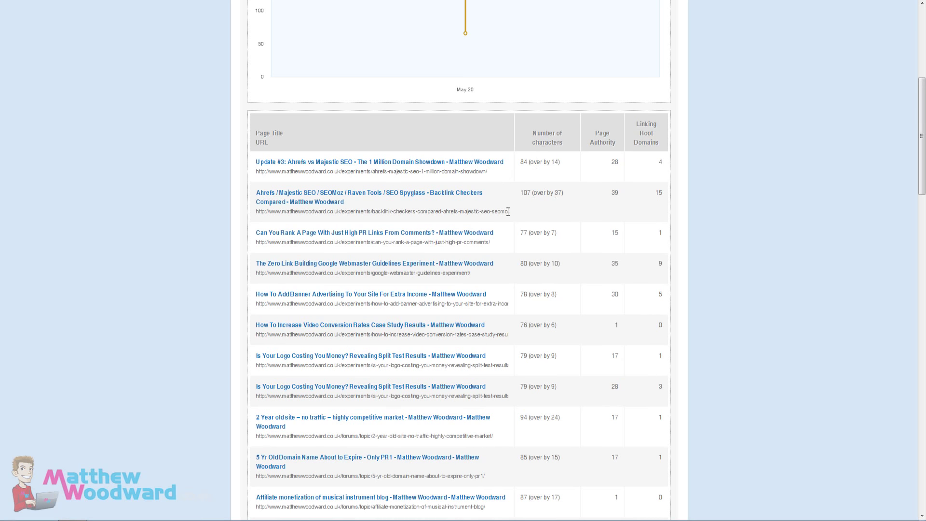
scroll(438, 256, down, 11)
scroll(414, 299, up, 9)
scroll(414, 299, up, 8)
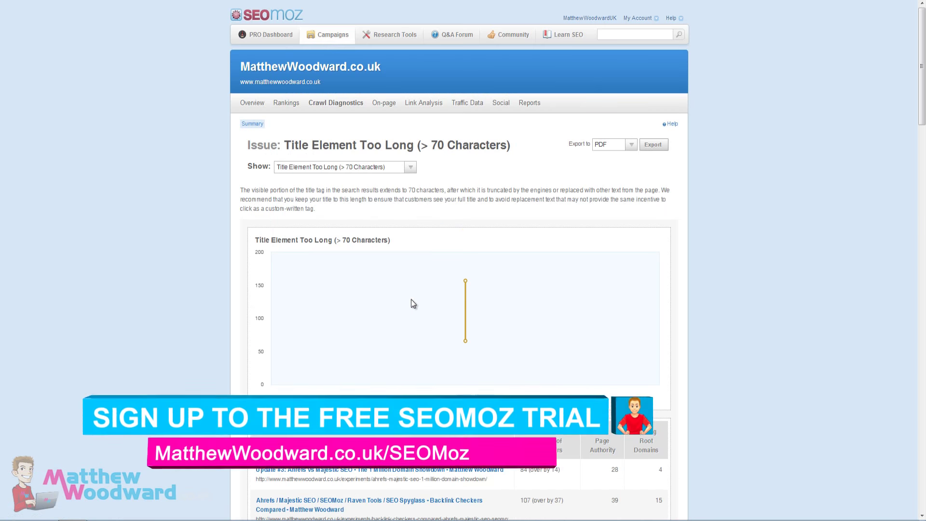
- Switch the issue view from Title Element Too Long to Missing Meta Description Tag
click(410, 169)
drag(411, 192, 412, 248)
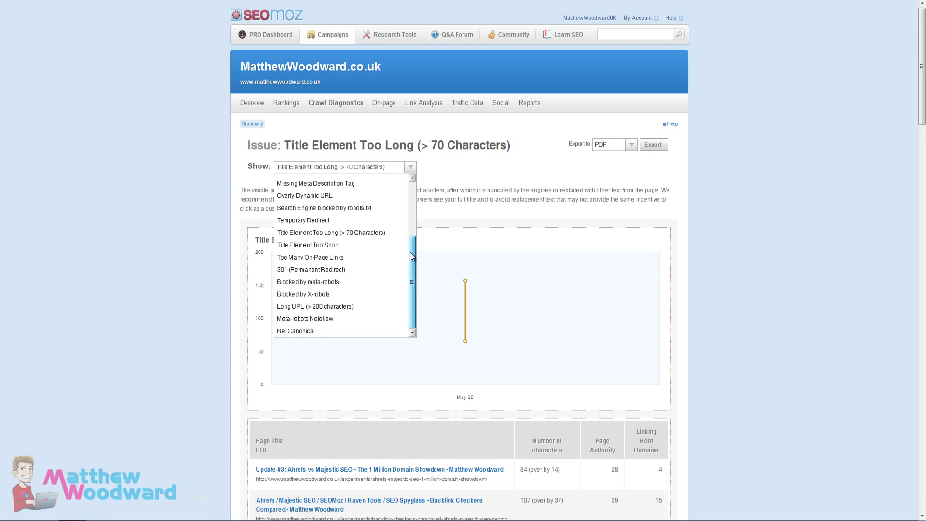
drag(413, 256, 412, 241)
click(328, 206)
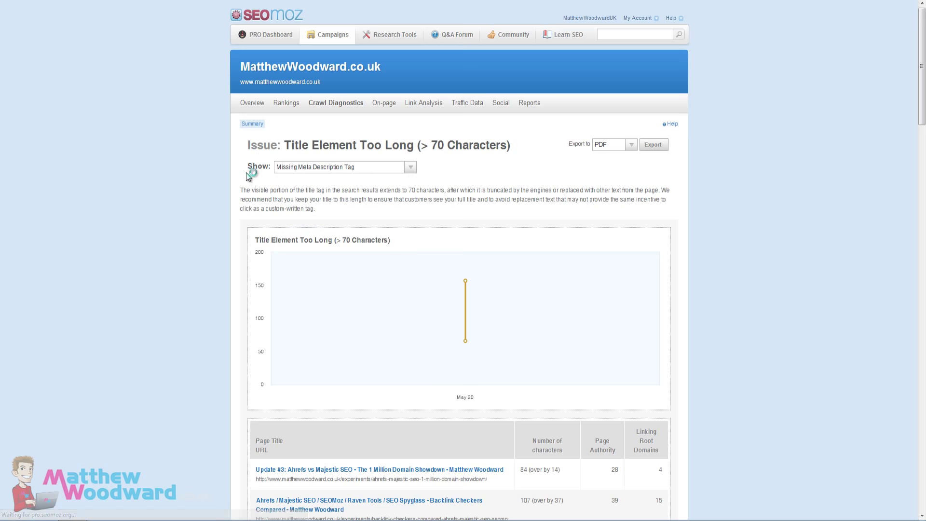
- Scroll the Missing Meta Description Tag table down to the Topic Tag rows and pagination
scroll(253, 182, down, 4)
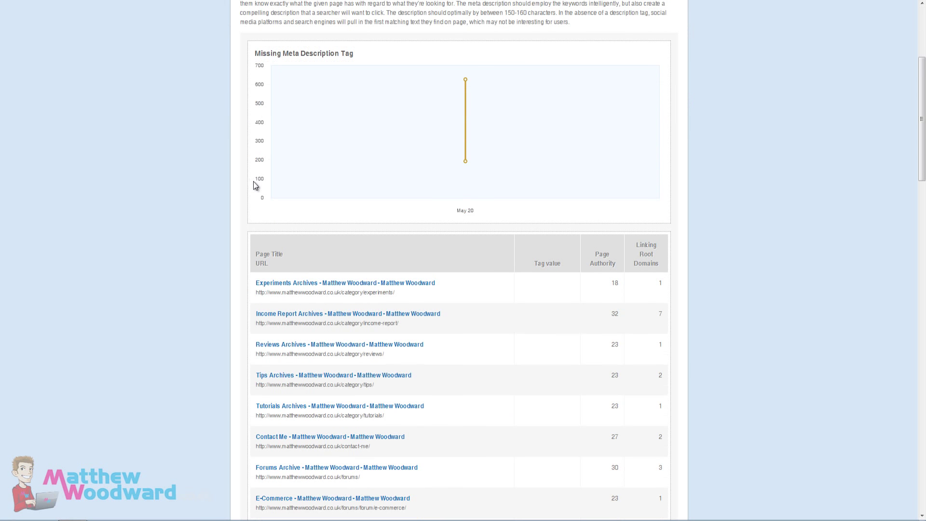
scroll(248, 178, up, 1)
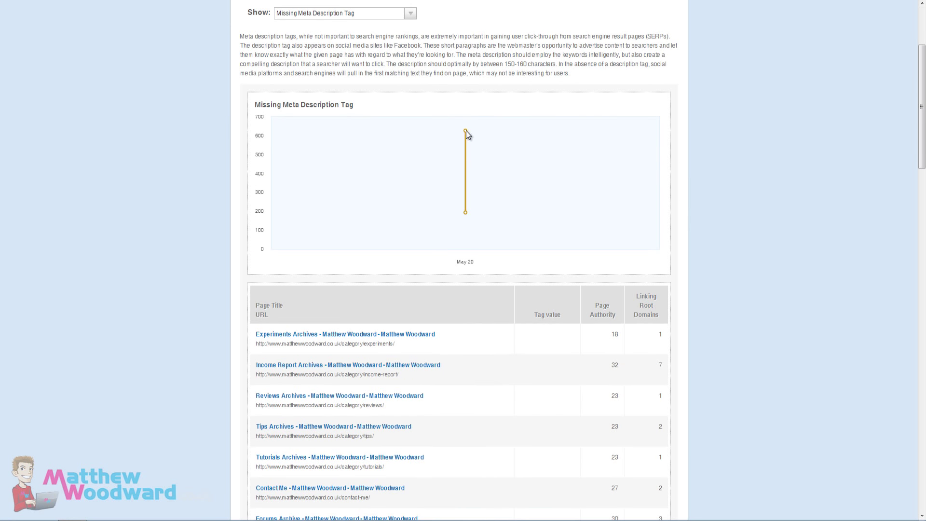
scroll(256, 218, down, 3)
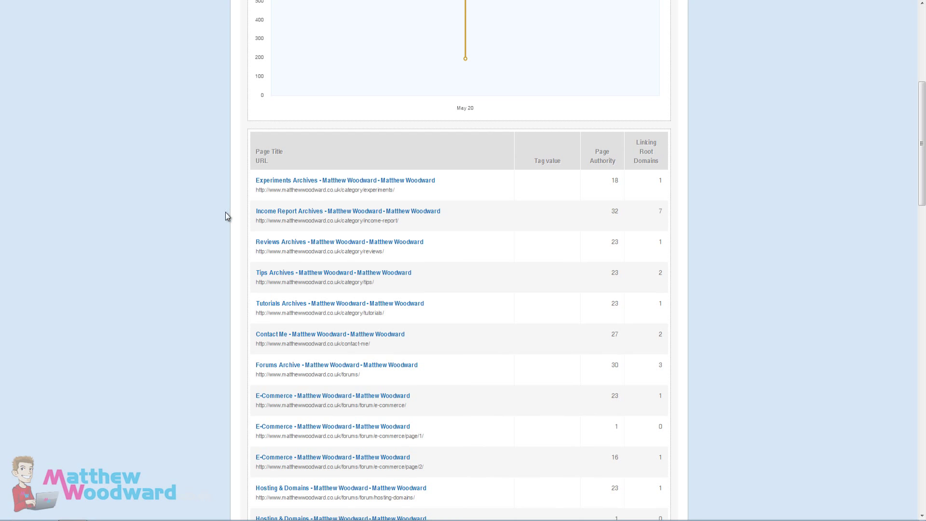
scroll(323, 327, down, 1)
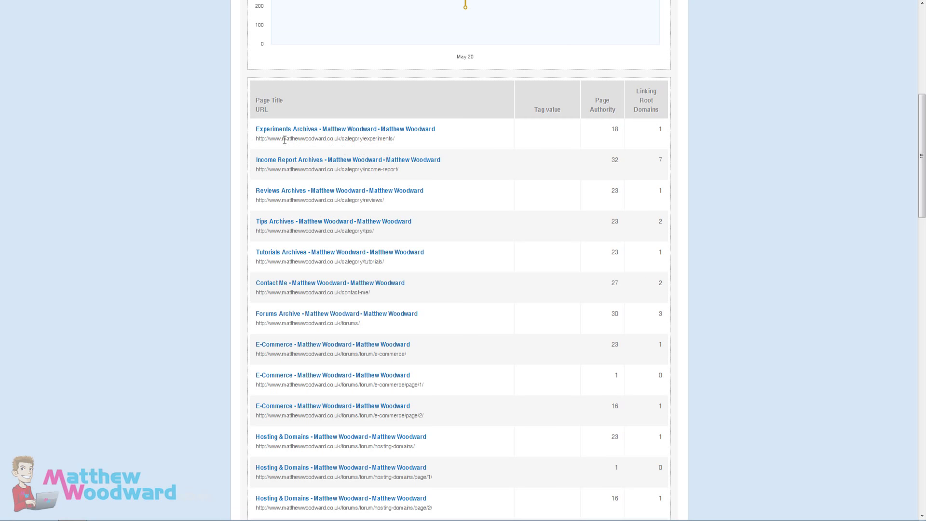
scroll(253, 170, down, 1)
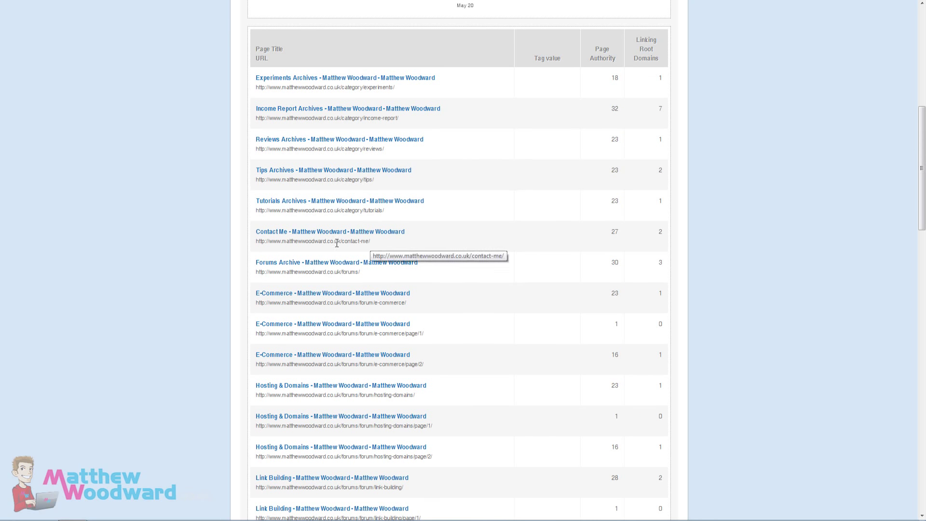
scroll(337, 241, down, 1)
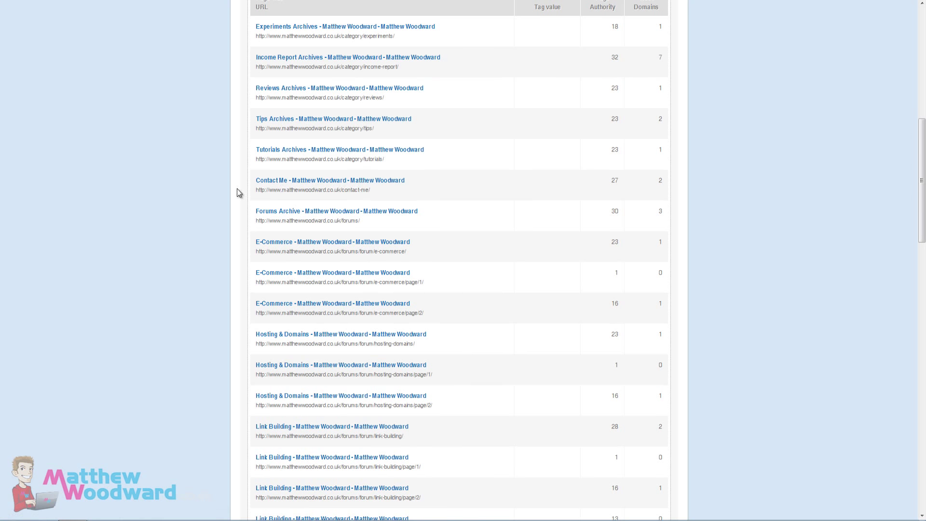
scroll(323, 191, down, 2)
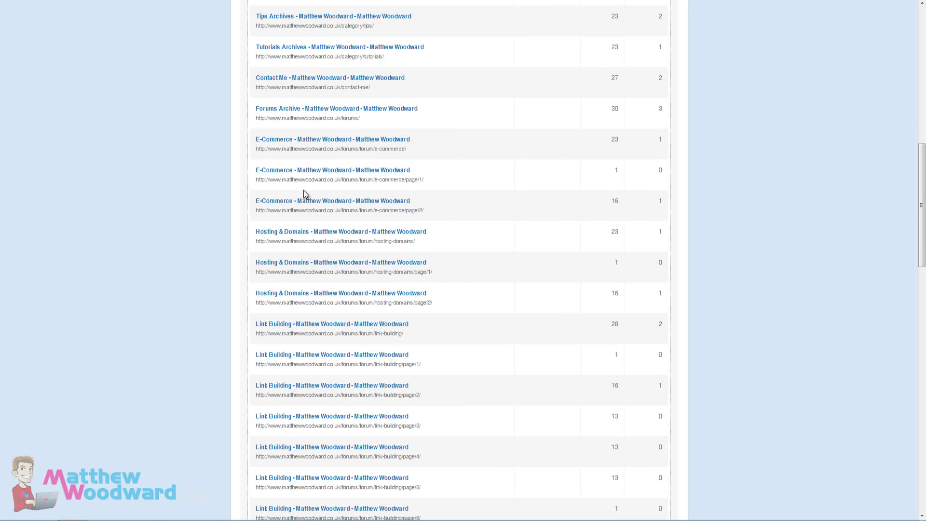
scroll(361, 244, down, 8)
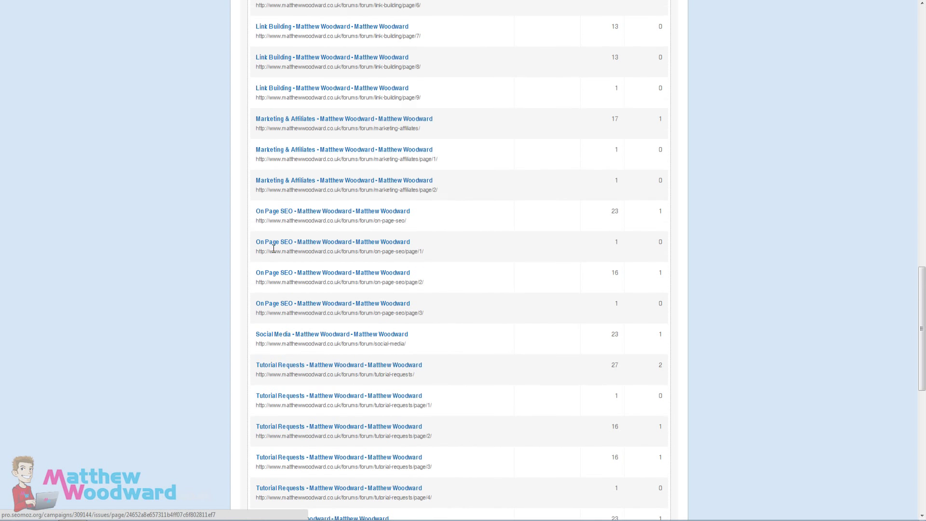
scroll(273, 251, down, 4)
scroll(328, 303, down, 1)
scroll(335, 307, down, 7)
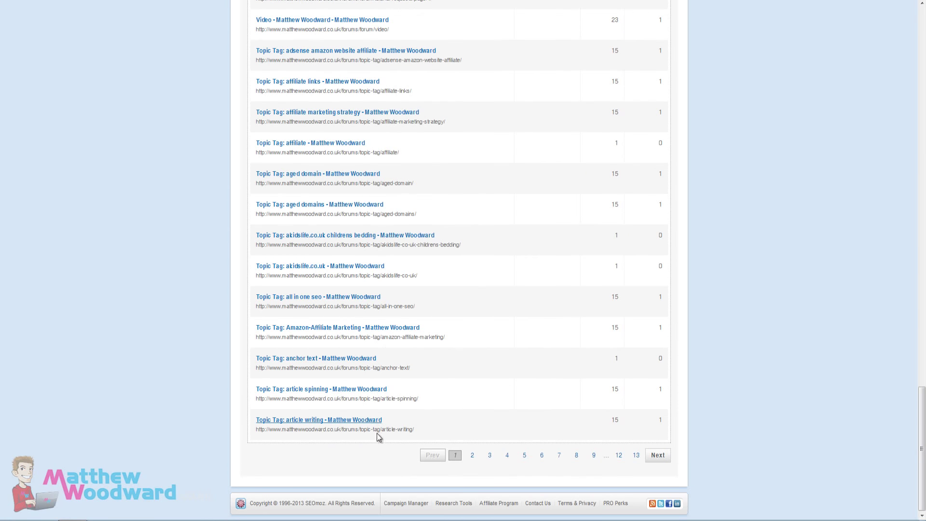
- Return to the Crawl Diagnostics Summary and check the Export to format choices (PDF/CSV)
scroll(362, 394, up, 20)
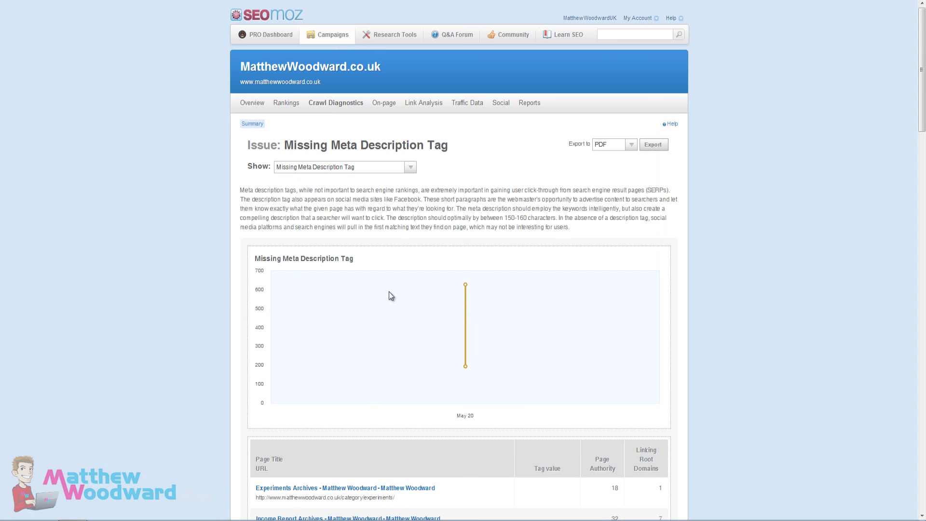
click(254, 125)
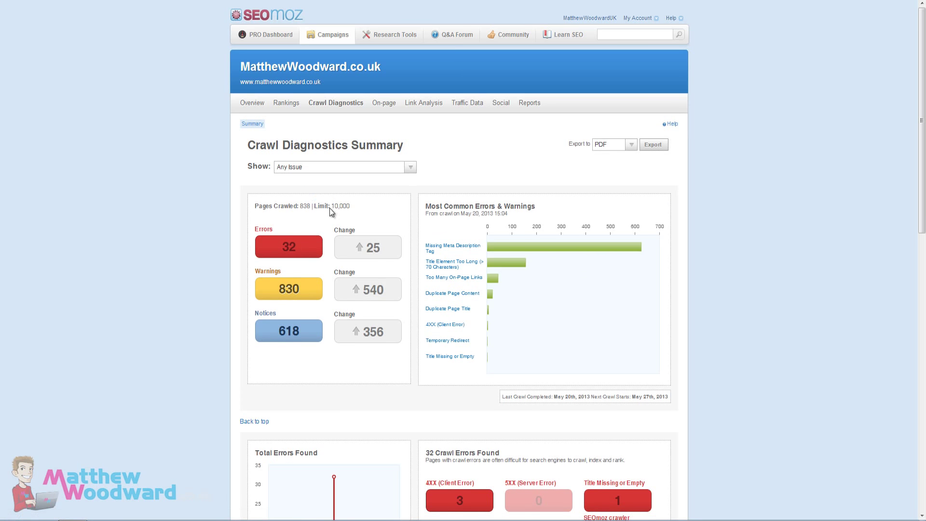
scroll(502, 195, down, 9)
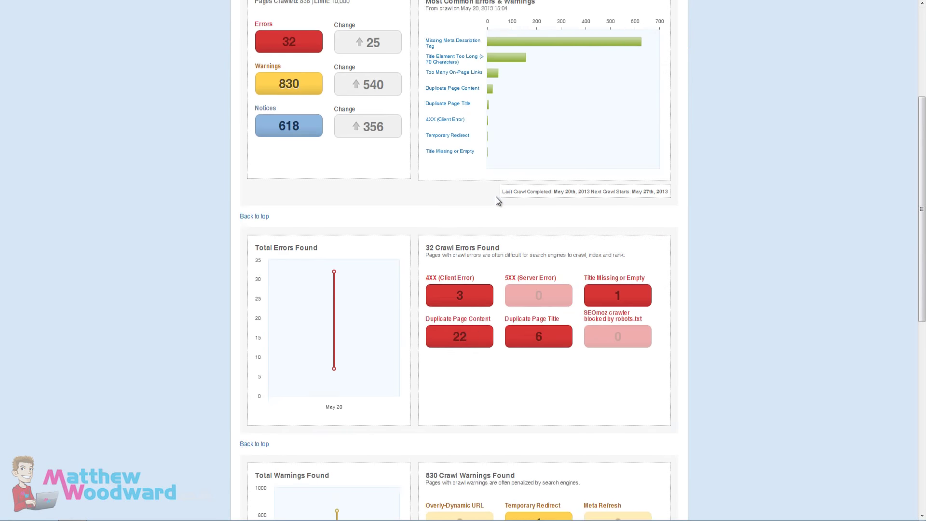
scroll(397, 327, up, 9)
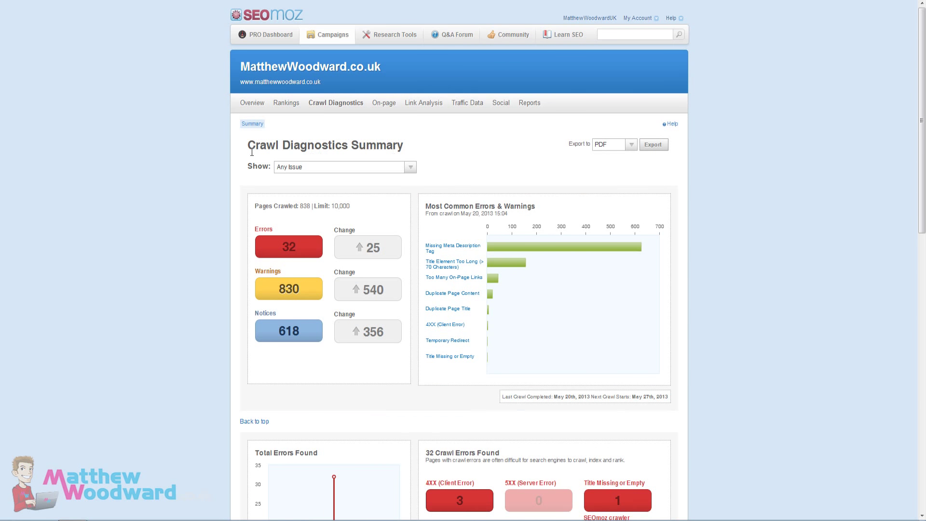
click(628, 146)
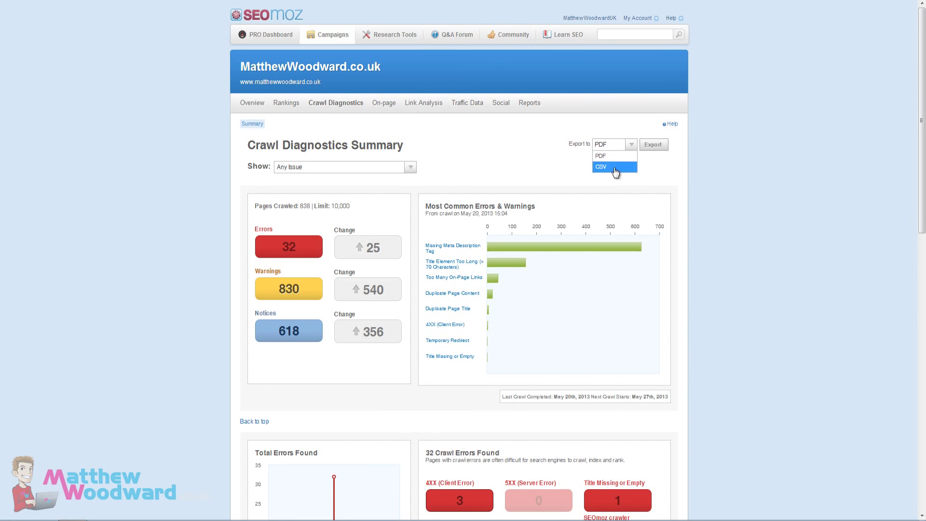
click(704, 188)
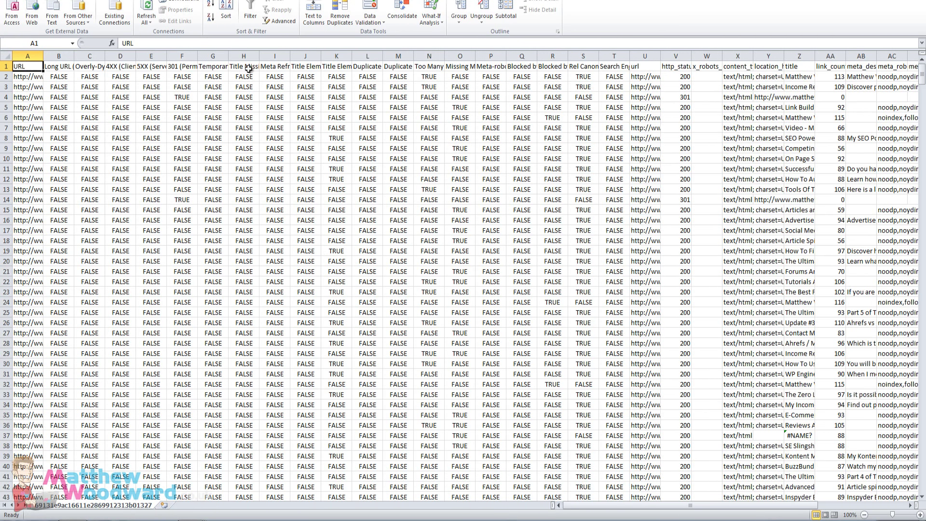
- Turn on Data > Filter and inspect the Long URL heading and crawled page addresses
click(260, 14)
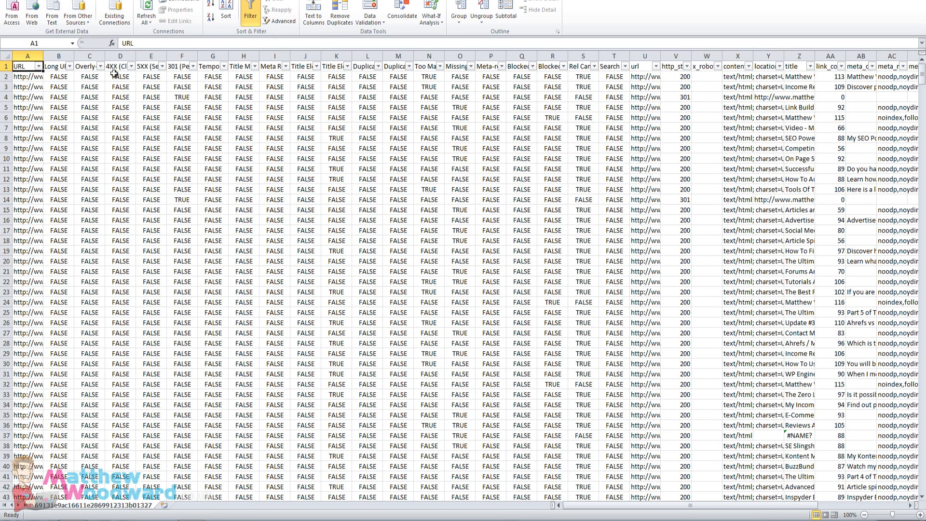
click(57, 68)
click(24, 66)
click(23, 77)
click(22, 87)
click(21, 138)
click(21, 160)
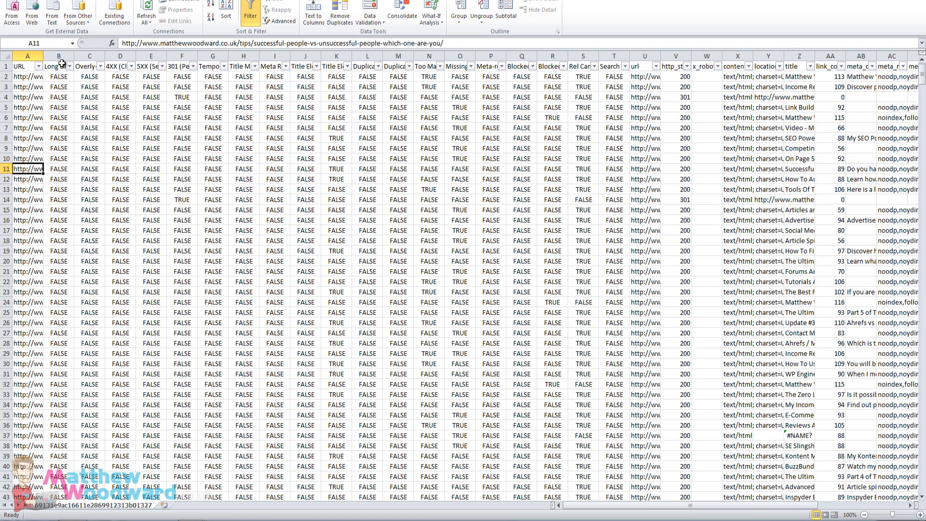
click(60, 68)
- Step across the issue headings from Meta Refresh to Missing Meta Description Tag
key(Right)
key(Right)
key(Right)
key(Right)
key(Right)
key(Right)
key(Right)
key(Left)
key(Right)
key(Right)
key(Right)
key(Right)
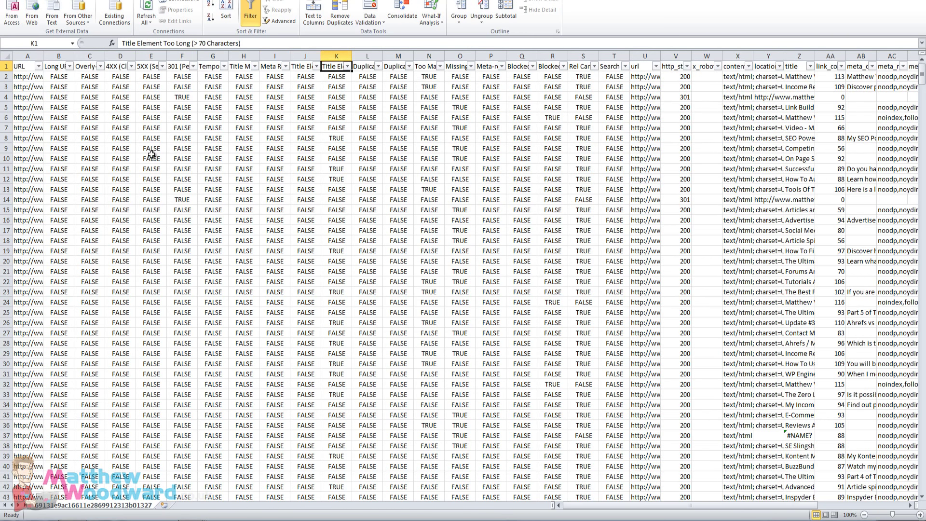
key(Right)
key(Right)
key(Right)
key(Right)
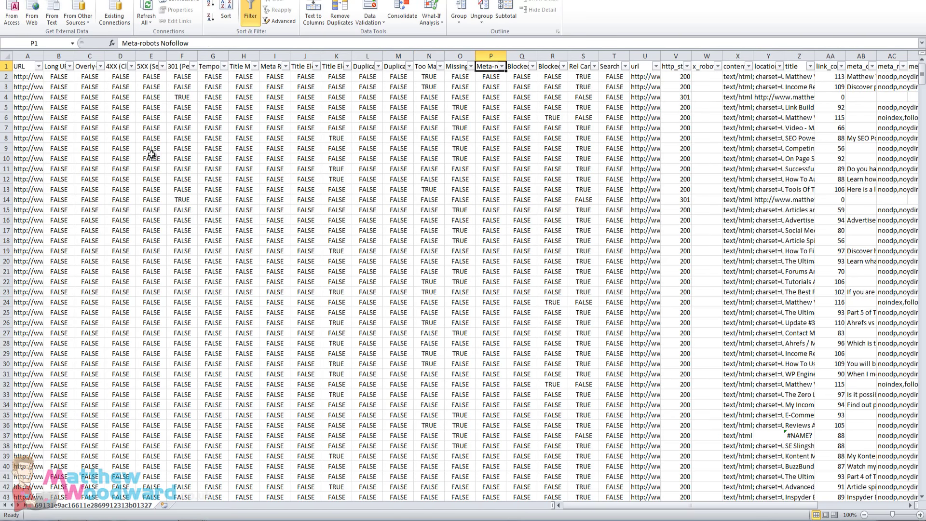
key(Left)
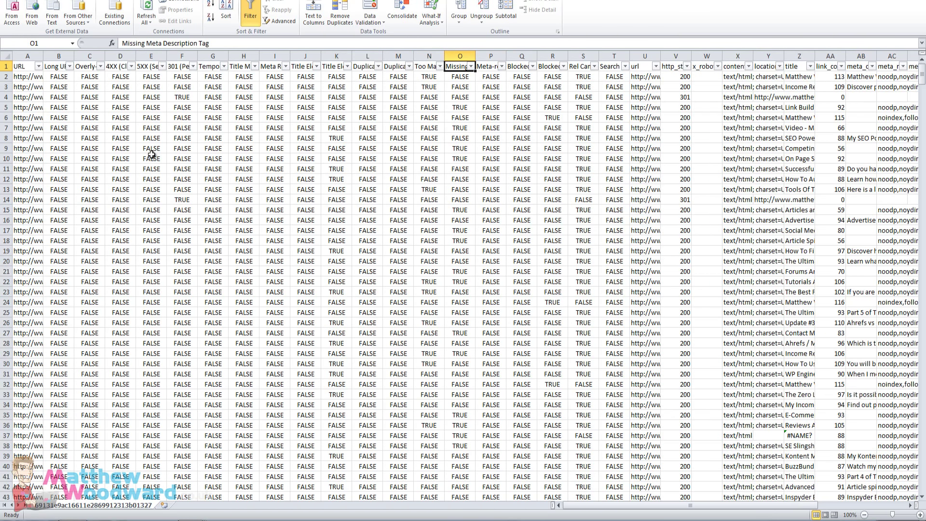
- Filter Missing Meta Description Tag to TRUE only, 627 of 838 rows, and widen column A
click(471, 67)
click(380, 169)
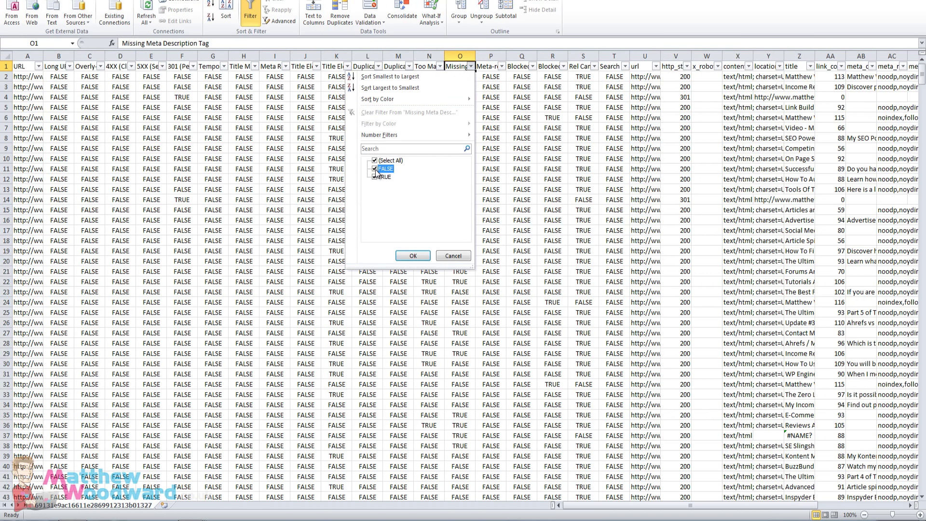
click(407, 256)
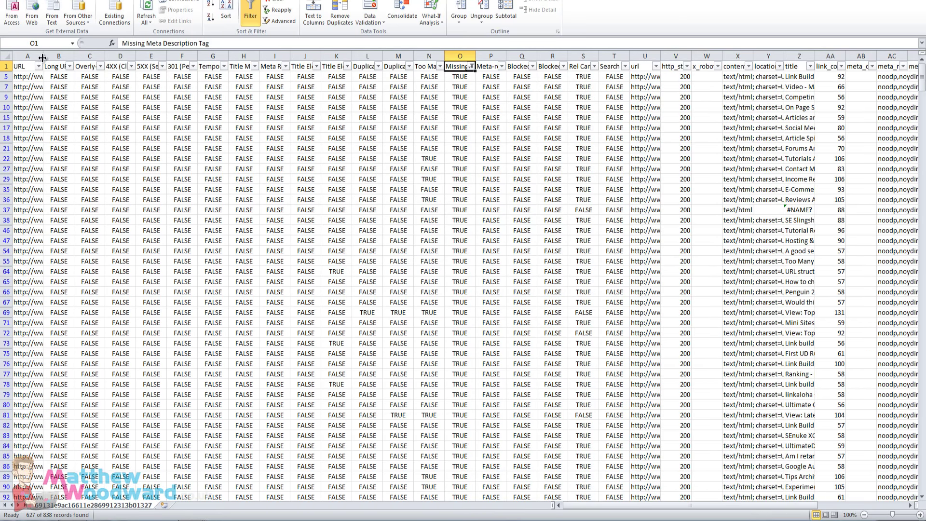
drag(44, 56, 124, 56)
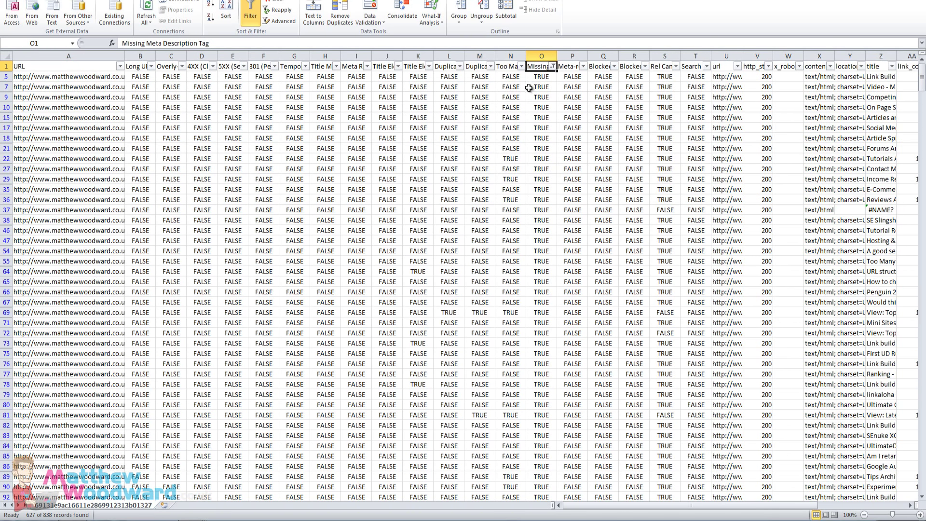
- Clear the Missing Meta Description Tag filter and check the neighbouring issue headings
click(553, 66)
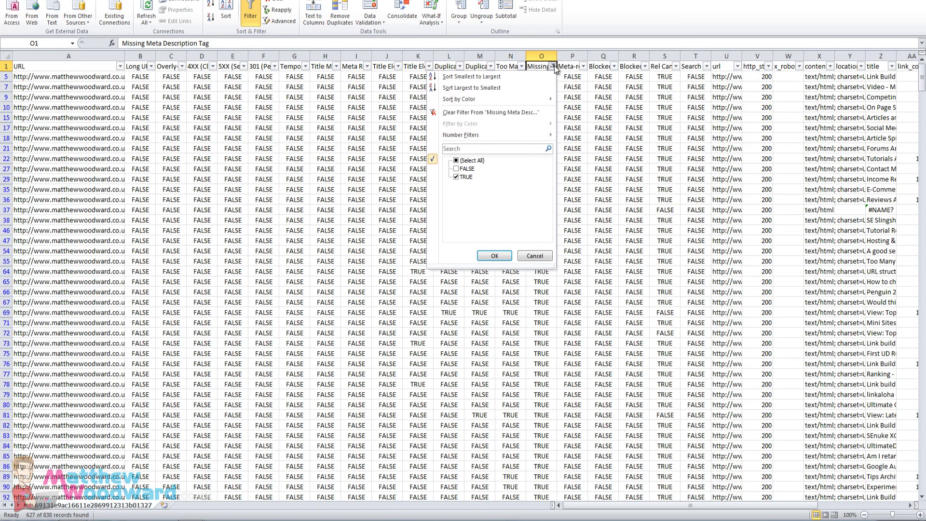
click(456, 160)
click(495, 255)
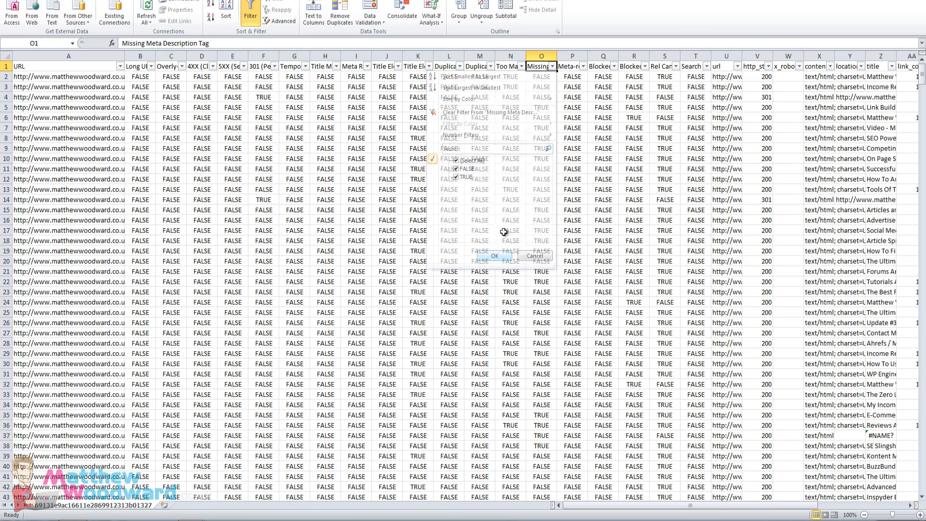
click(572, 65)
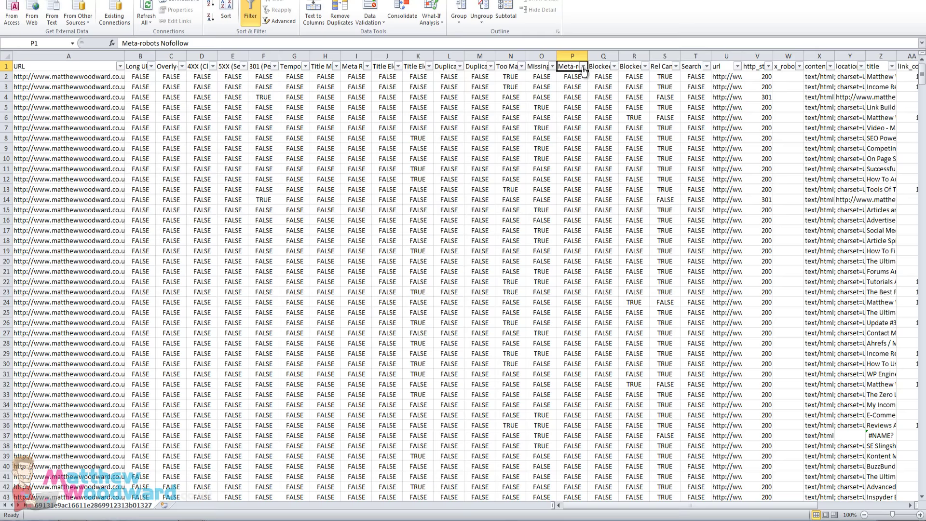
click(422, 67)
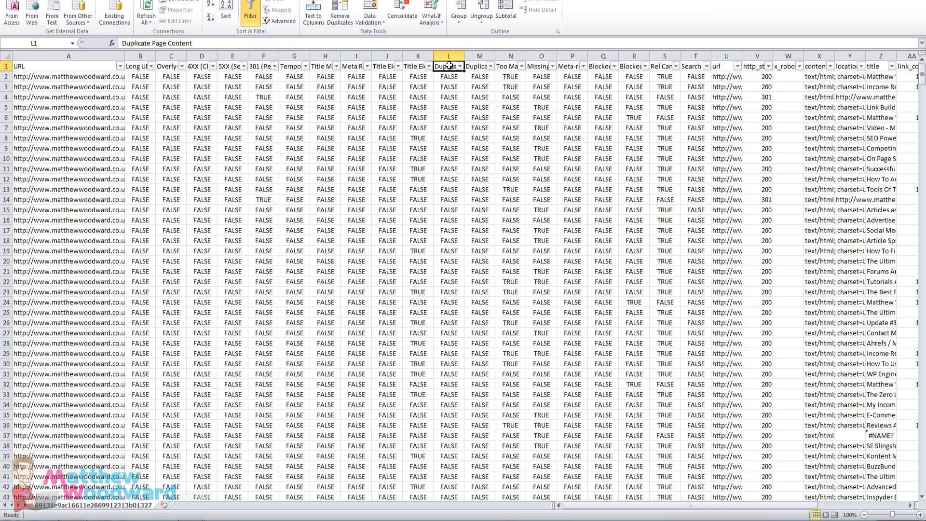
- Filter Duplicate Page Content to TRUE, listing 22 pages, and widen the url column U
click(460, 66)
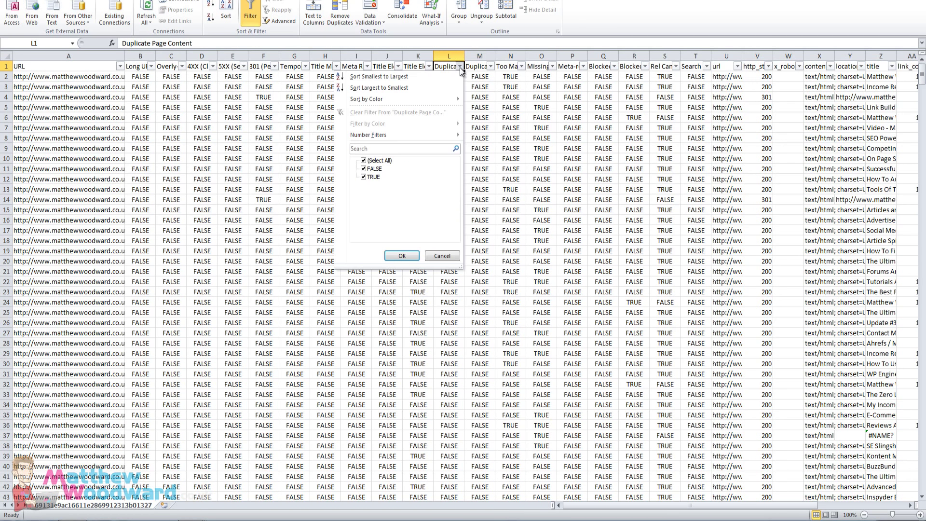
click(363, 160)
click(363, 177)
click(402, 254)
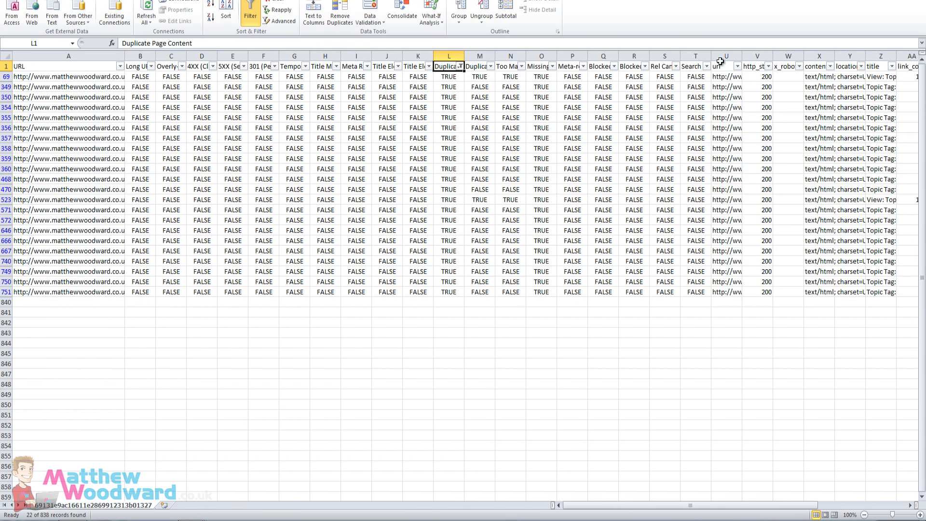
drag(742, 57, 868, 57)
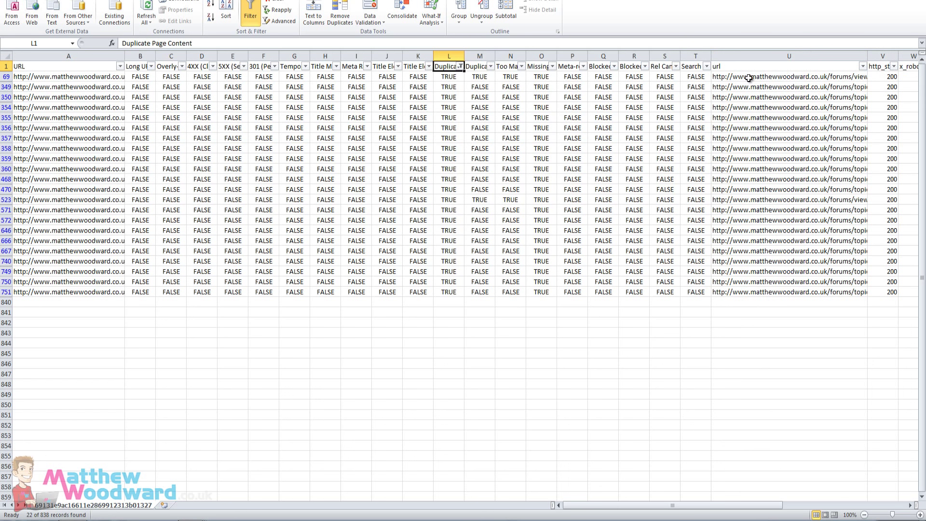
click(748, 129)
click(753, 56)
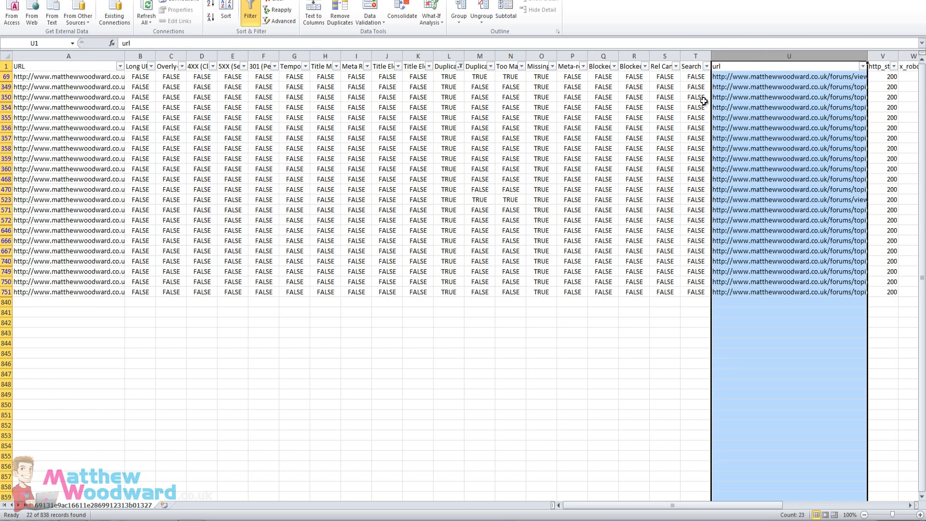
- Reselect (Select All) in the Duplicate Page Content filter to show every row again
click(450, 77)
click(460, 66)
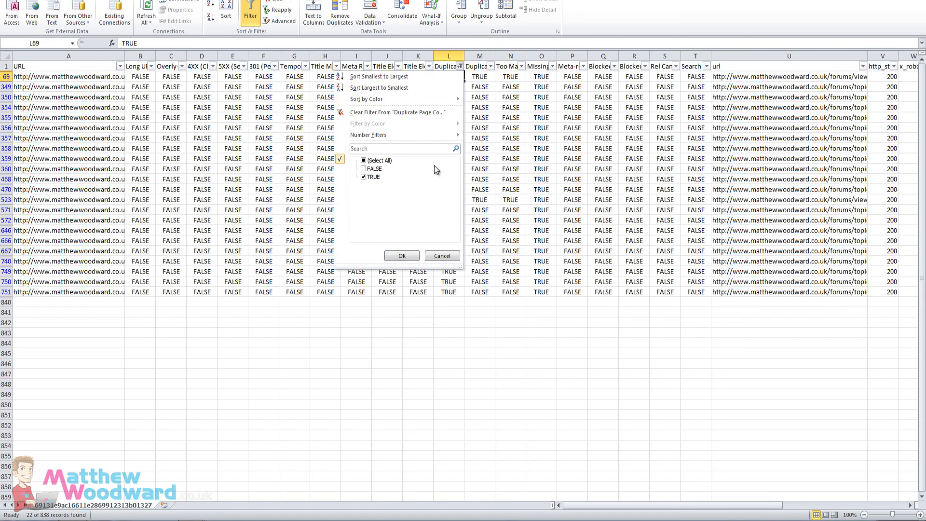
click(364, 160)
click(401, 256)
click(235, 199)
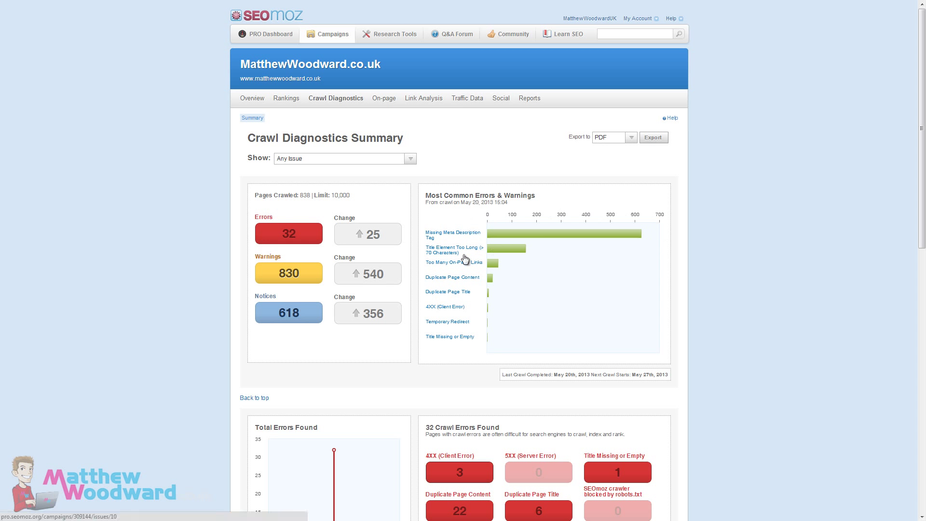
- In the forum page source, highlight the Yoast comment on line 22 about the missing meta description
key(ctrl+Tab)
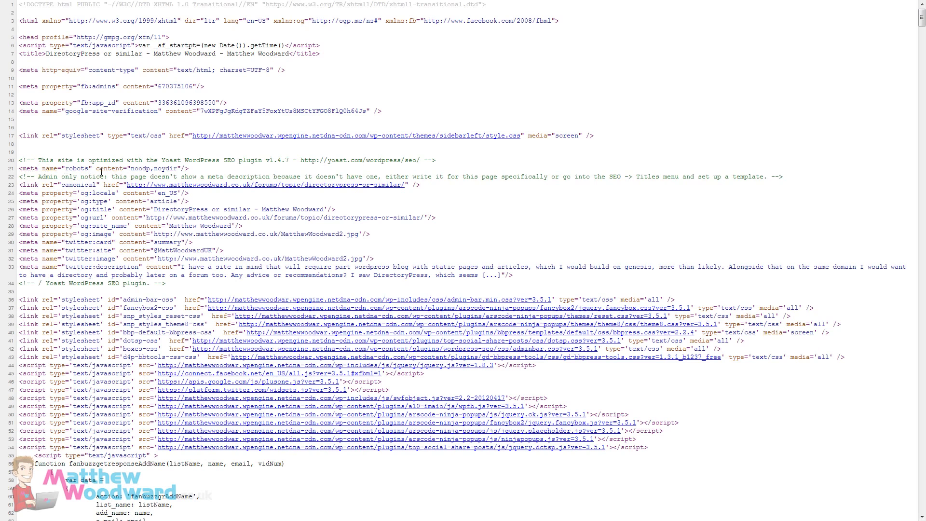
drag(39, 174, 531, 177)
click(659, 176)
key(ctrl+w)
mouse_move(51, 350)
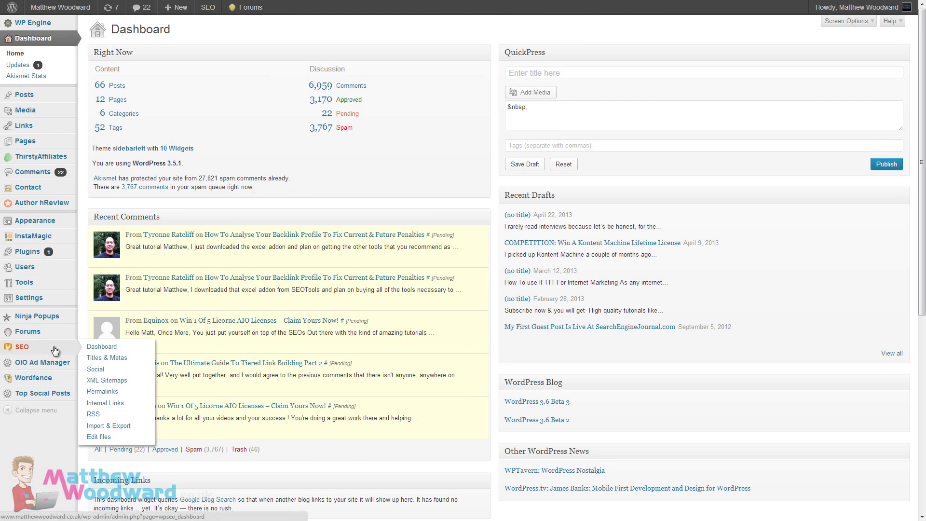
click(113, 359)
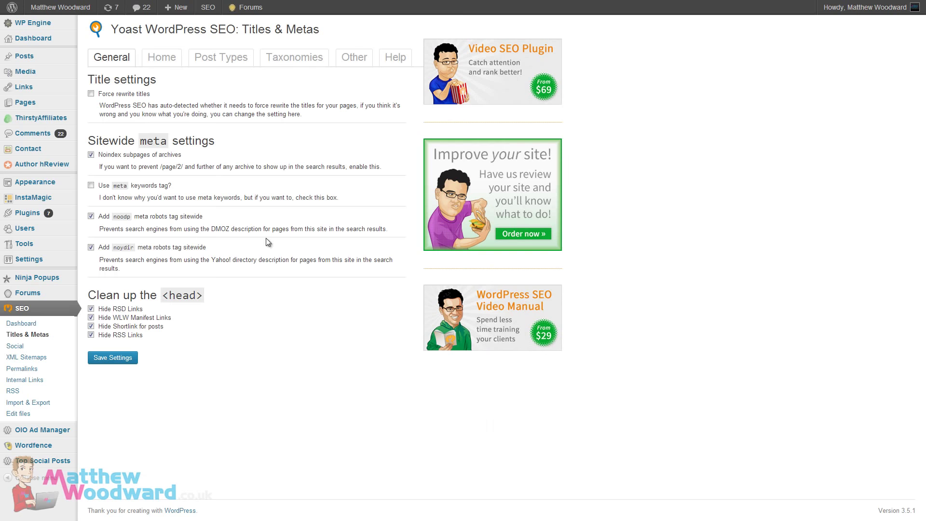
click(212, 59)
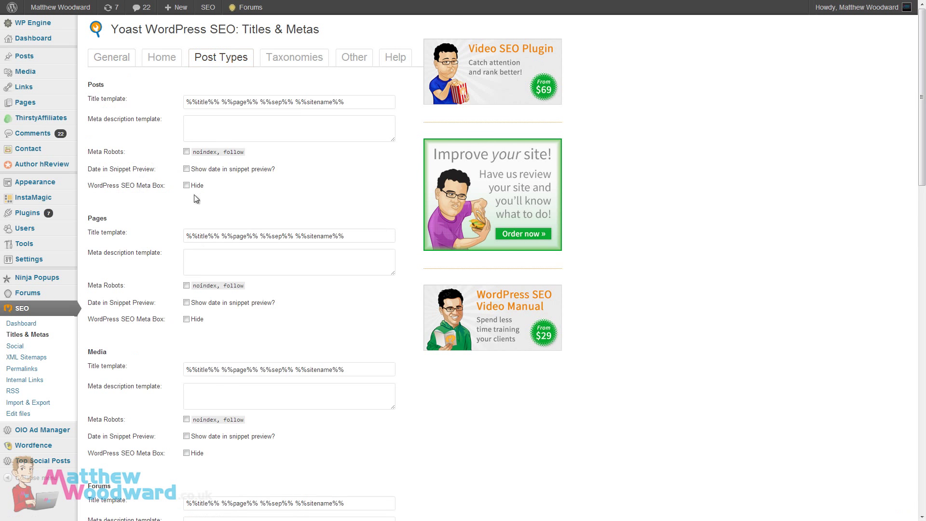
click(199, 120)
click(196, 254)
scroll(207, 289, down, 1)
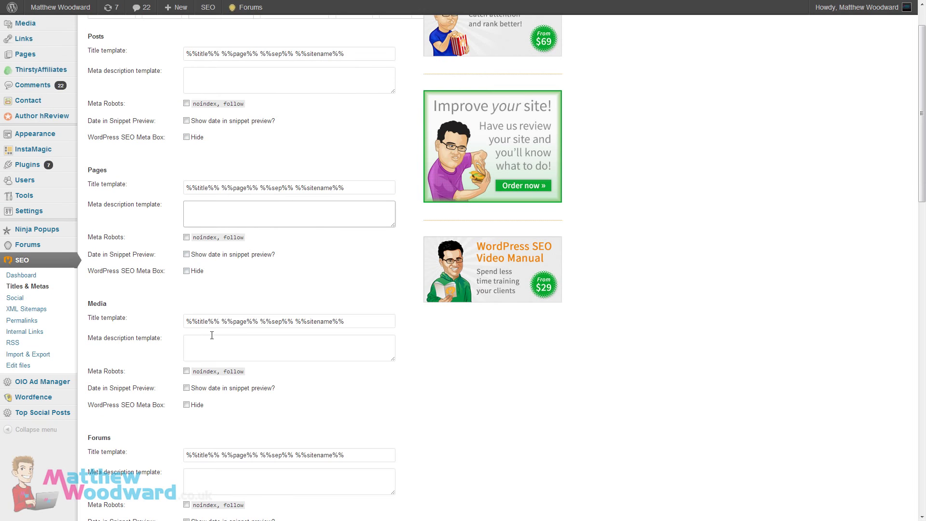
click(214, 344)
scroll(165, 309, down, 3)
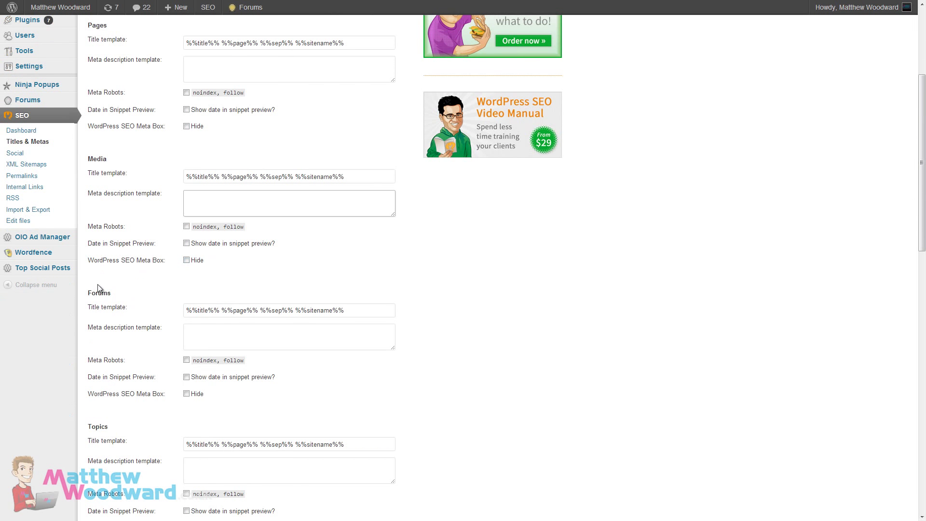
scroll(99, 289, down, 1)
scroll(144, 439, down, 3)
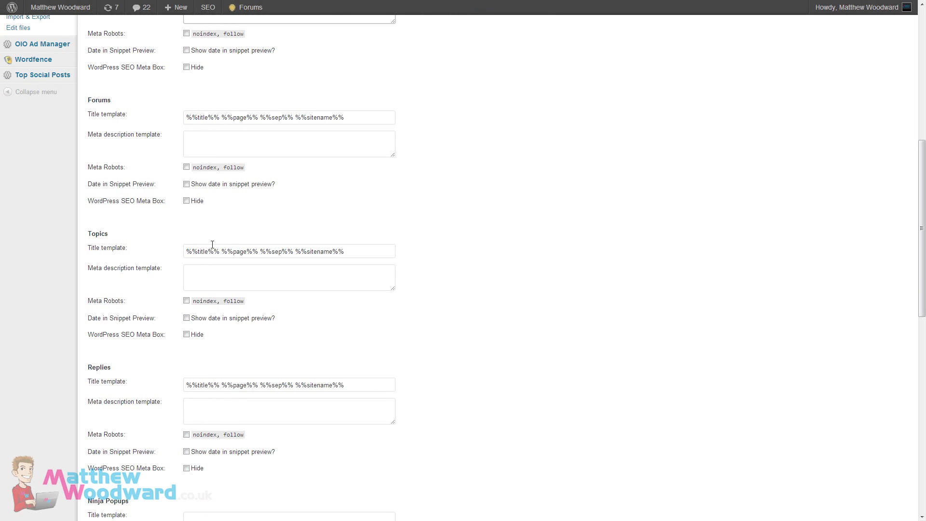
scroll(213, 245, up, 4)
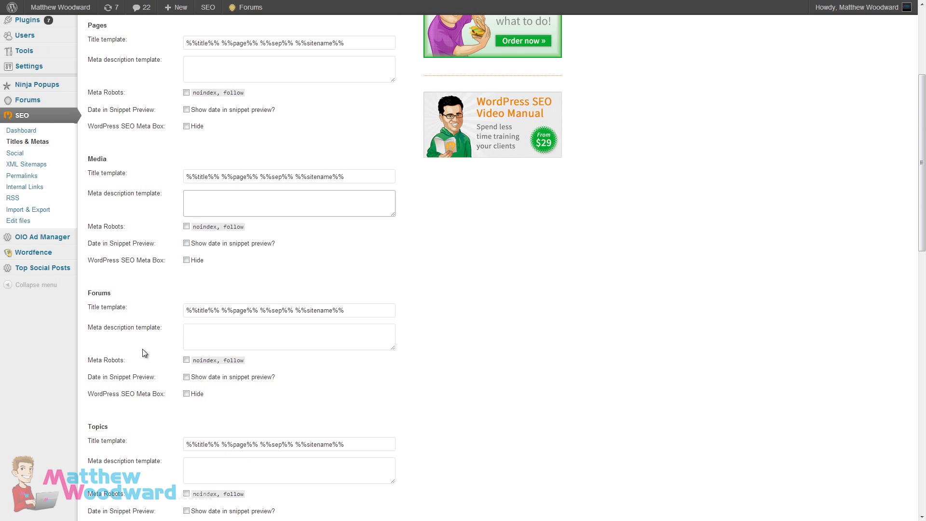
scroll(130, 354, up, 4)
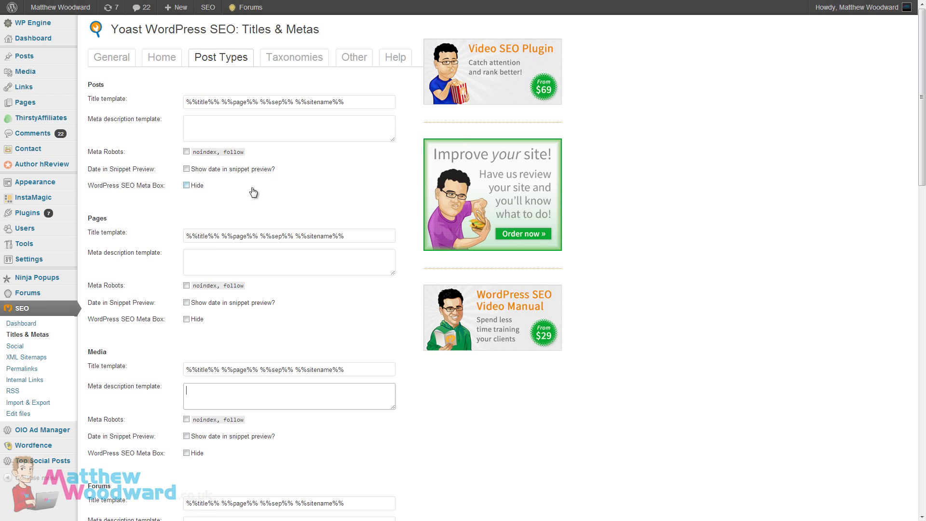
scroll(251, 197, down, 3)
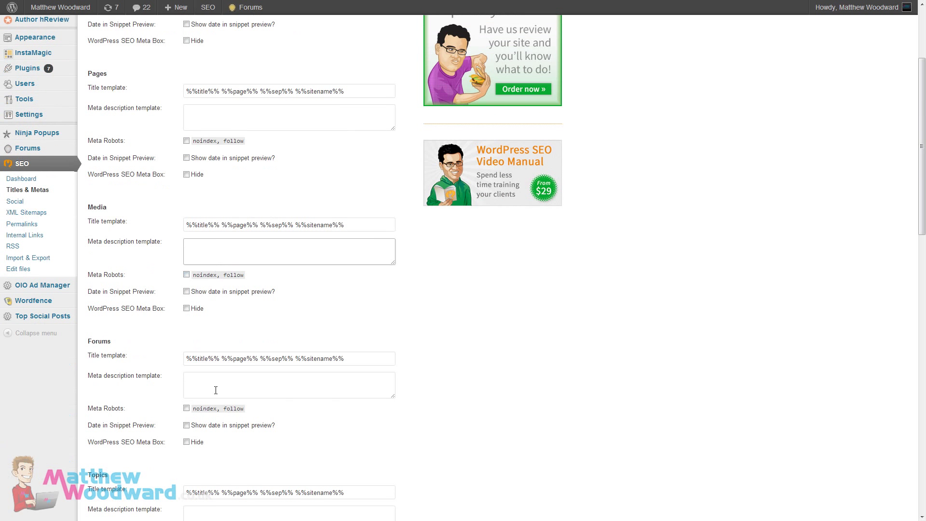
scroll(215, 391, up, 3)
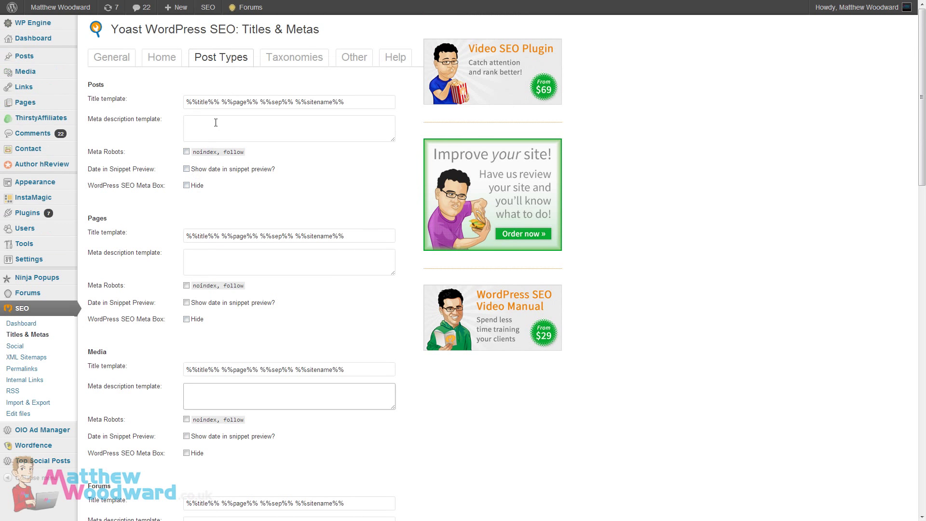
- From the Taxonomies settings, focus the Categories meta description and show the Help Variables table
click(273, 58)
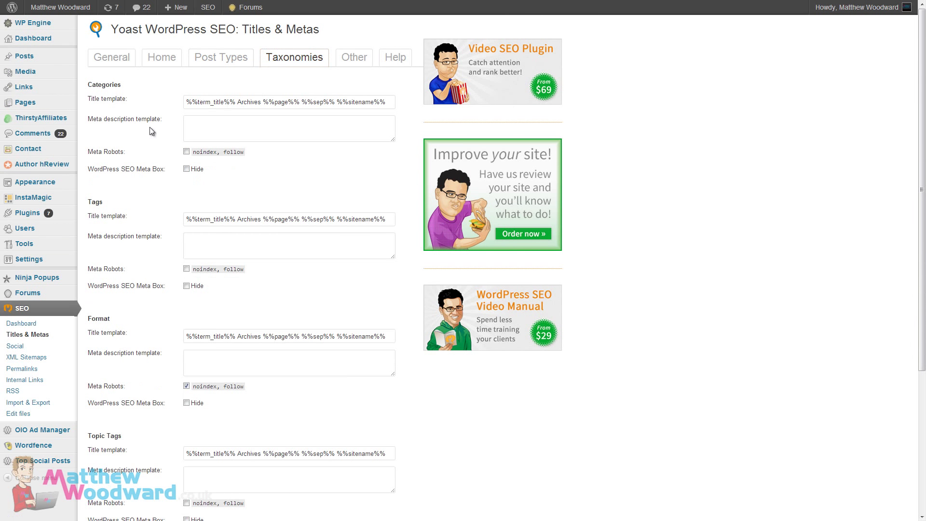
click(215, 127)
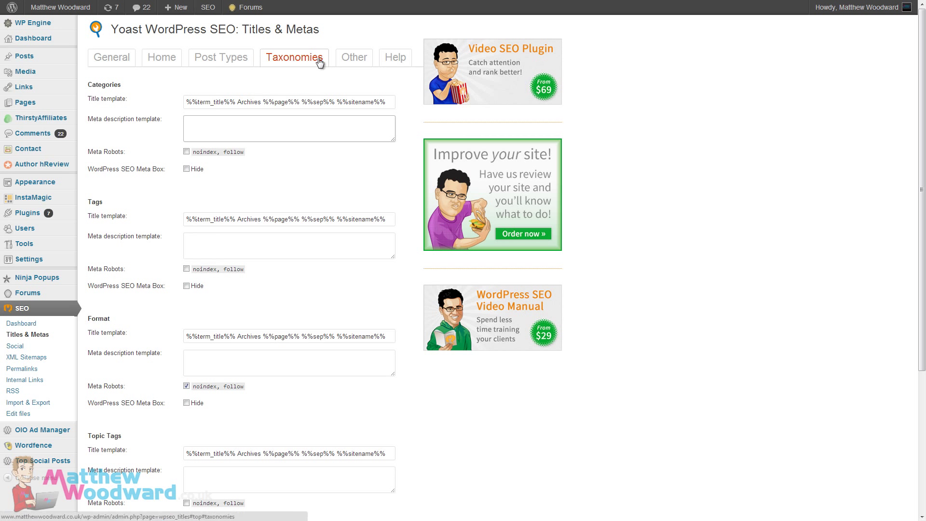
click(397, 58)
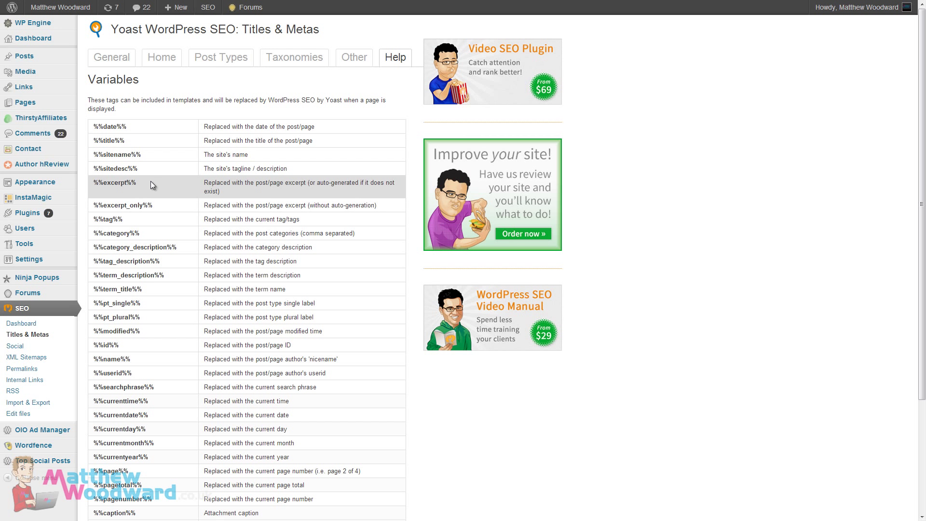
- Copy %%excerpt%% and paste it into the Forums, Topics and Replies meta description templates
drag(136, 183, 97, 184)
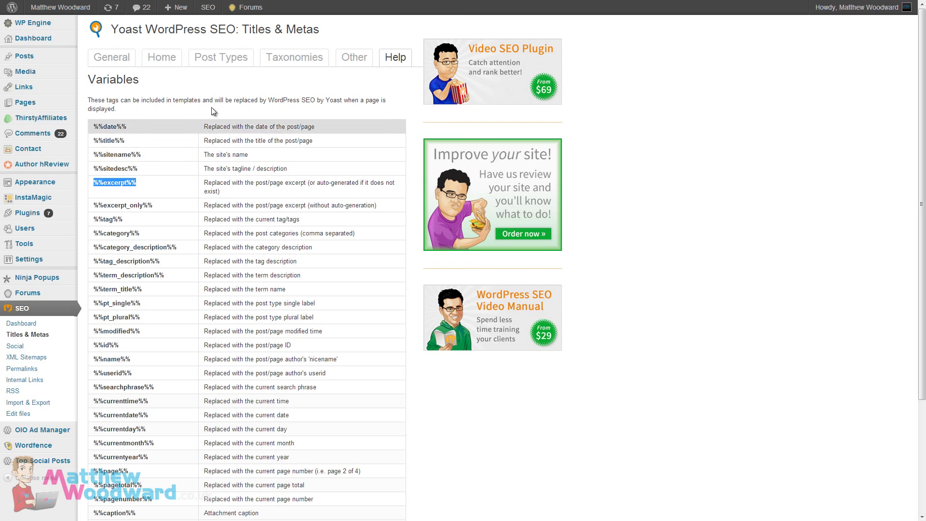
click(219, 62)
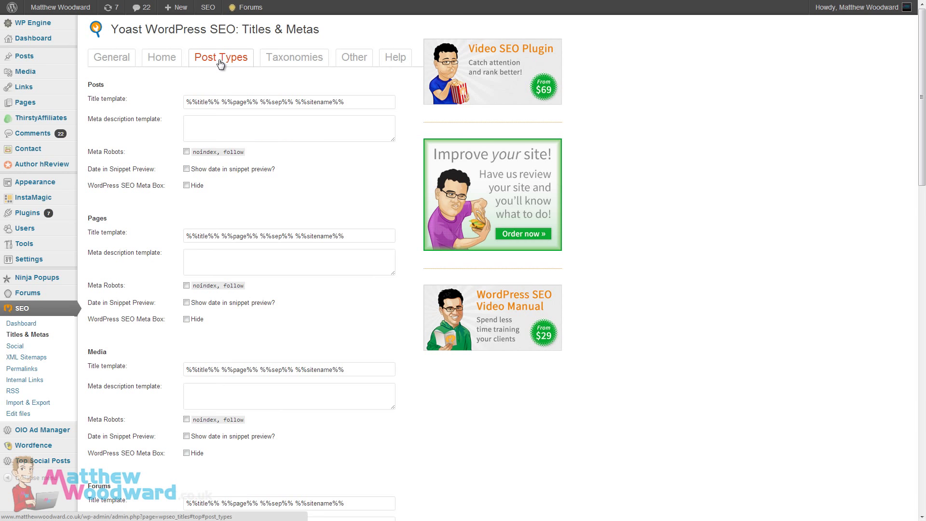
scroll(157, 215, down, 3)
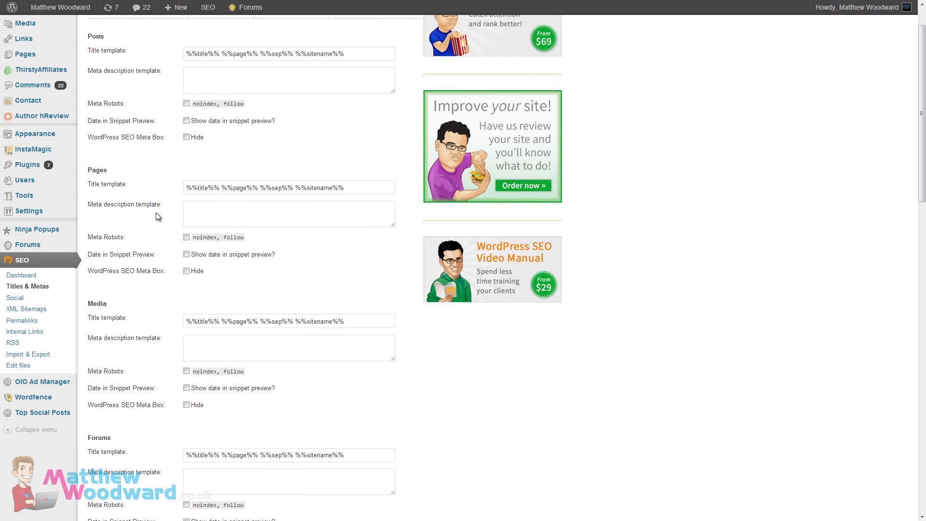
scroll(155, 318, down, 3)
click(236, 231)
text(%%excerpt%%)
scroll(156, 255, down, 1)
click(221, 322)
text(%%excerpt%%)
scroll(187, 353, down, 2)
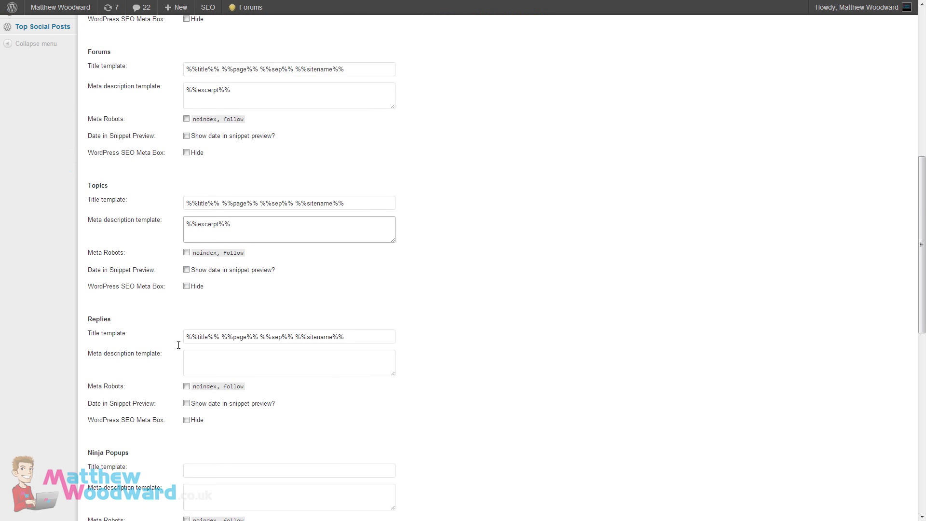
click(210, 357)
text(%%excerpt%%)
- Paste %%excerpt%% into the Forums and Topics archive meta descriptions
scroll(154, 323, down, 8)
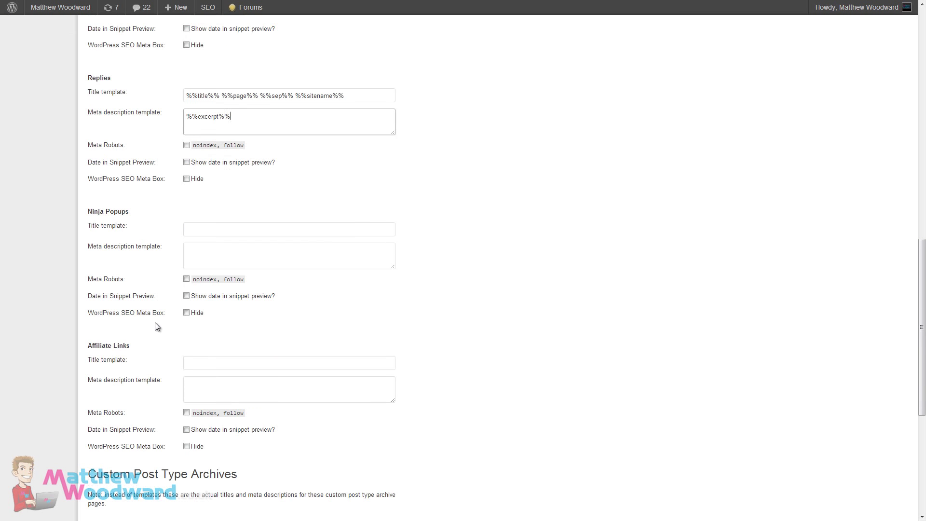
scroll(155, 327, down, 3)
click(222, 283)
text(%%excerpt%%)
click(206, 395)
text(%%excerpt%%)
- Save the settings and highlight the new content-based meta description line in the forum page source
click(125, 469)
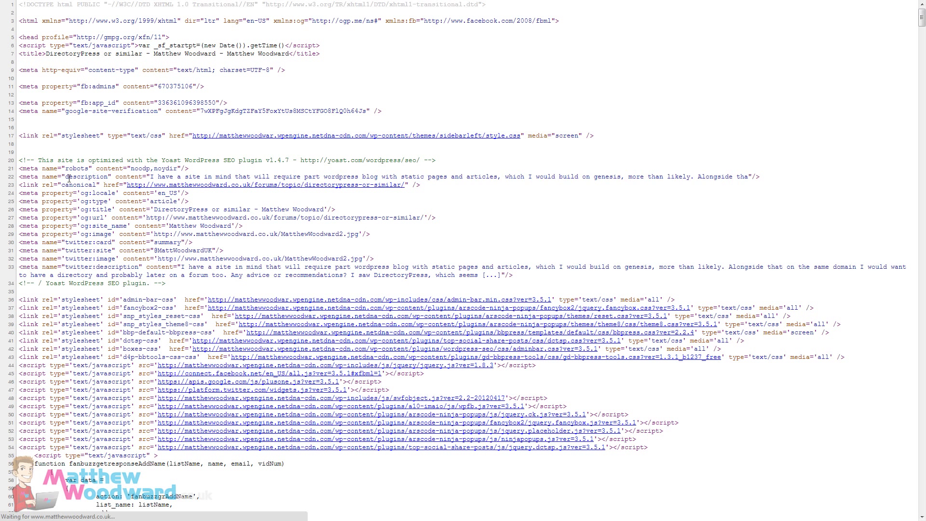
drag(20, 177, 780, 179)
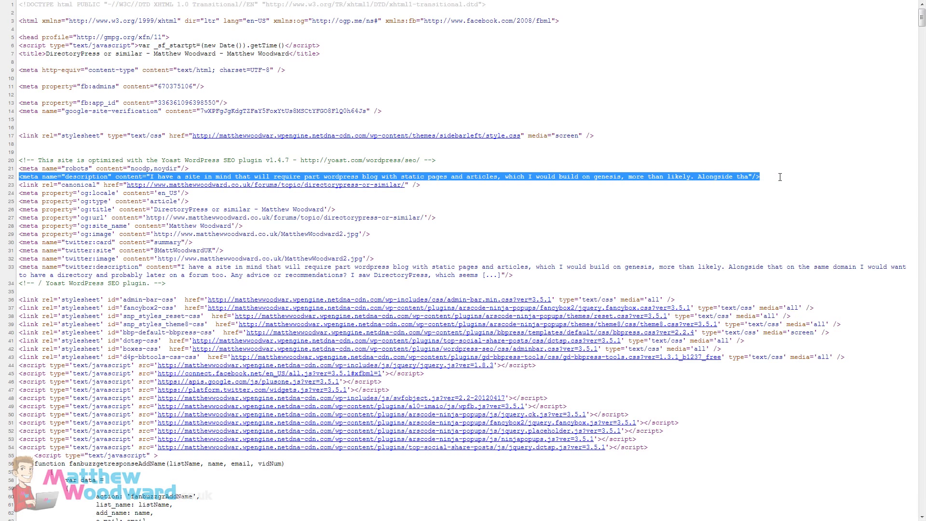
click(609, 233)
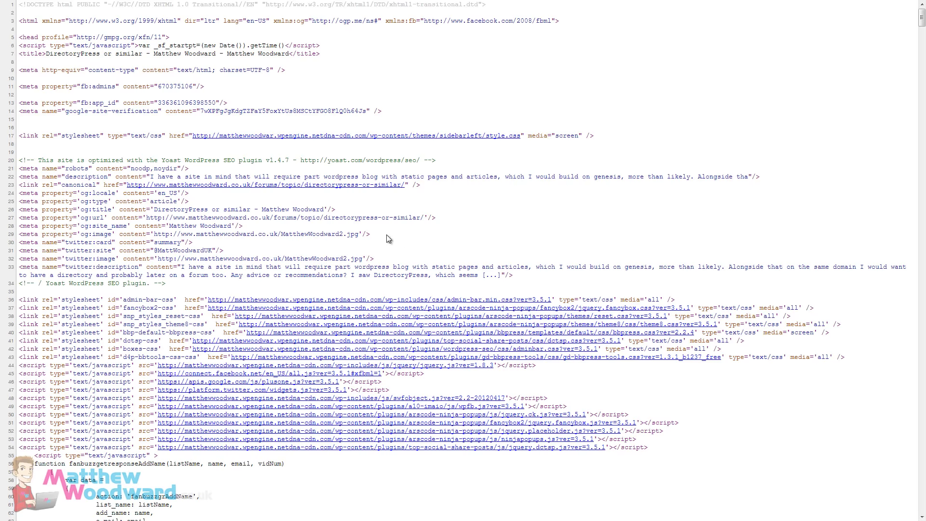
- On the Taxonomies settings, paste %%excerpt%% into both the Categories and Tags meta description templates
key(ctrl+w)
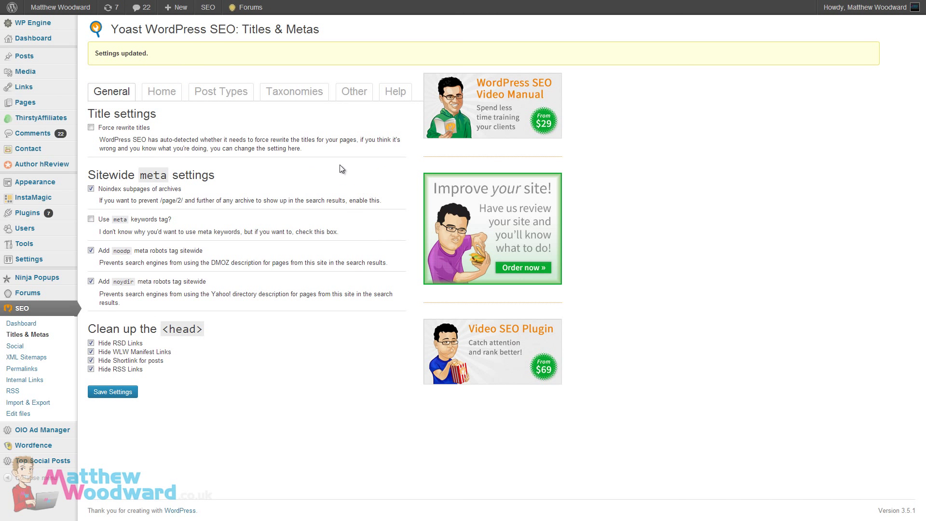
click(284, 94)
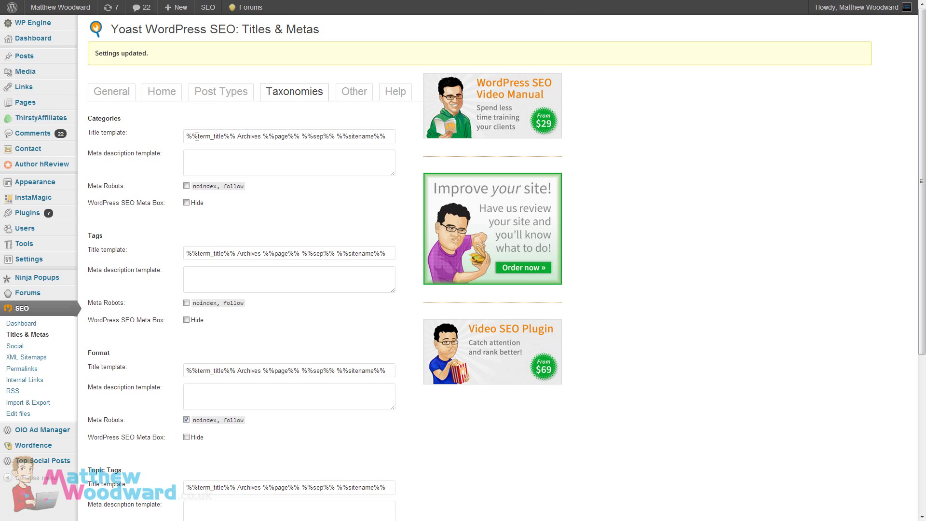
click(195, 159)
text(%%excerpt%%)
click(232, 277)
text(%%excerpt%%)
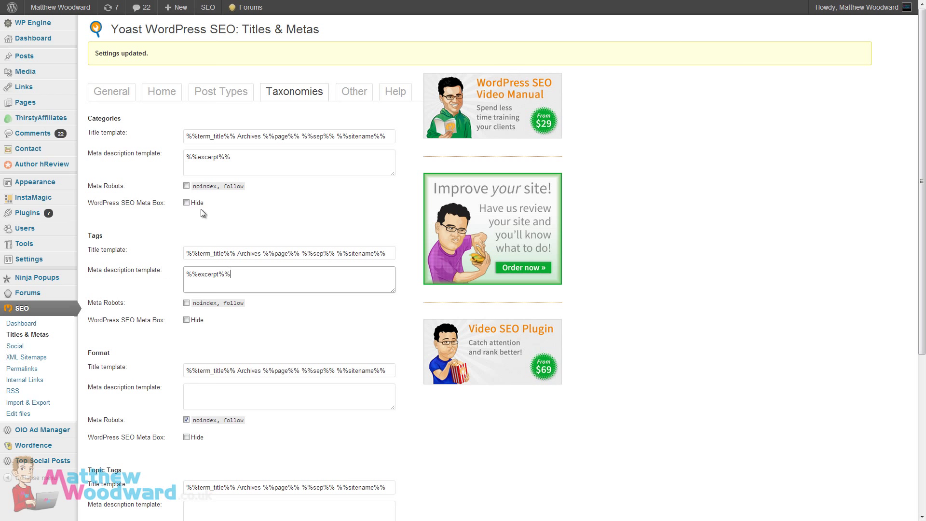
- Check the Description field on the Posts > Categories page
mouse_move(31, 56)
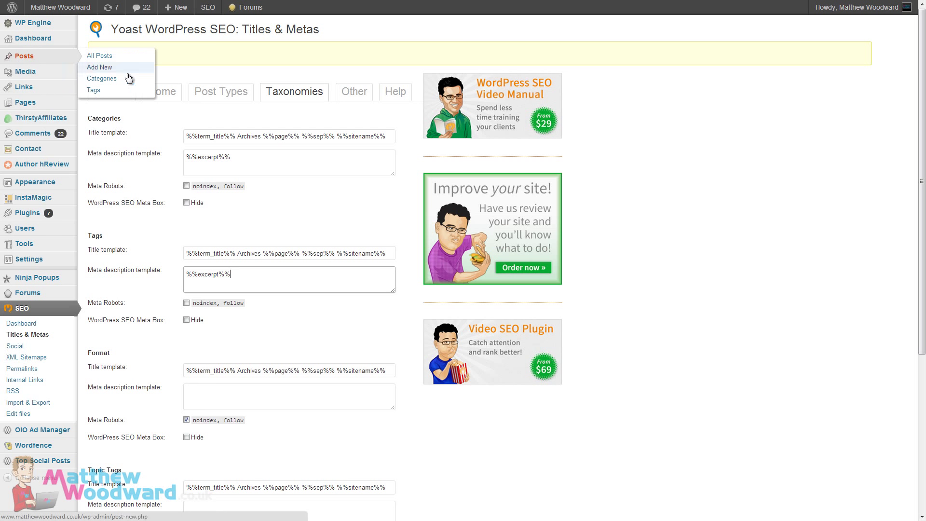
click(128, 79)
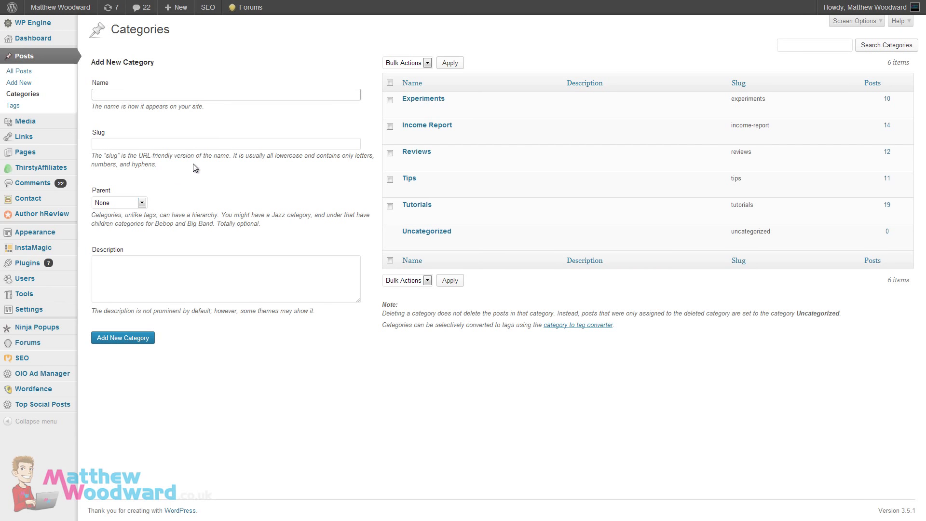
click(111, 266)
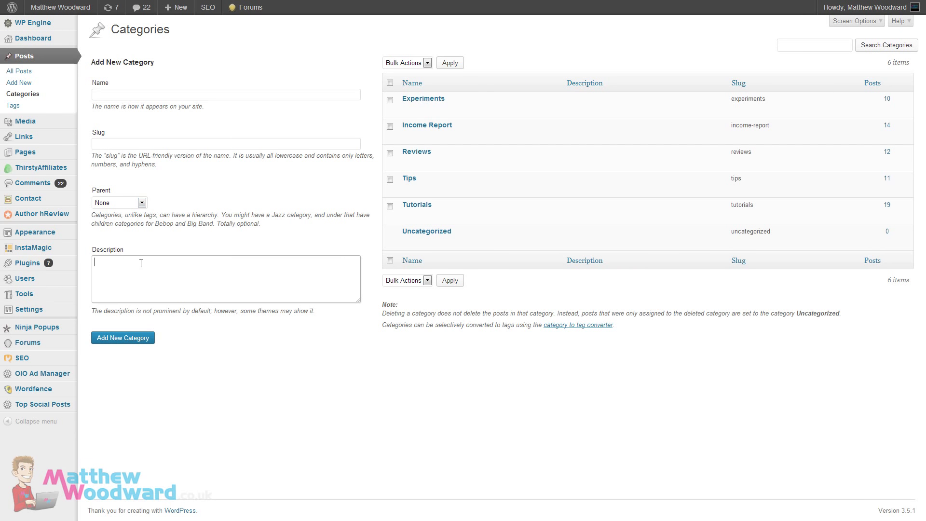
click(189, 274)
- Paste %%excerpt%% back into the Yoast Categories meta description template
click(217, 232)
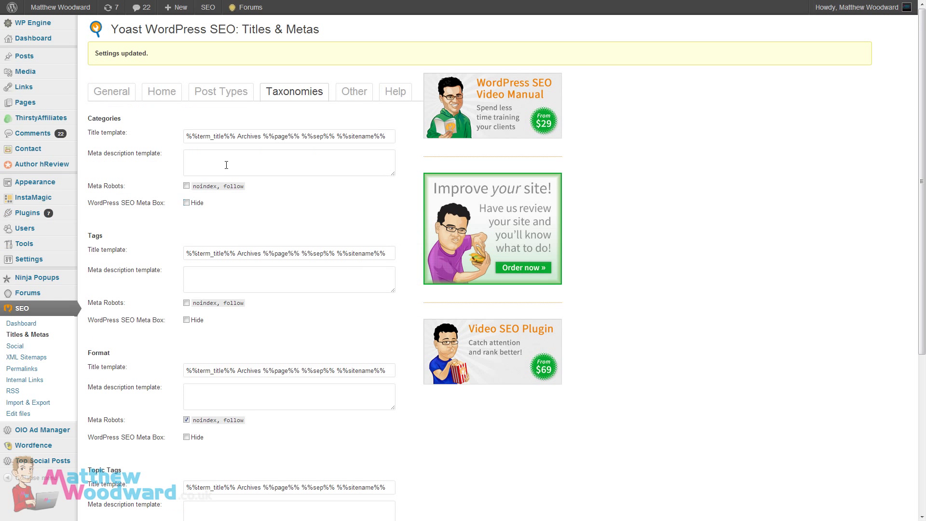
click(227, 165)
text(%%excerpt%%)
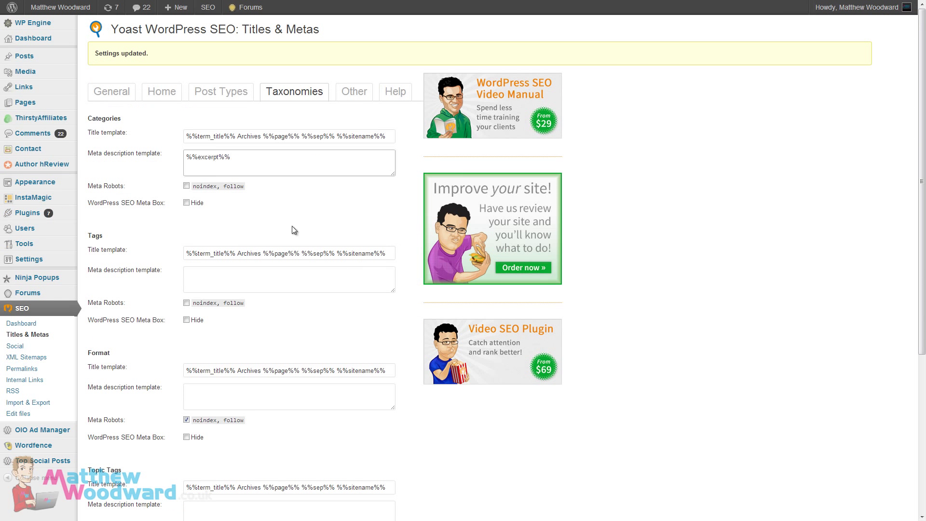
- Paste %%excerpt%% into the Tags meta description template
click(251, 275)
text(%%excerpt%%)
scroll(268, 236, down, 2)
scroll(289, 246, up, 2)
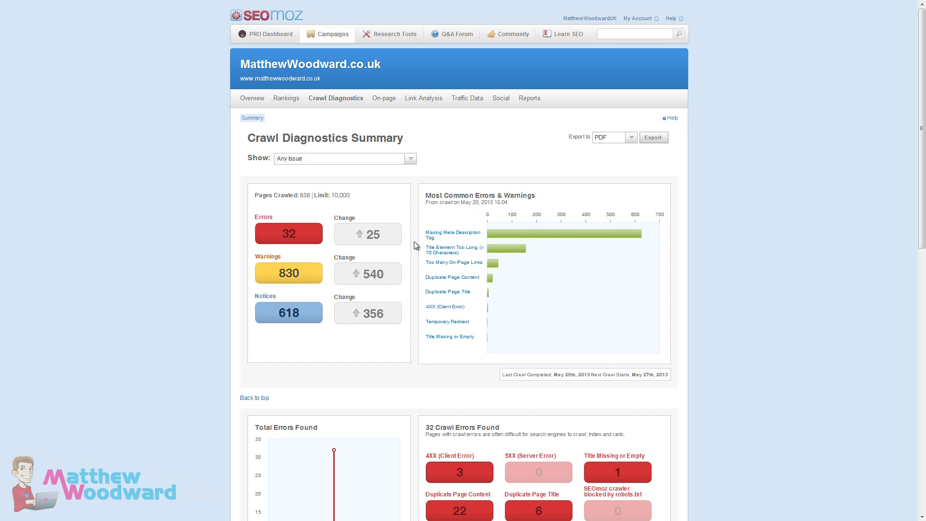
- Review the Title Element Too Long (> 70 Characters) pages, noting the site name ending each title
click(422, 255)
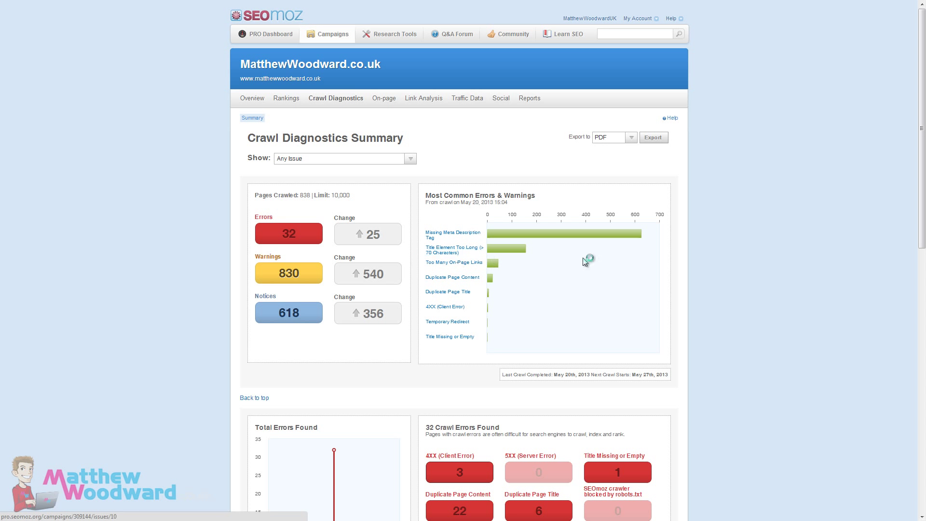
scroll(225, 290, down, 4)
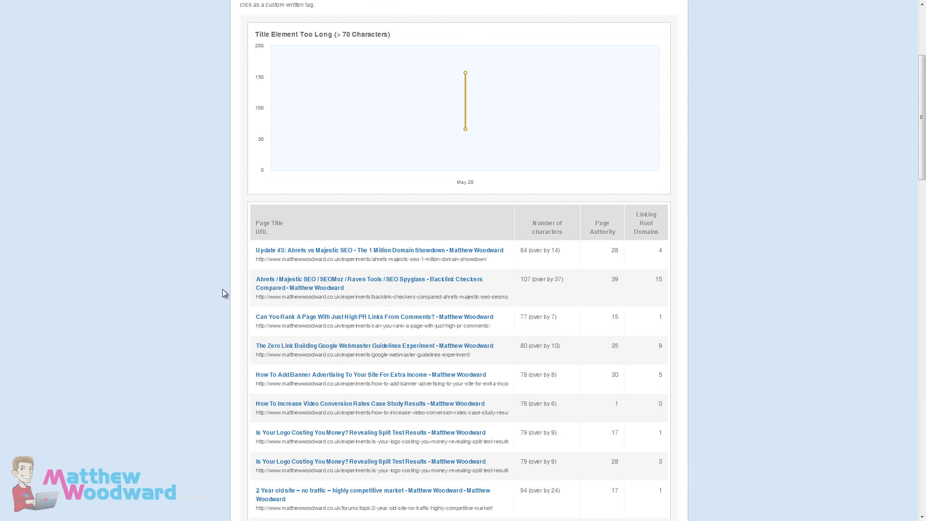
scroll(216, 293, down, 2)
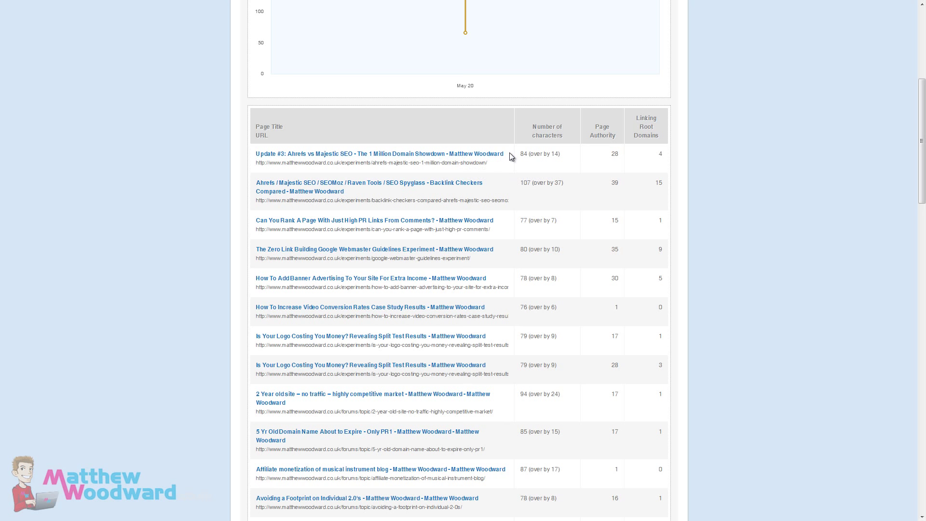
drag(509, 153, 453, 155)
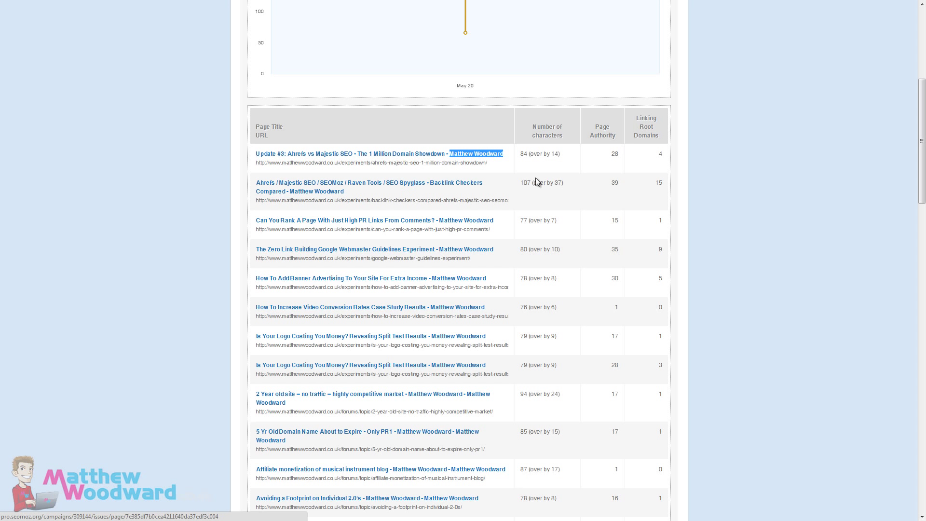
click(554, 161)
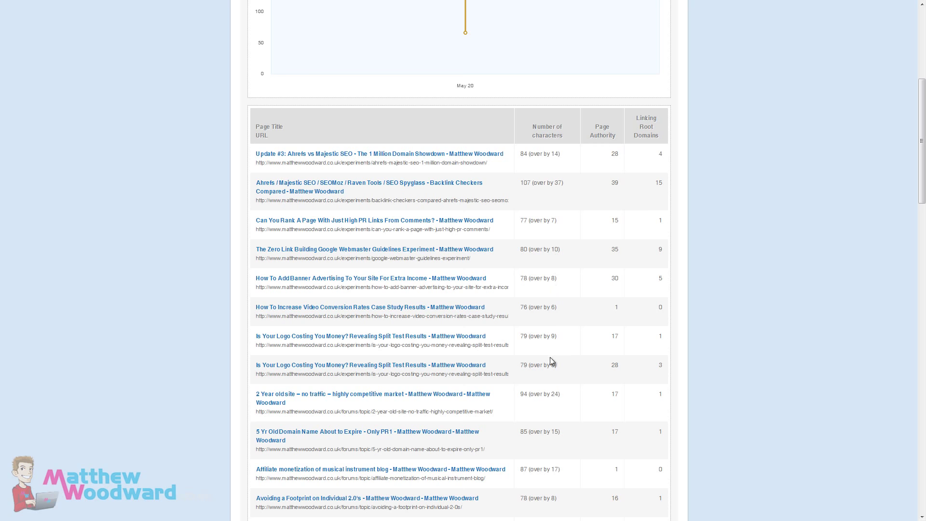
scroll(552, 361, down, 3)
scroll(563, 394, down, 8)
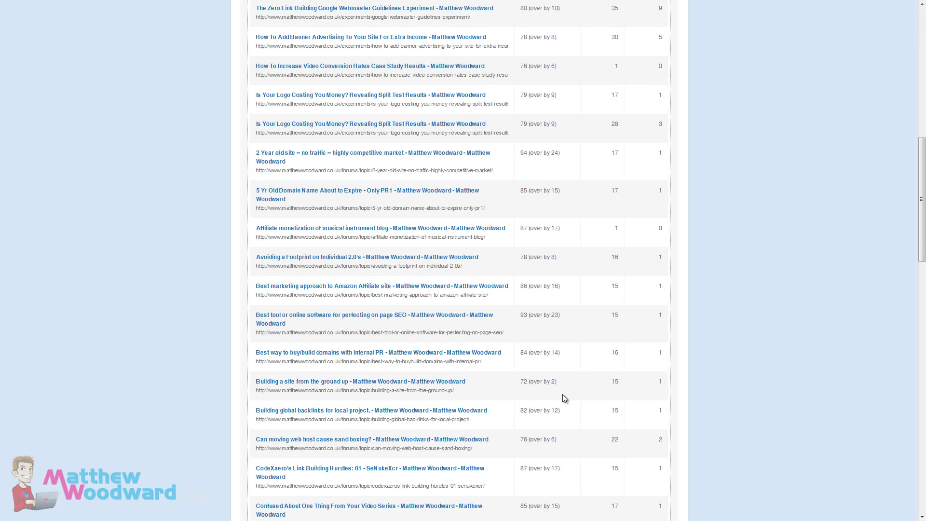
scroll(545, 381, up, 6)
scroll(546, 374, up, 12)
scroll(453, 328, down, 4)
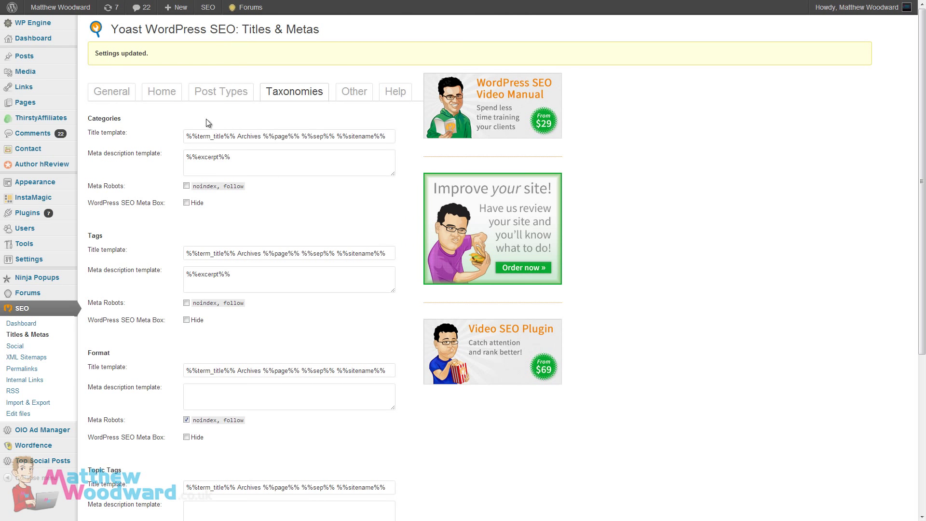
- On Post Types, delete everything after %%title%% in the Posts and Pages title templates
click(231, 96)
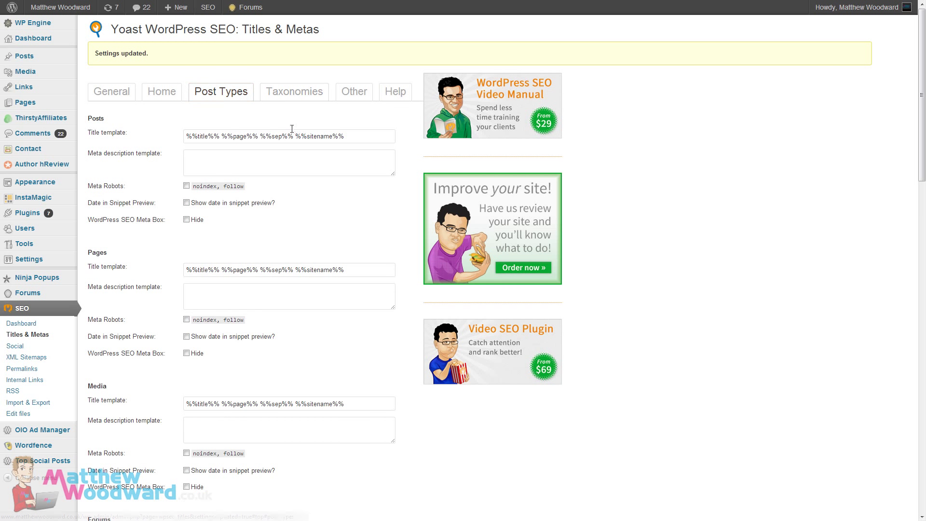
drag(296, 135, 396, 129)
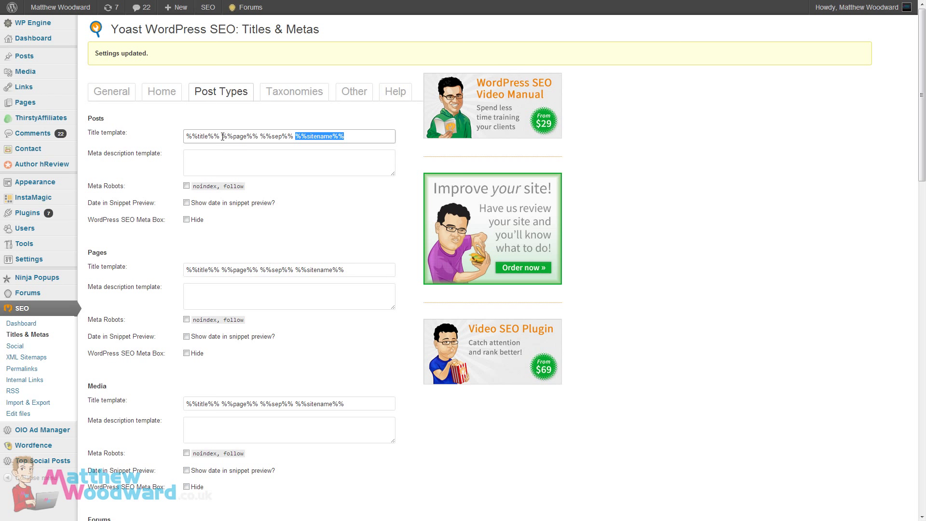
drag(221, 136, 347, 136)
key(BackSpace)
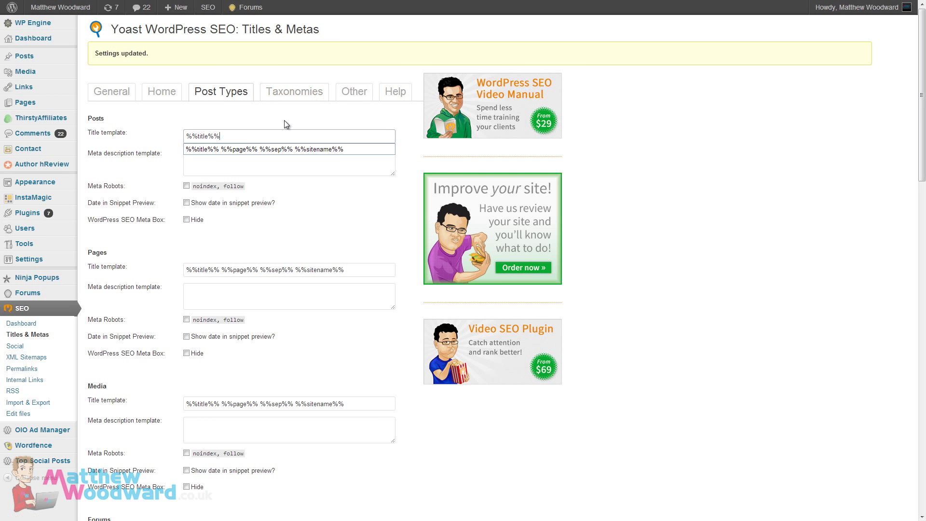
drag(220, 269, 345, 270)
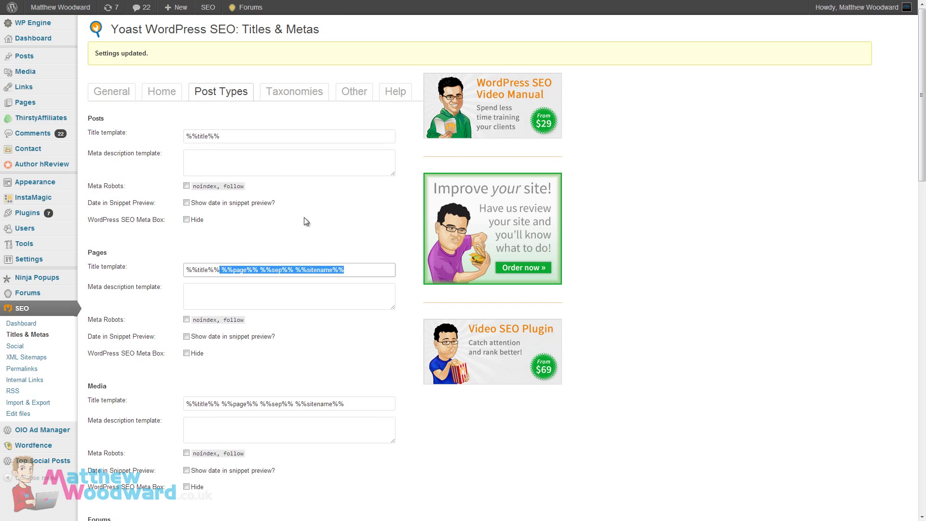
key(BackSpace)
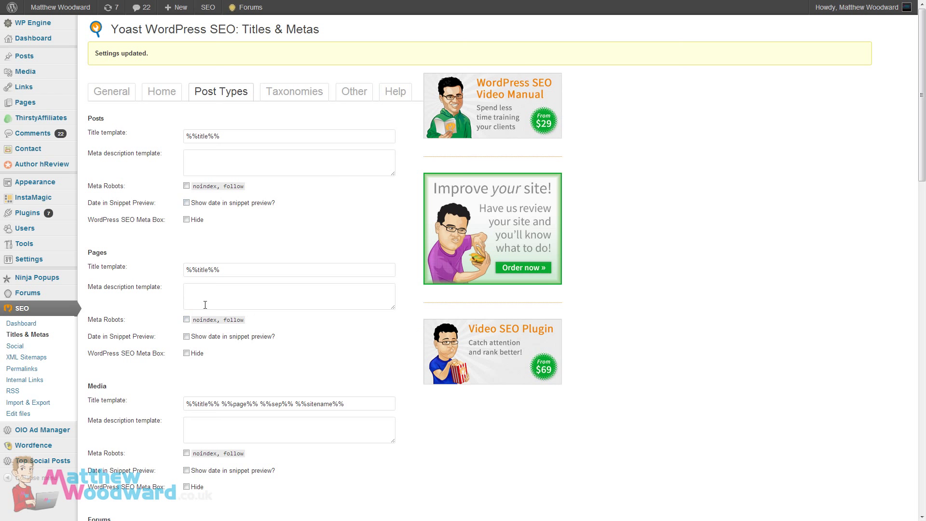
scroll(155, 285, down, 15)
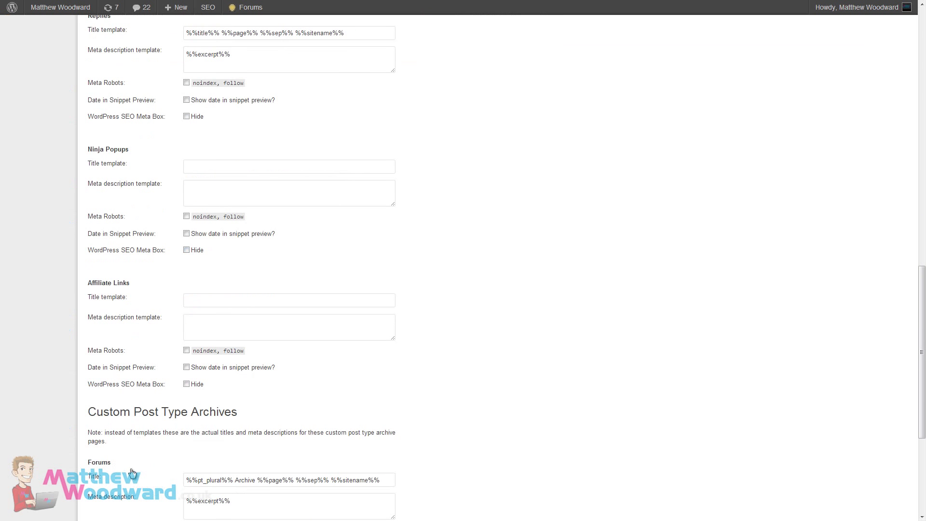
scroll(133, 473, down, 5)
- Save the shortened Yoast title template settings
click(133, 467)
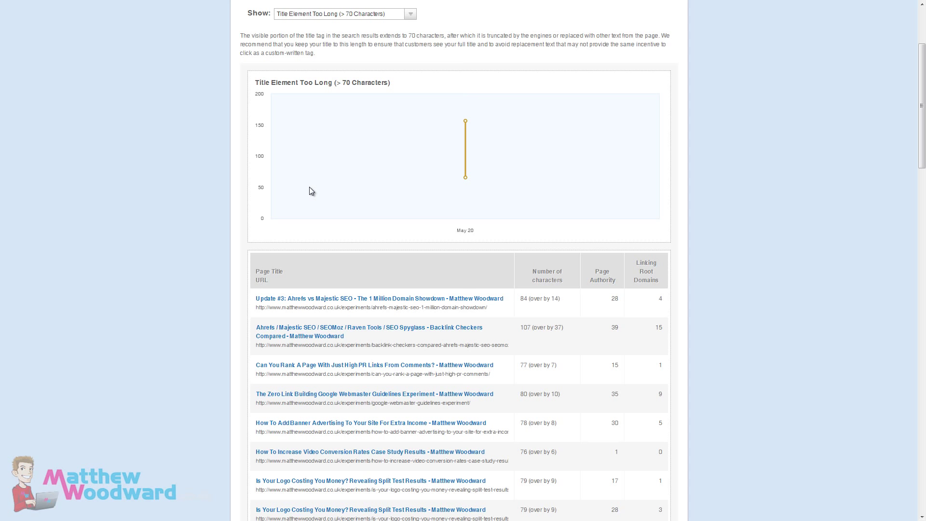
scroll(250, 268, up, 3)
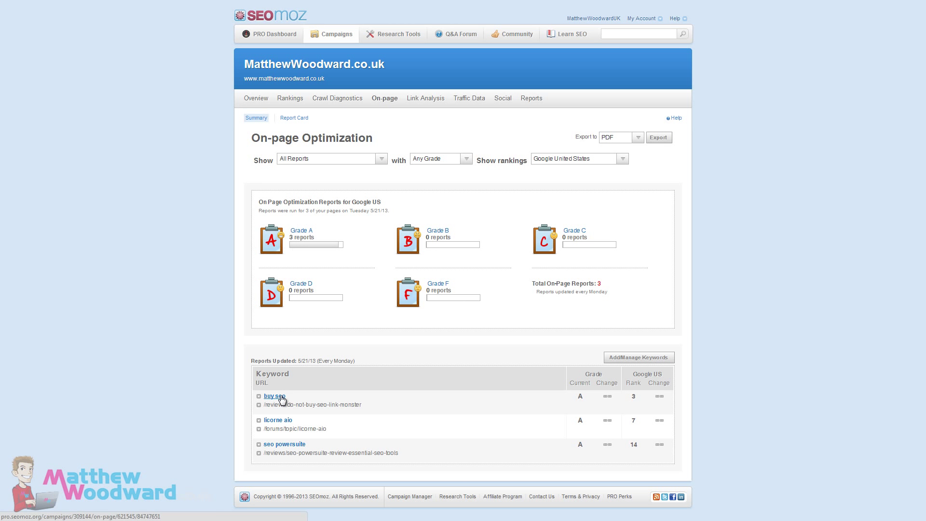
- Open the buy seo report card and expand Keyword Usage, Keyword Stuffing and Page Title Placement details
click(279, 397)
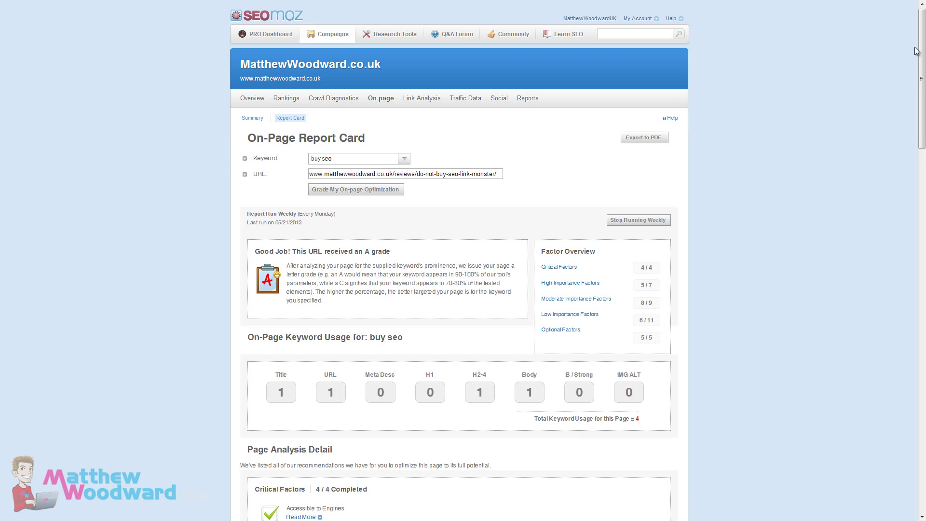
drag(919, 50, 904, 190)
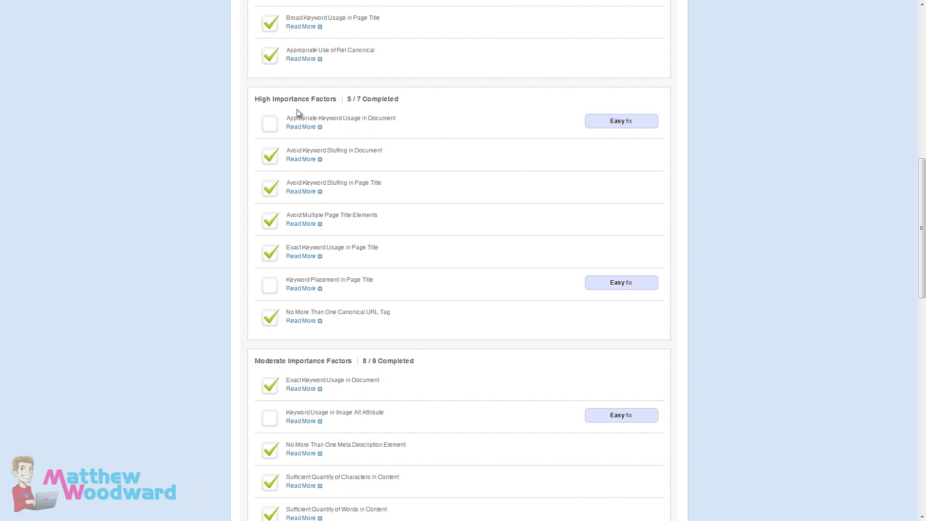
click(307, 128)
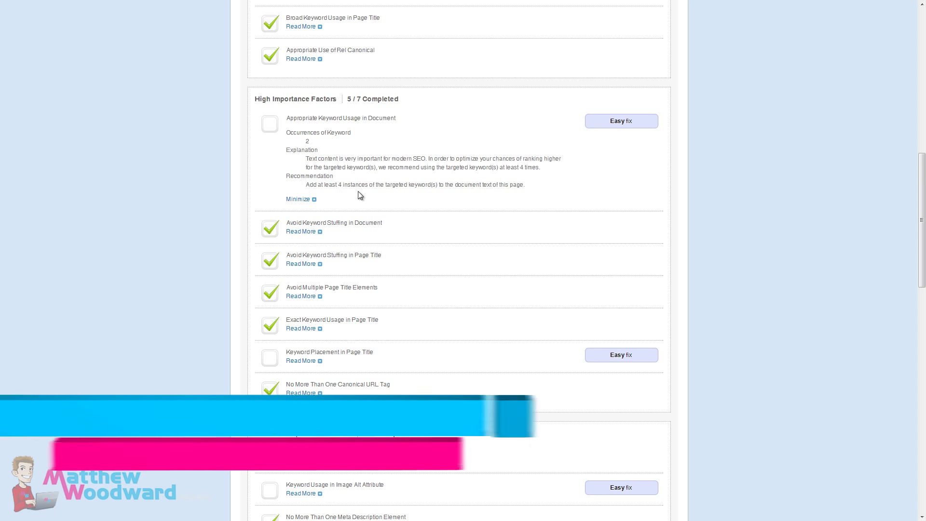
click(302, 232)
scroll(357, 236, down, 2)
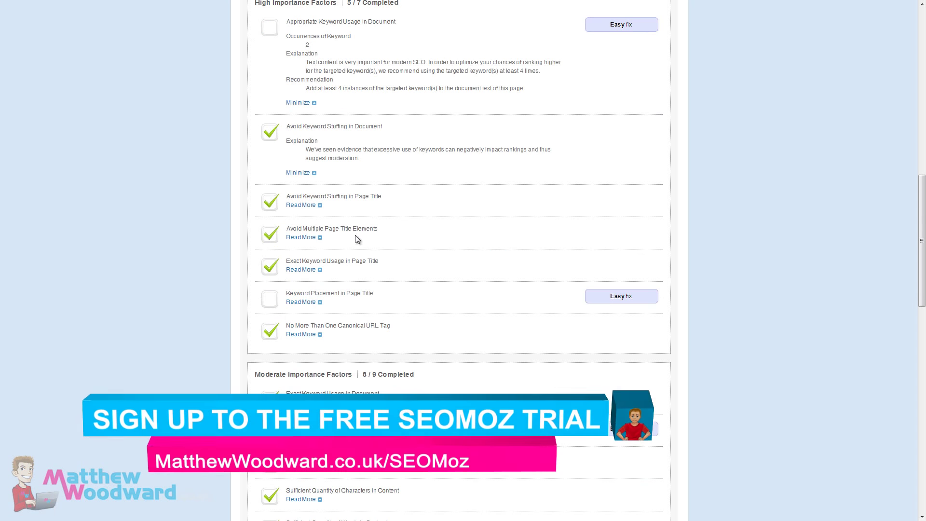
scroll(299, 193, down, 2)
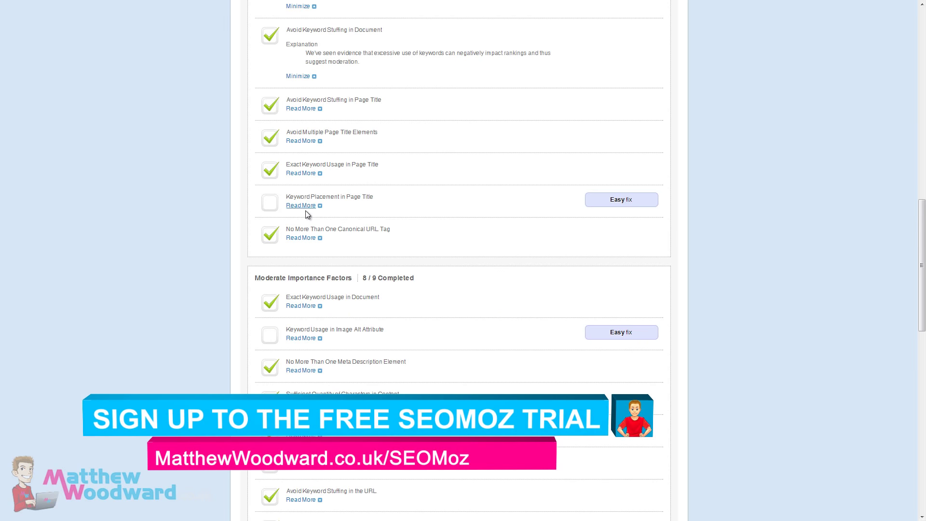
click(304, 206)
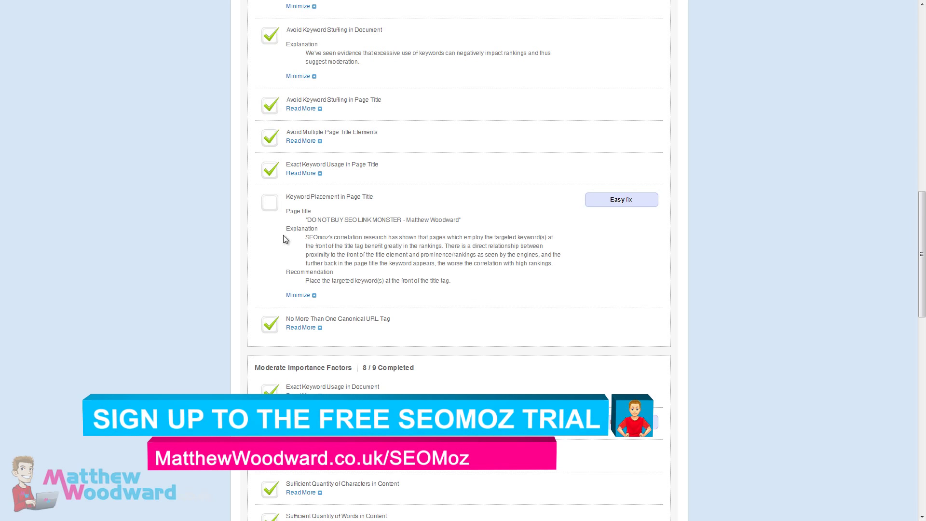
scroll(357, 271, down, 12)
scroll(428, 300, up, 15)
scroll(459, 309, up, 14)
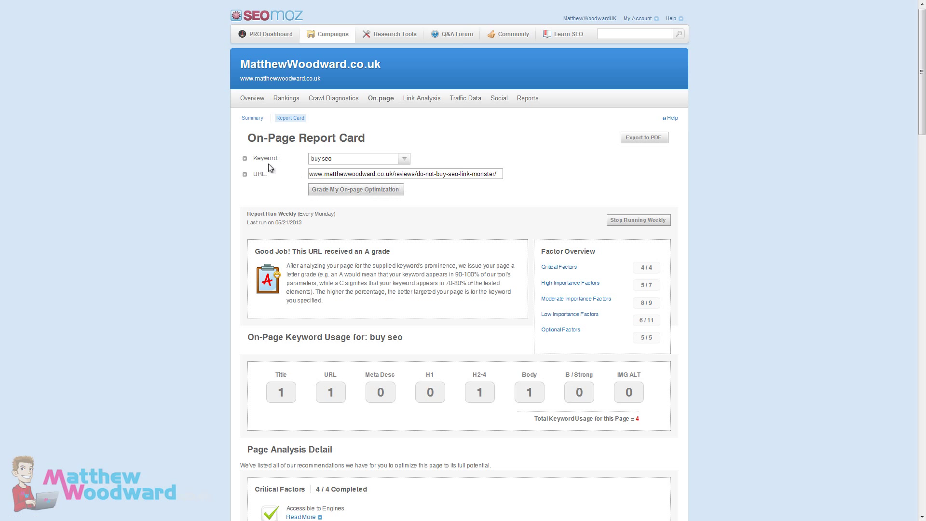
- Keep buy seo selected in the Keyword dropdown and re-grade the page's on-page optimization
click(376, 158)
drag(406, 184, 409, 158)
click(408, 157)
click(393, 193)
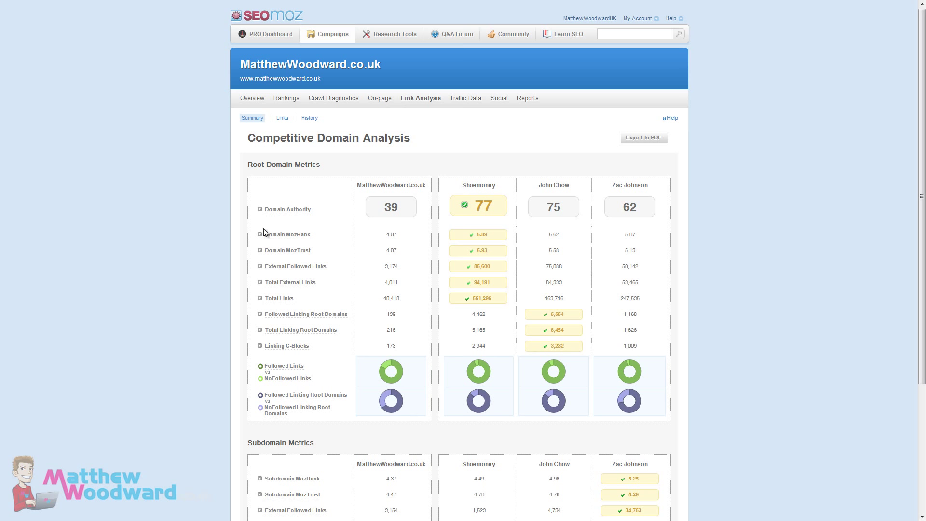
- Read the Domain MozRank help tooltip in the Root Domain Metrics
mouse_move(283, 233)
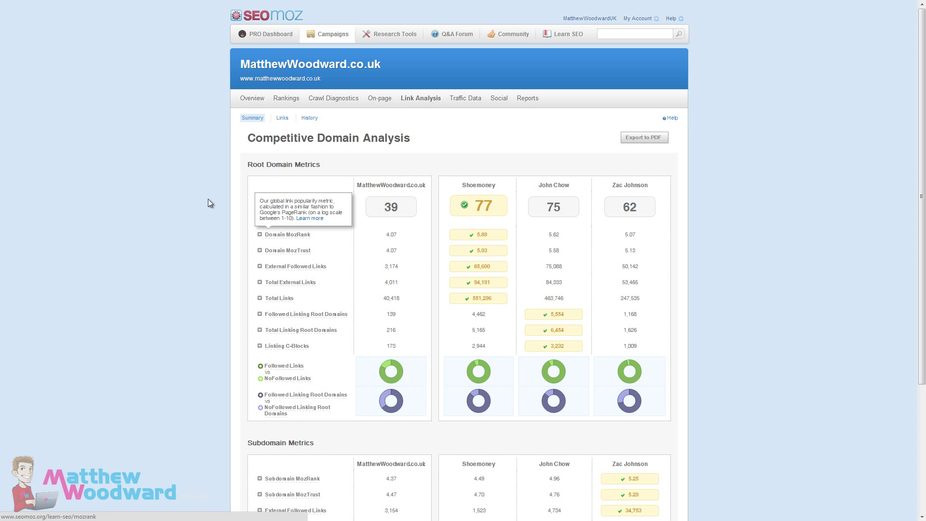
- Open the Competitive Link Comparison and pick out the seobook.com glossary URL in row 4
click(282, 118)
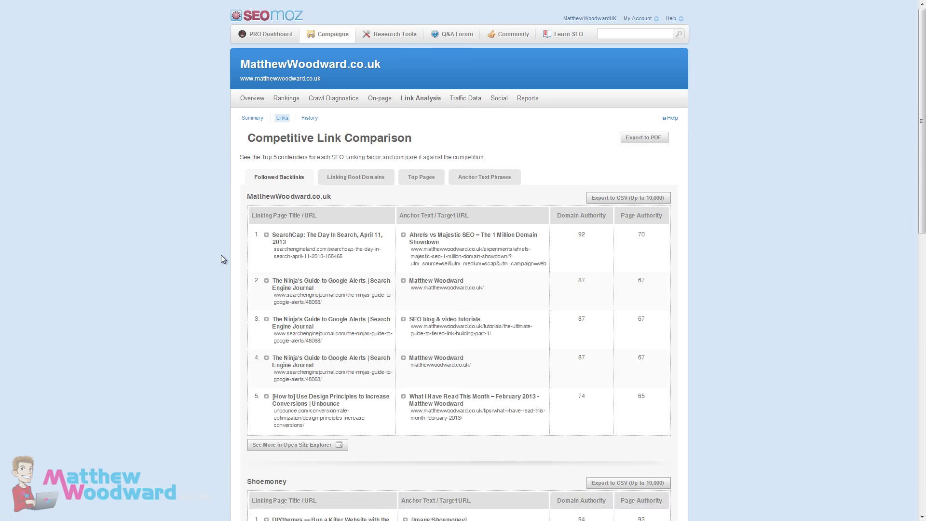
scroll(279, 366, down, 6)
scroll(290, 368, down, 3)
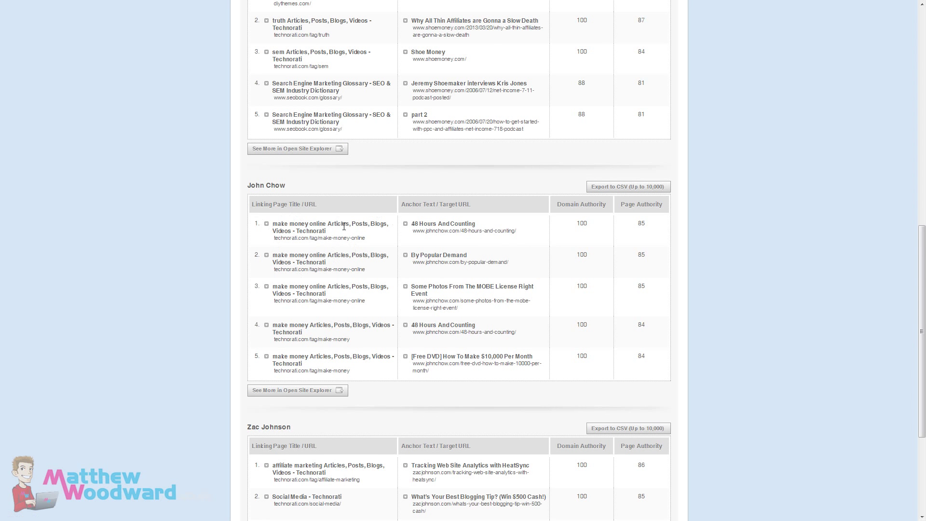
scroll(300, 298, down, 3)
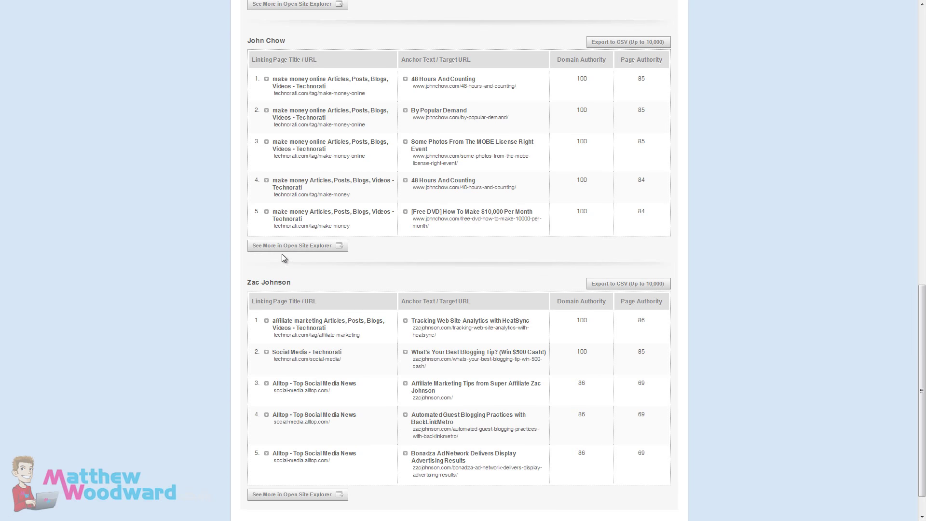
scroll(302, 311, up, 8)
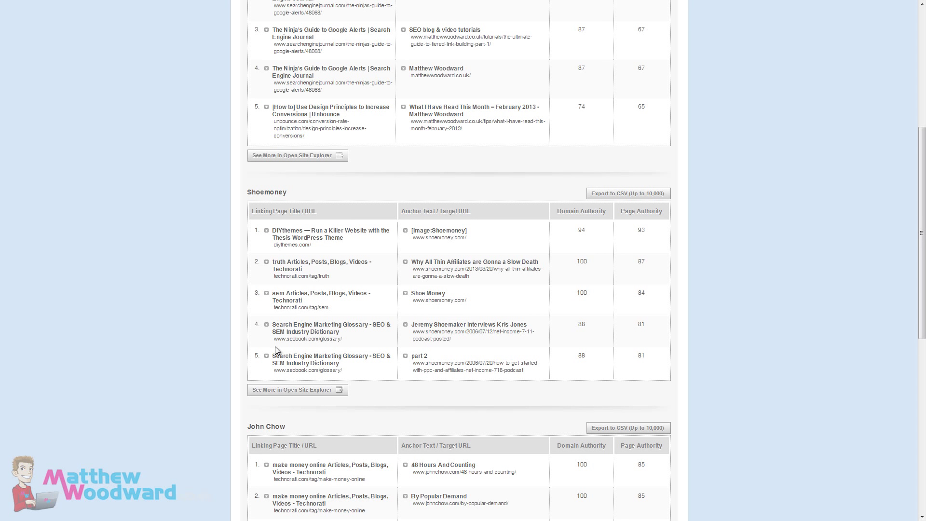
drag(274, 342, 370, 345)
click(353, 345)
drag(273, 339, 343, 339)
scroll(379, 322, up, 3)
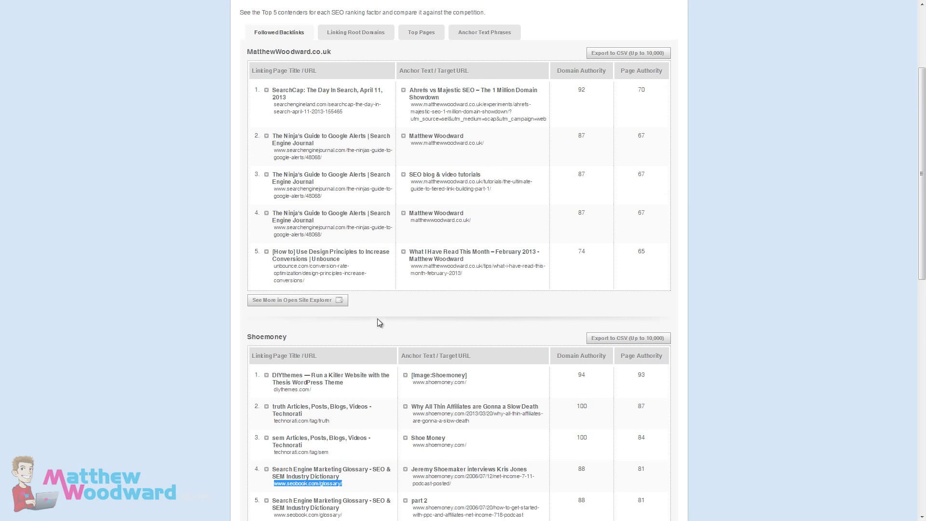
scroll(189, 316, up, 2)
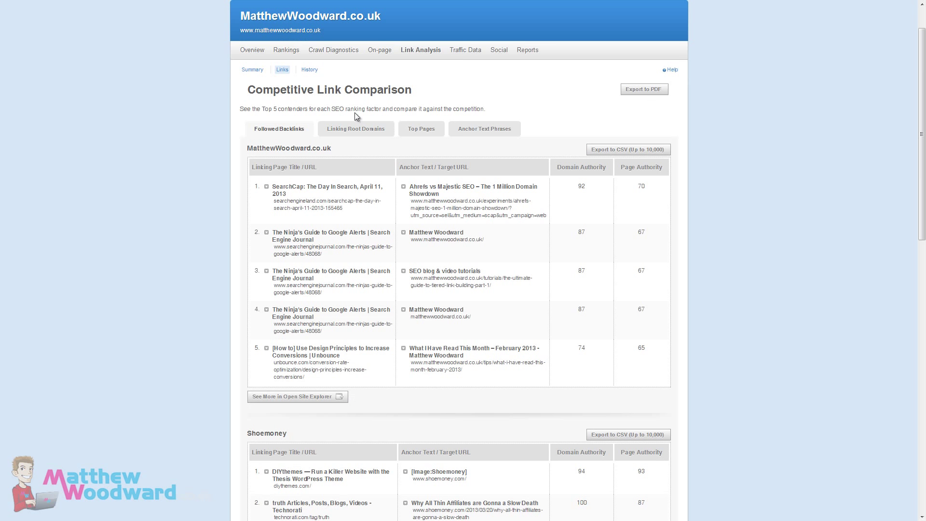
- Compare the competitors' top pages and top anchor text phrases
click(420, 130)
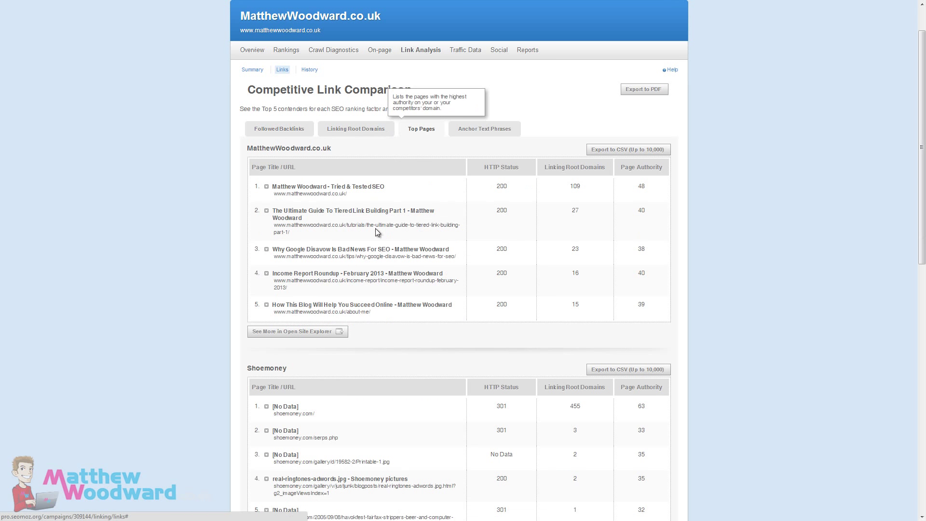
scroll(338, 389, down, 4)
scroll(352, 395, up, 5)
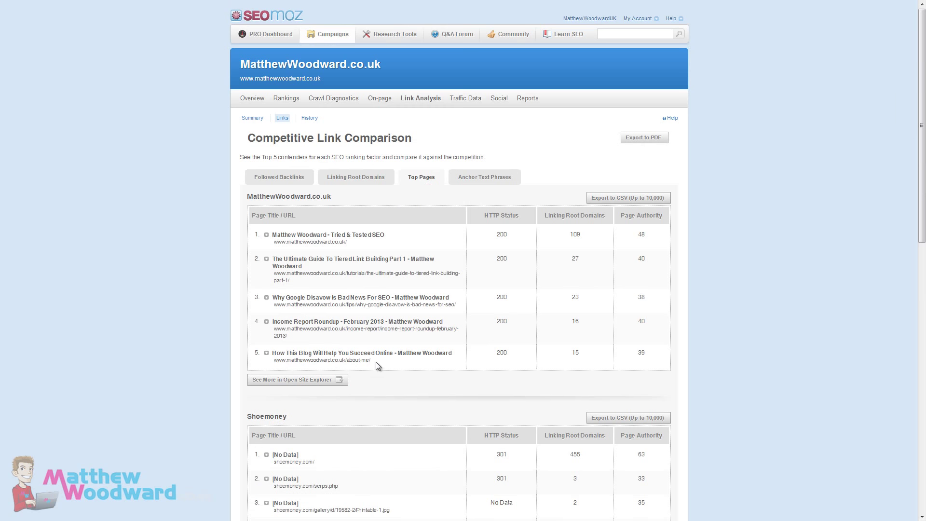
click(476, 178)
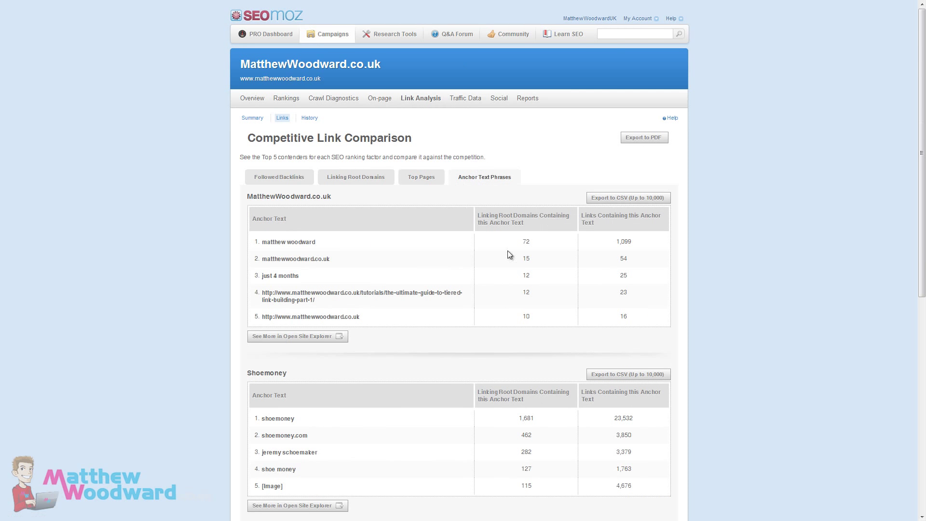
scroll(252, 288, down, 1)
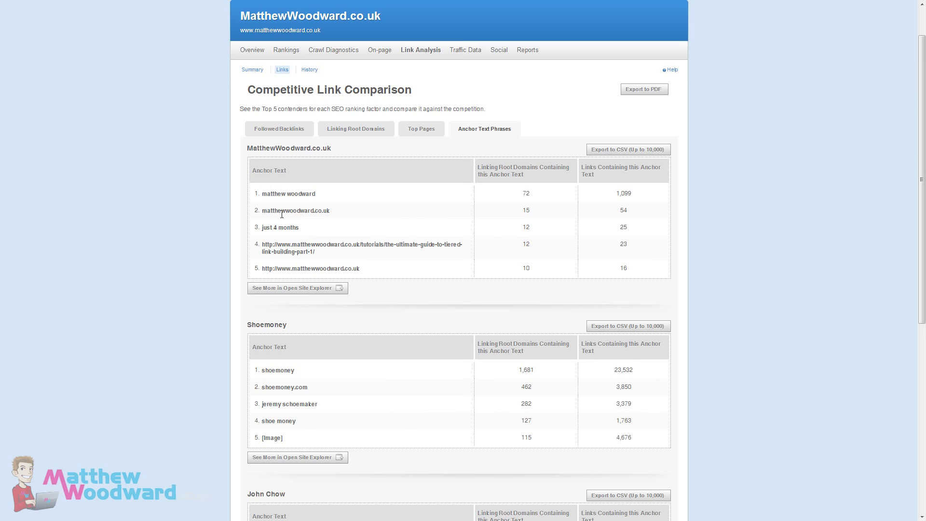
scroll(218, 302, down, 3)
scroll(229, 287, down, 4)
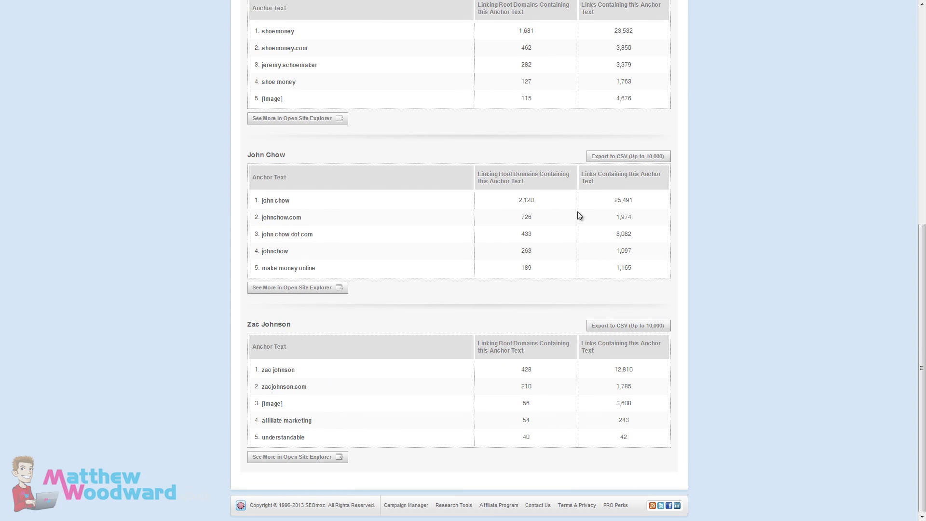
scroll(264, 231, up, 2)
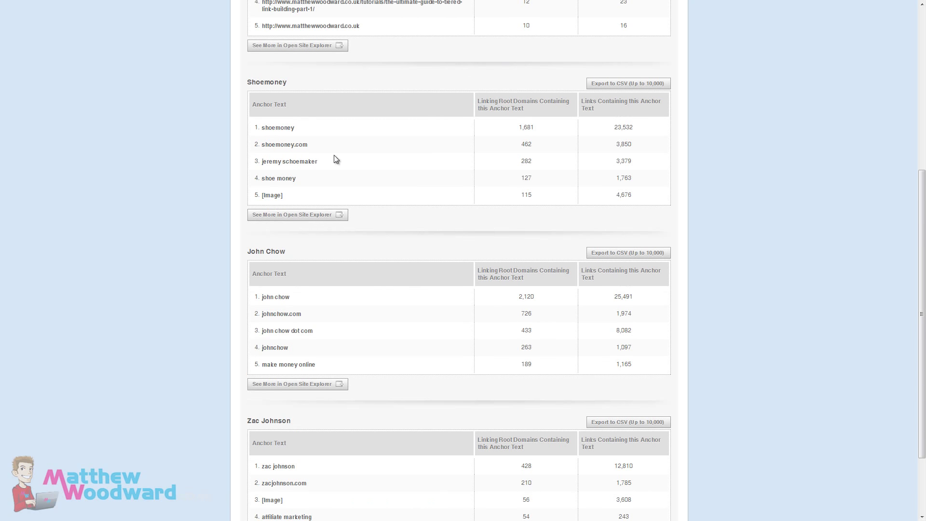
scroll(276, 299, down, 2)
scroll(265, 368, up, 8)
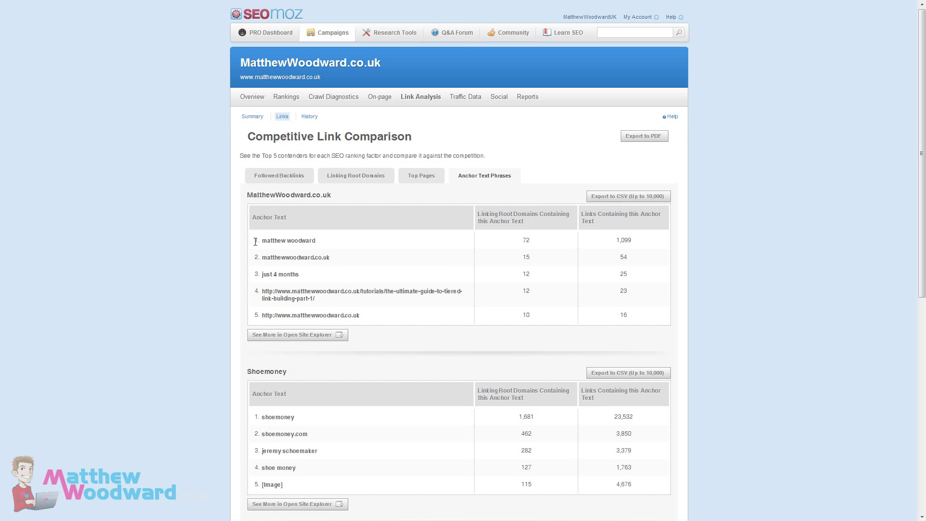
- Review each competitor's top followed backlinks and open John Chow's in Open Site Explorer
click(301, 180)
scroll(270, 251, down, 3)
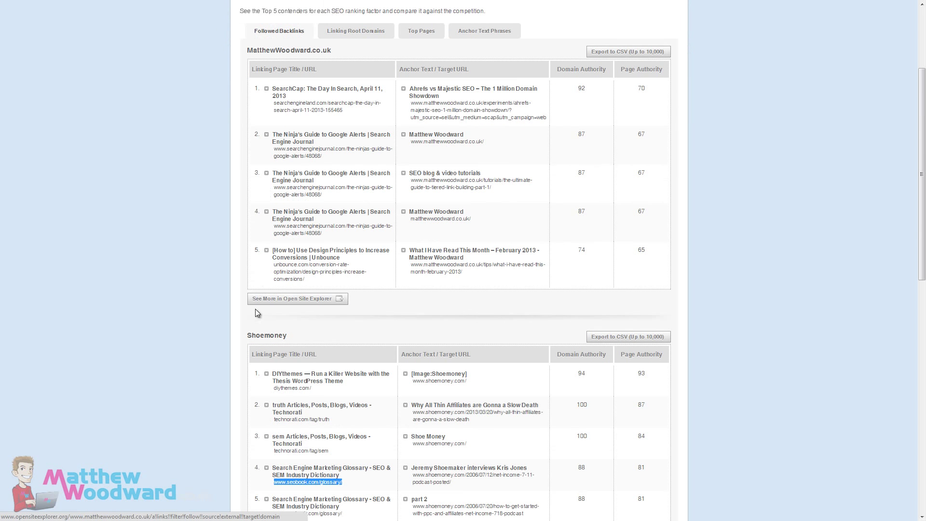
scroll(256, 310, down, 4)
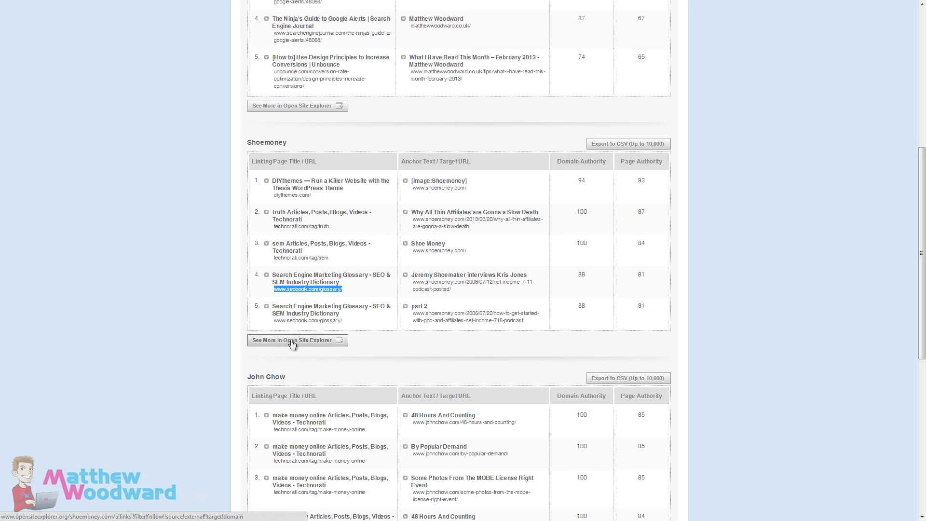
scroll(288, 369, down, 4)
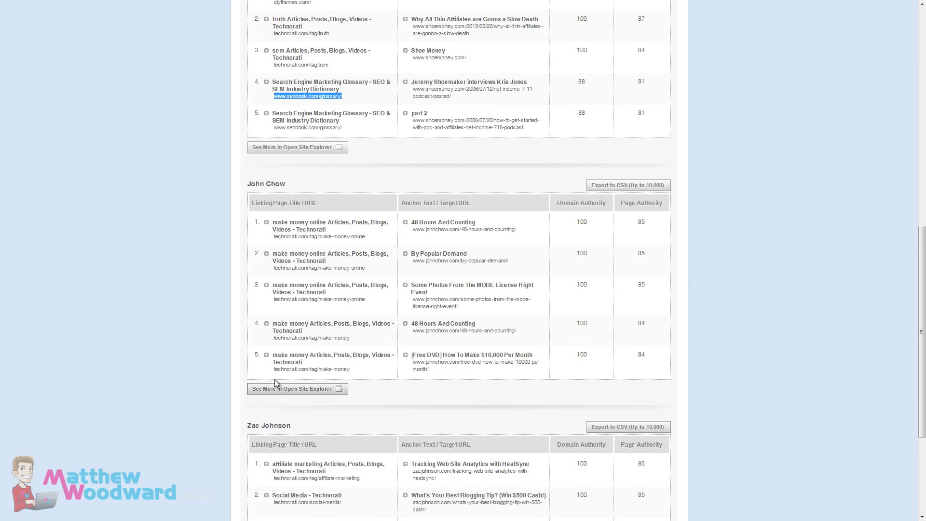
click(296, 390)
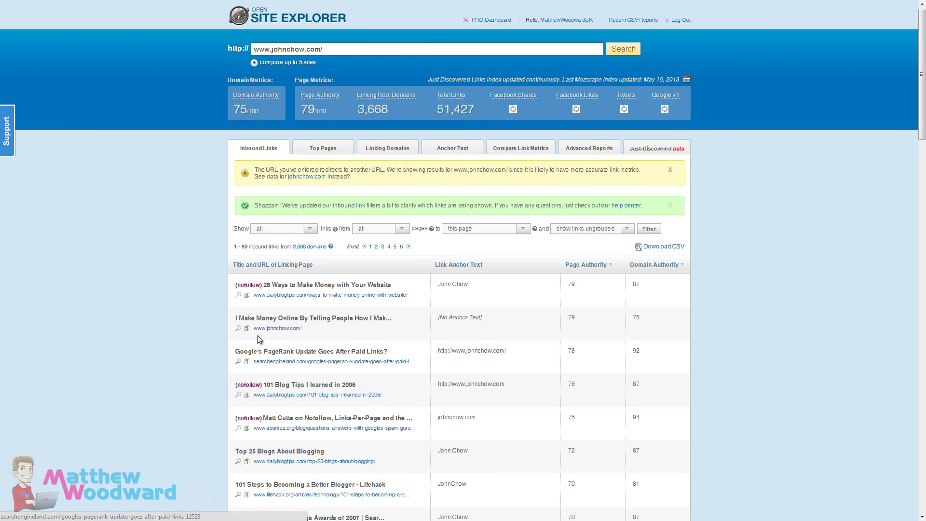
- Scroll johnchow.com's inbound links, then view its most used anchor text terms
scroll(221, 305, down, 2)
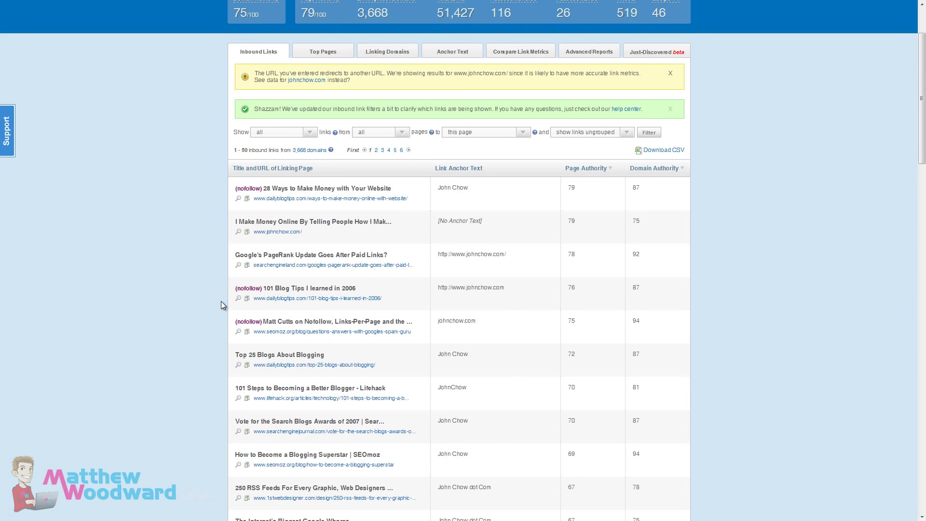
scroll(227, 281, down, 12)
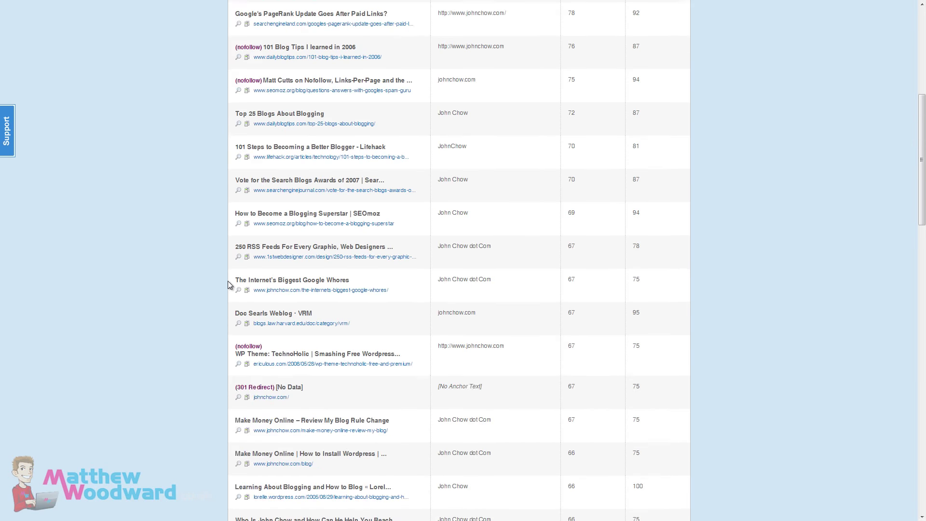
scroll(228, 281, up, 15)
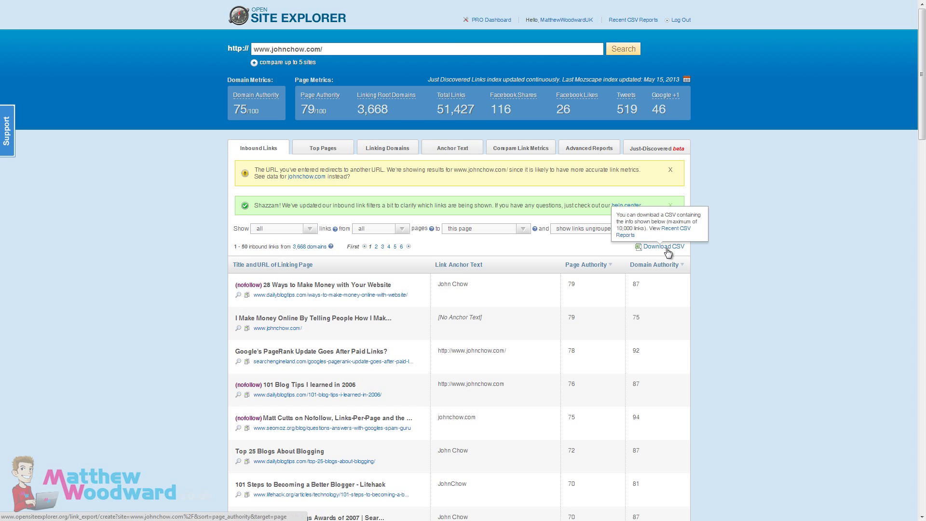
click(453, 149)
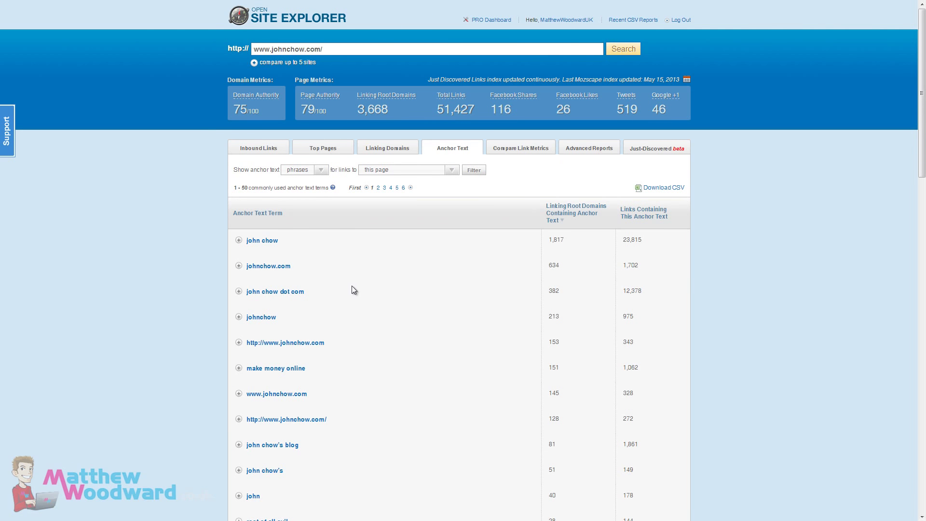
scroll(346, 332, down, 3)
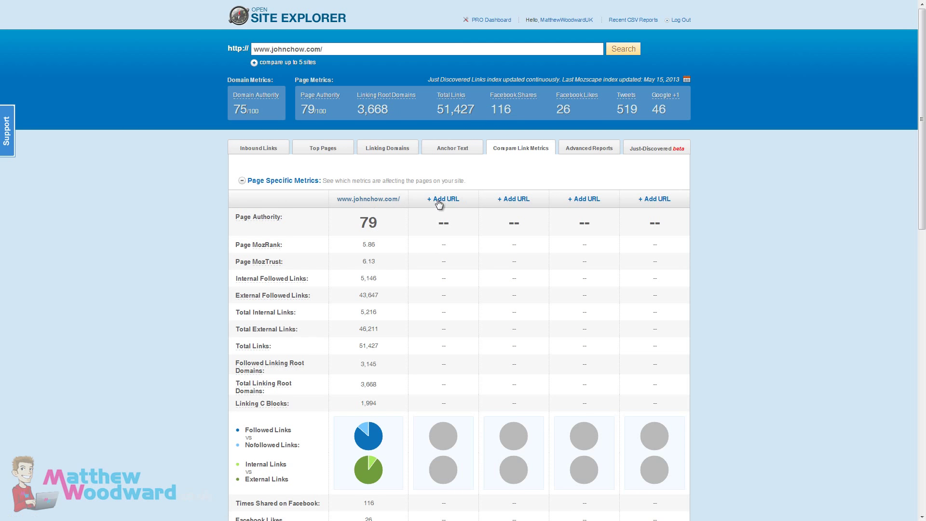
- Look over the Advanced Reports CSV filters for johnchow.com
click(601, 153)
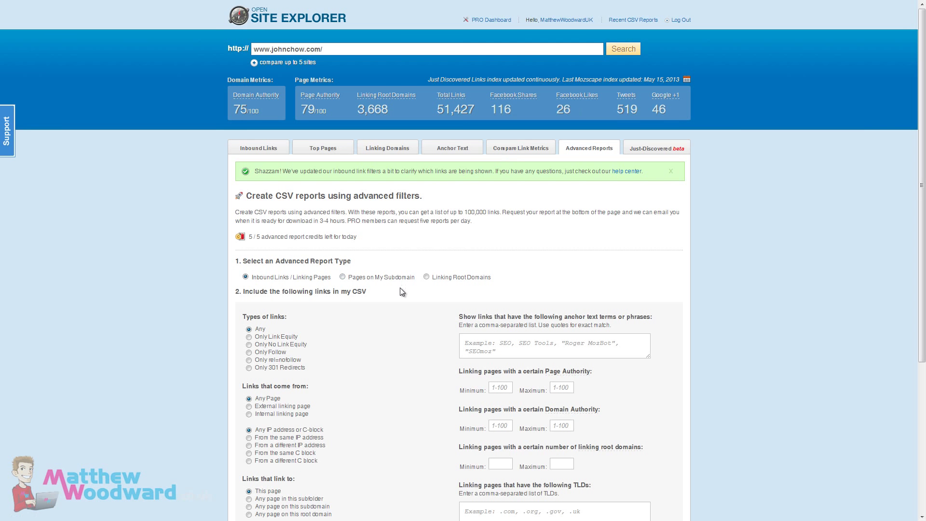
scroll(386, 320, down, 4)
scroll(386, 314, up, 4)
- Browse the just-discovered links to johnchow.com, then return to the Inbound Links list
click(642, 148)
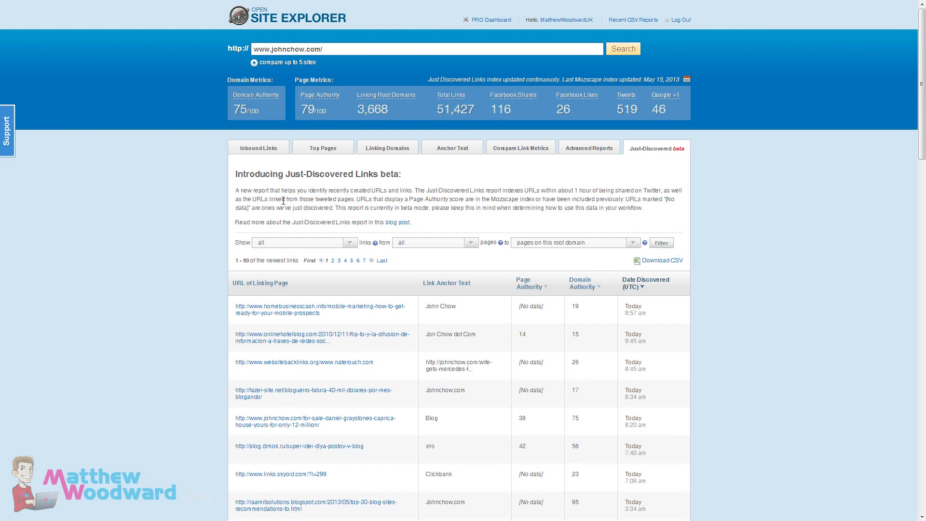
scroll(188, 248, down, 2)
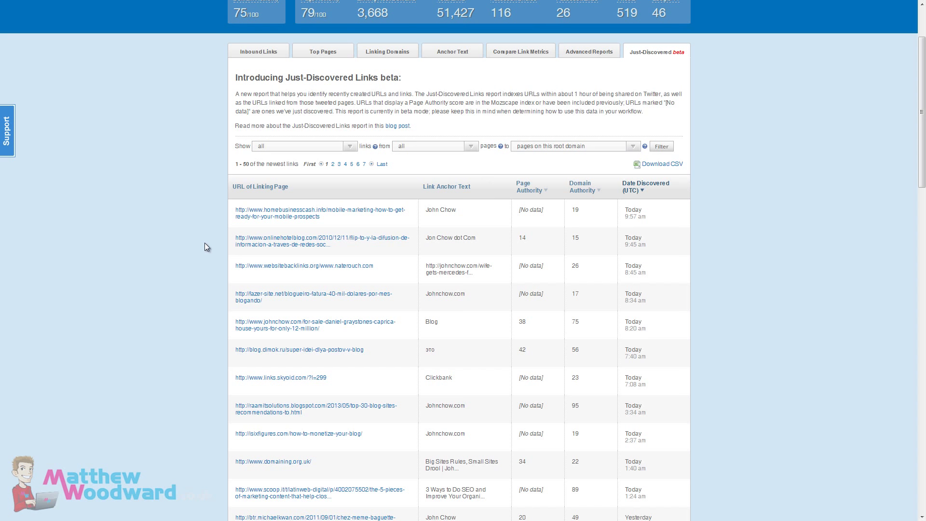
scroll(205, 244, down, 3)
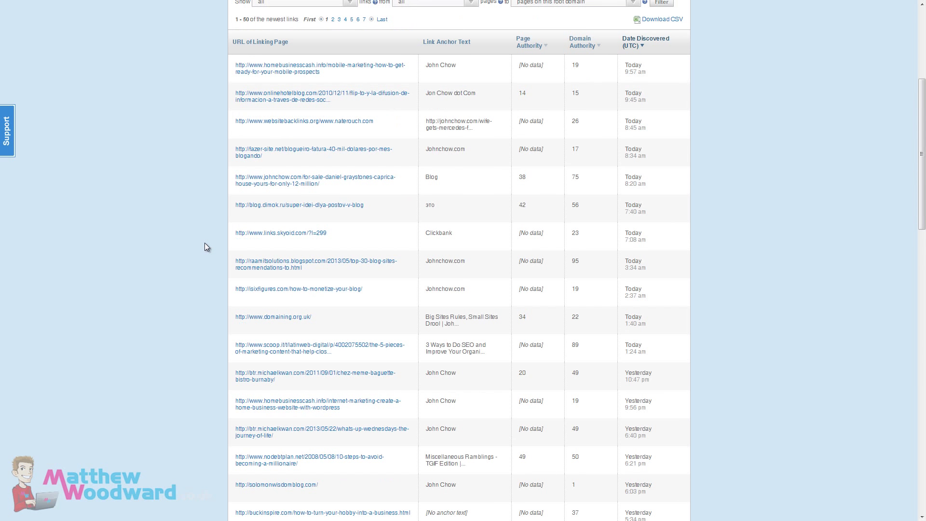
scroll(204, 242, down, 7)
scroll(203, 278, up, 12)
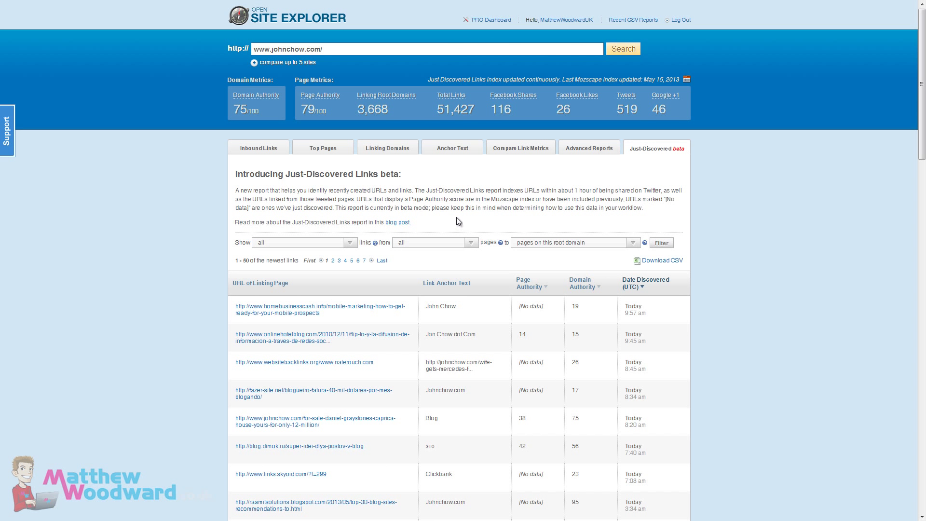
click(256, 149)
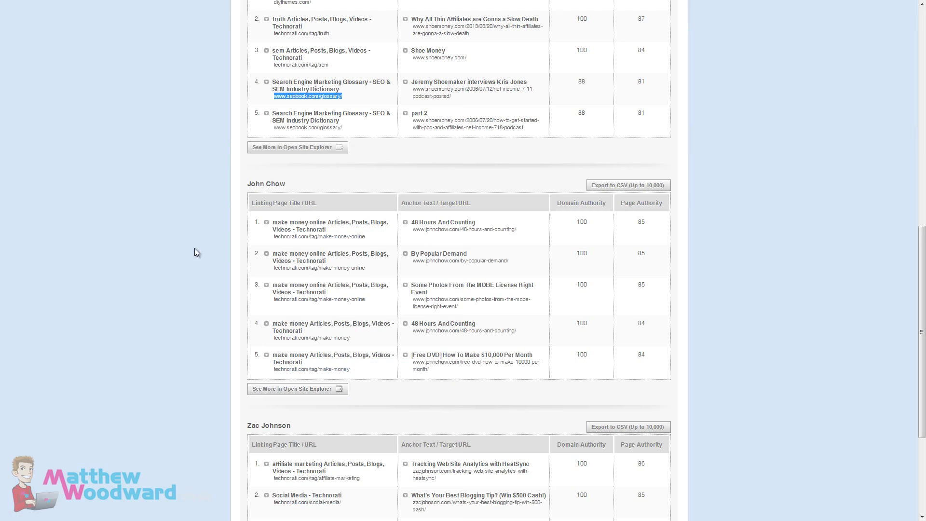
scroll(195, 248, up, 15)
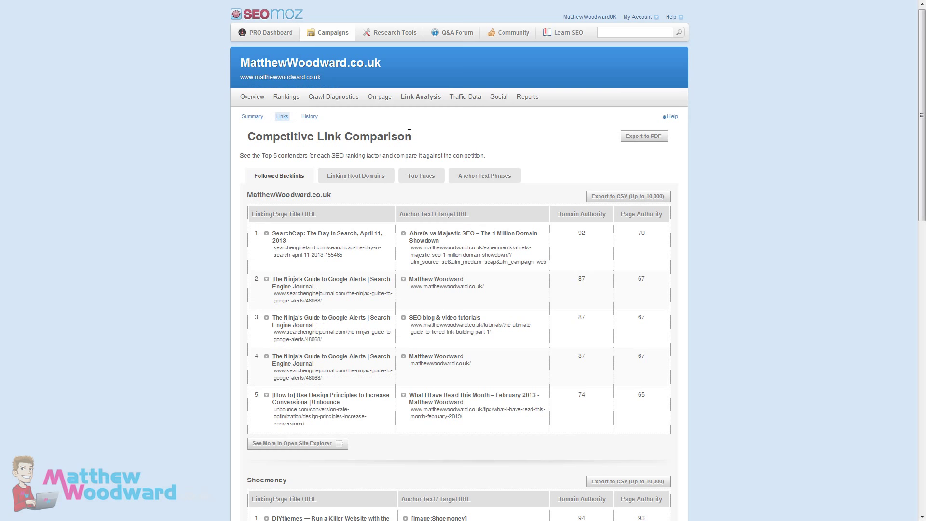
- Open the Link Analysis Summary and scroll through the competitive domain metrics
click(253, 117)
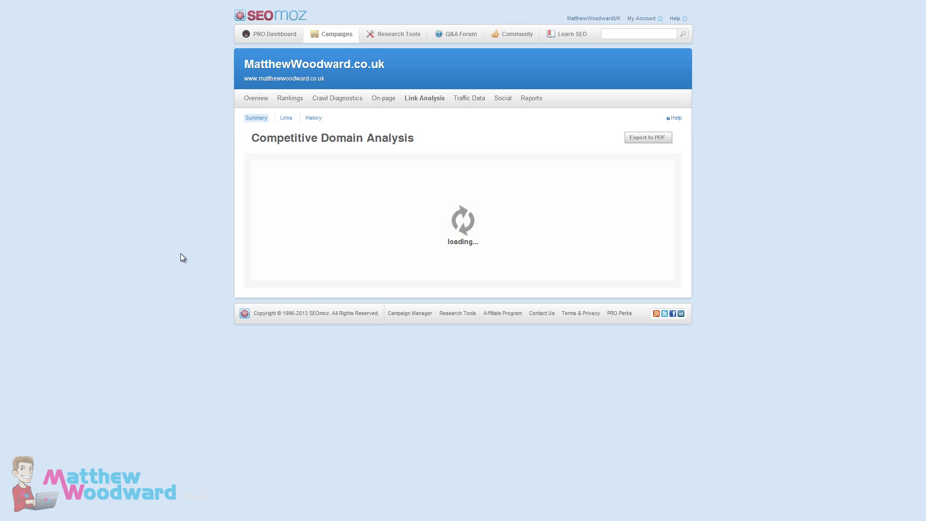
scroll(158, 302, down, 3)
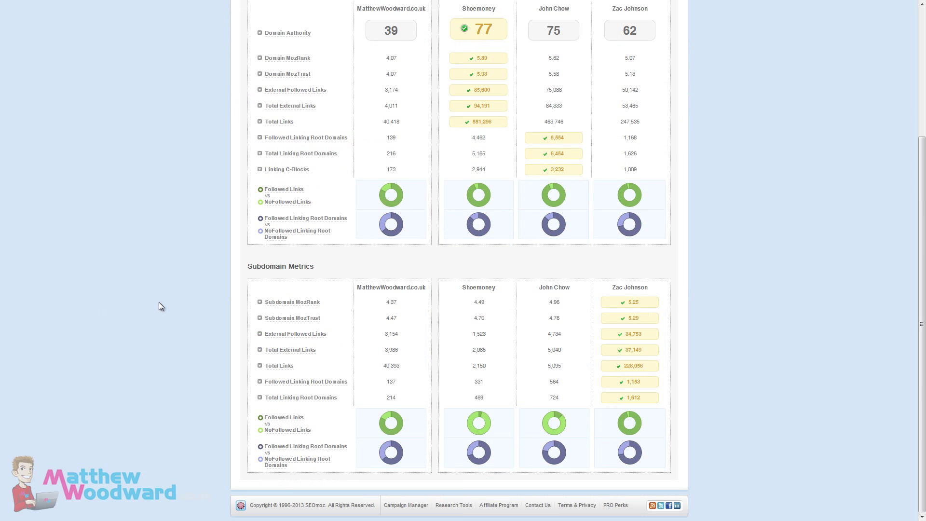
scroll(158, 303, up, 3)
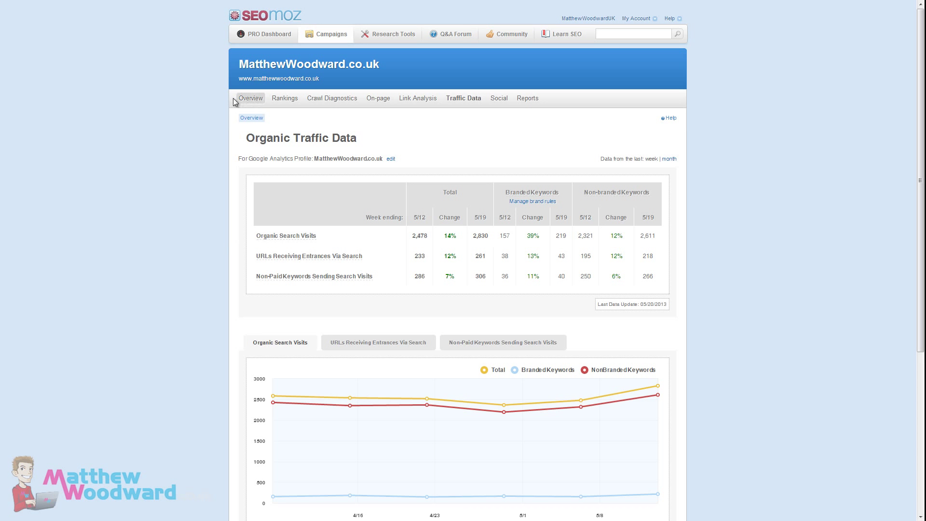
scroll(215, 214, down, 4)
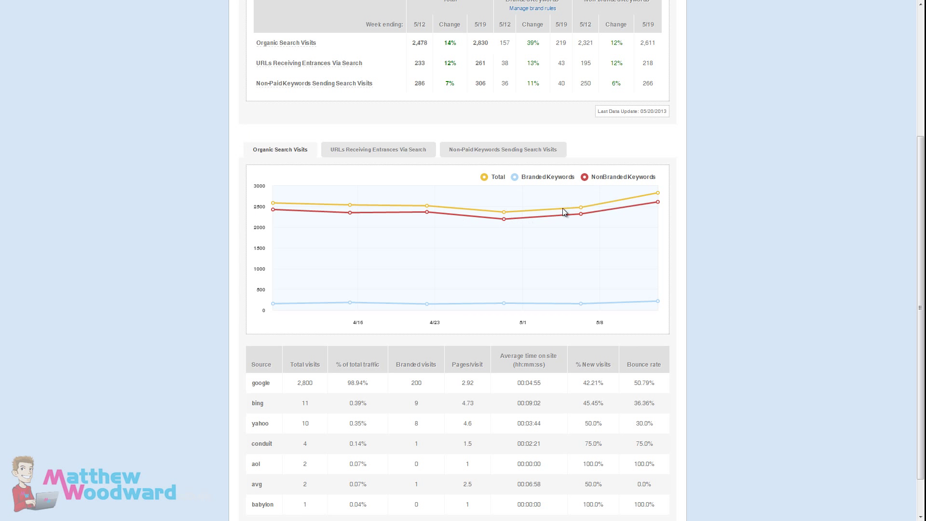
mouse_move(660, 194)
scroll(225, 305, down, 2)
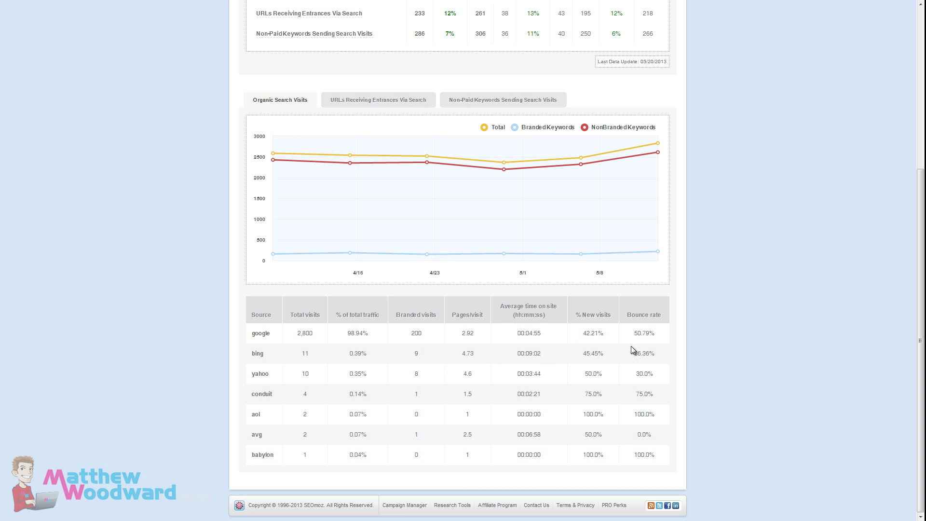
drag(253, 355, 663, 356)
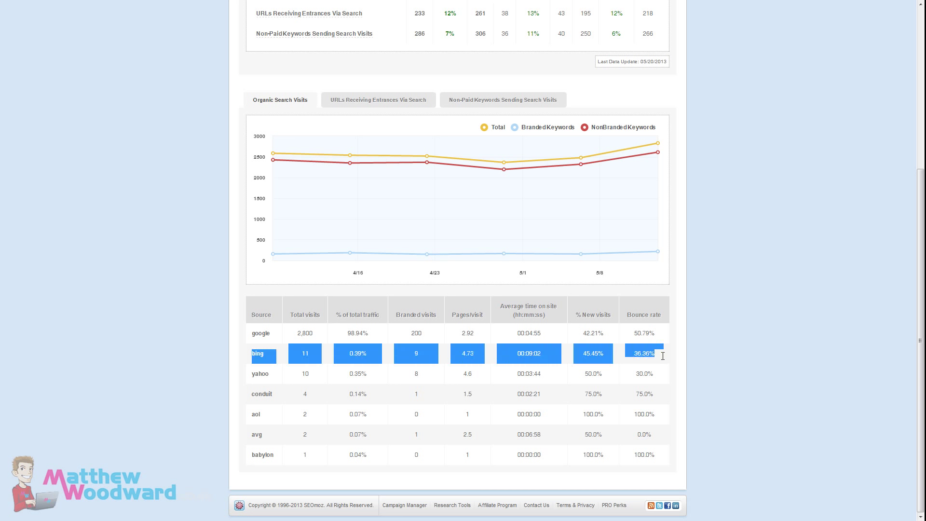
click(276, 352)
scroll(260, 311, up, 4)
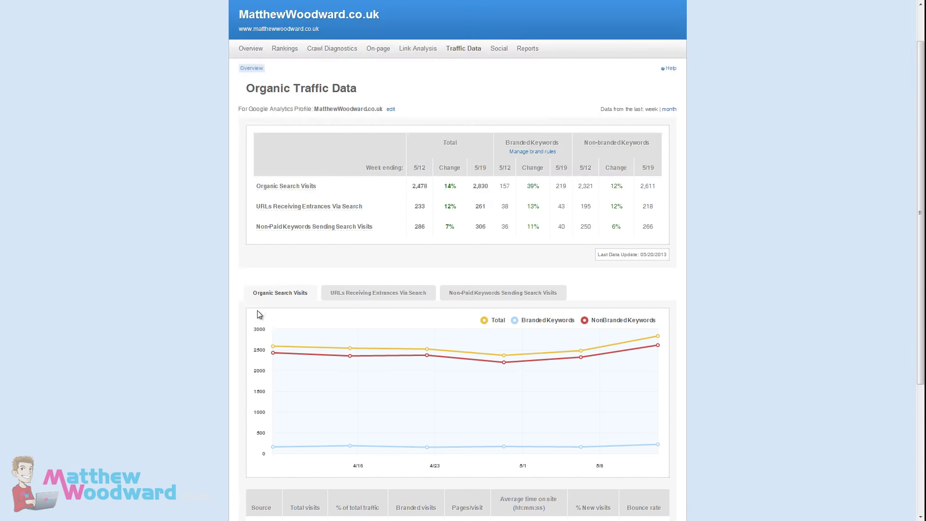
- Review the URLs Receiving Entrances Via Search table, highlighting the licorne-aio review landing page
click(403, 294)
scroll(182, 271, down, 5)
scroll(170, 220, down, 2)
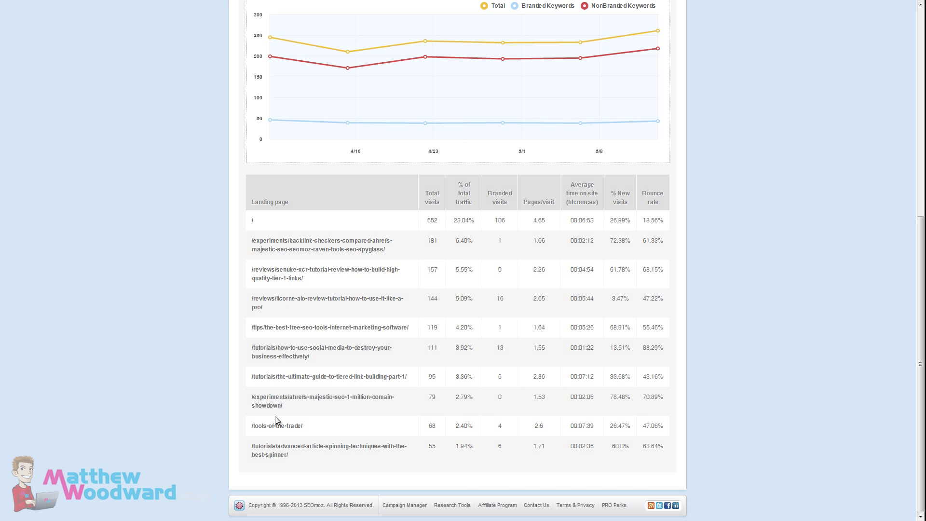
drag(251, 298, 275, 309)
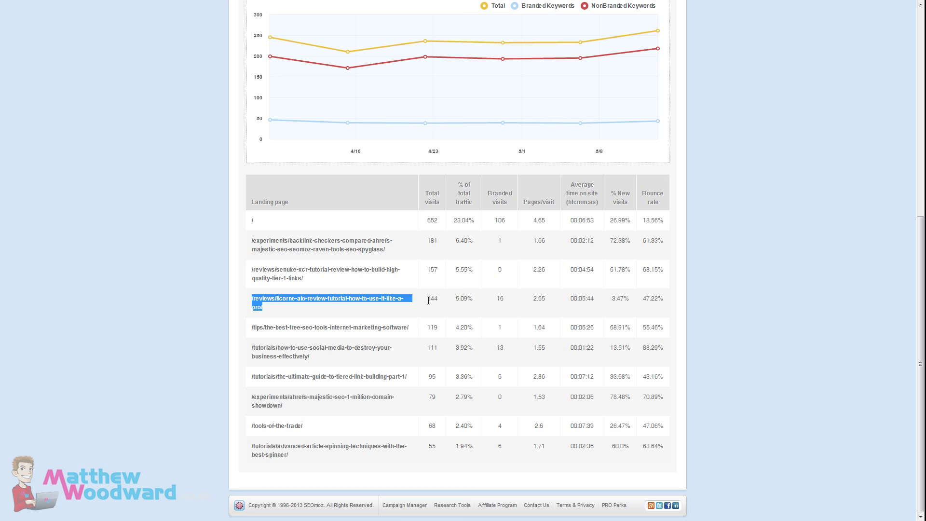
drag(428, 301, 586, 304)
click(532, 314)
scroll(532, 314, up, 5)
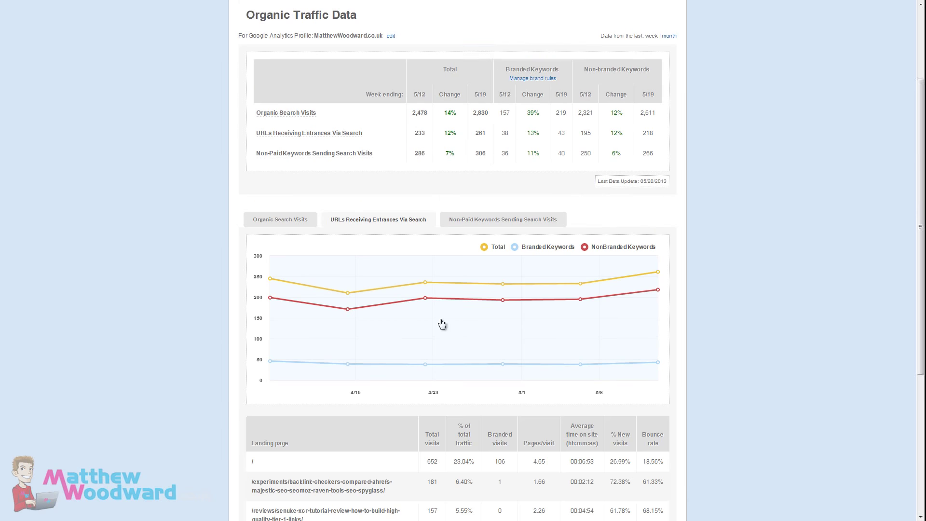
scroll(447, 324, up, 3)
- Chart non-paid keywords sending search visits, then return to the Organic Search Visits chart
click(454, 341)
scroll(435, 333, down, 3)
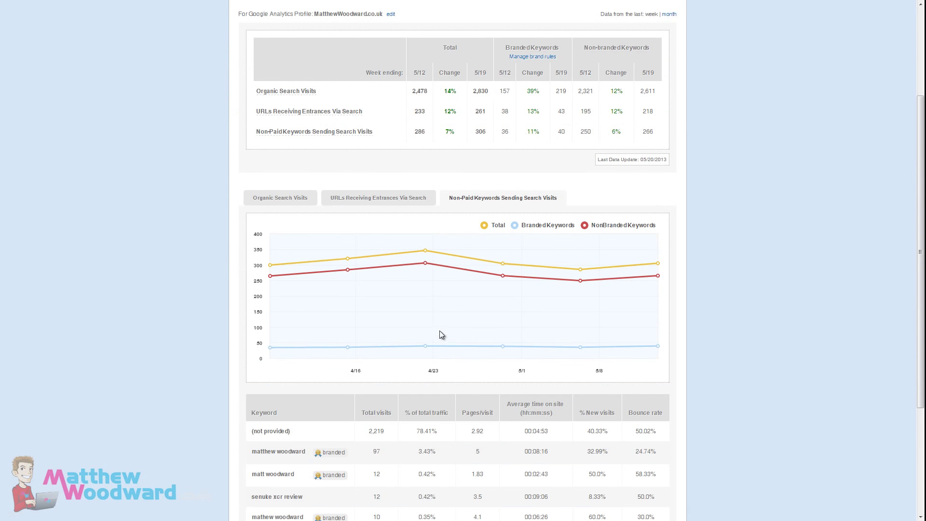
scroll(436, 332, down, 3)
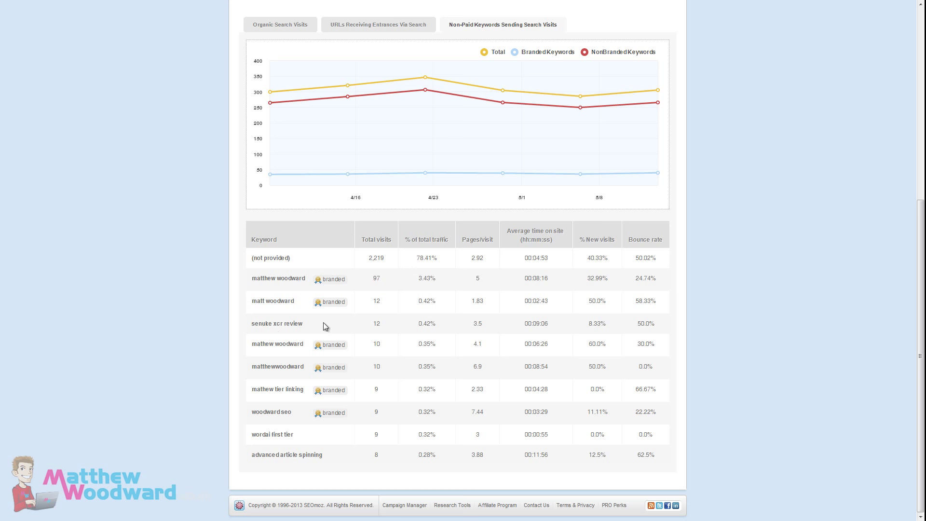
scroll(294, 344, up, 5)
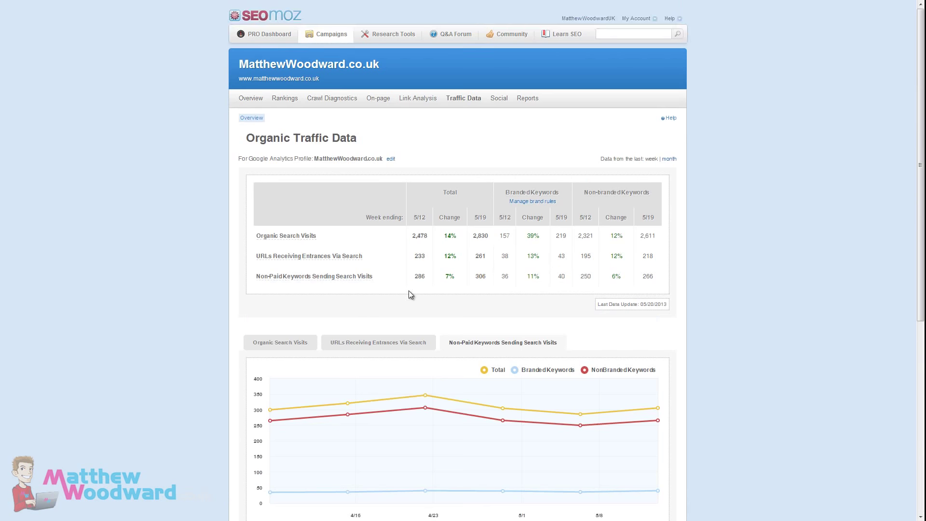
click(295, 346)
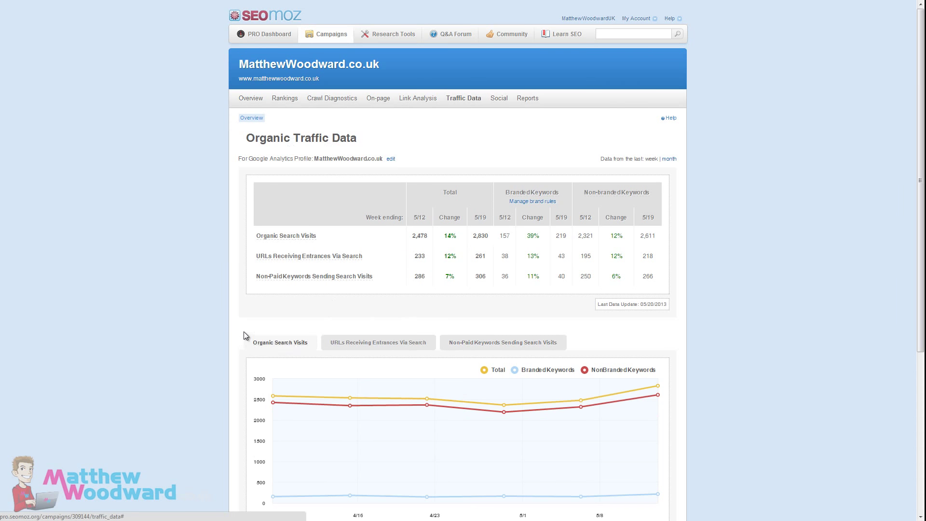
scroll(241, 340, down, 3)
scroll(246, 261, down, 2)
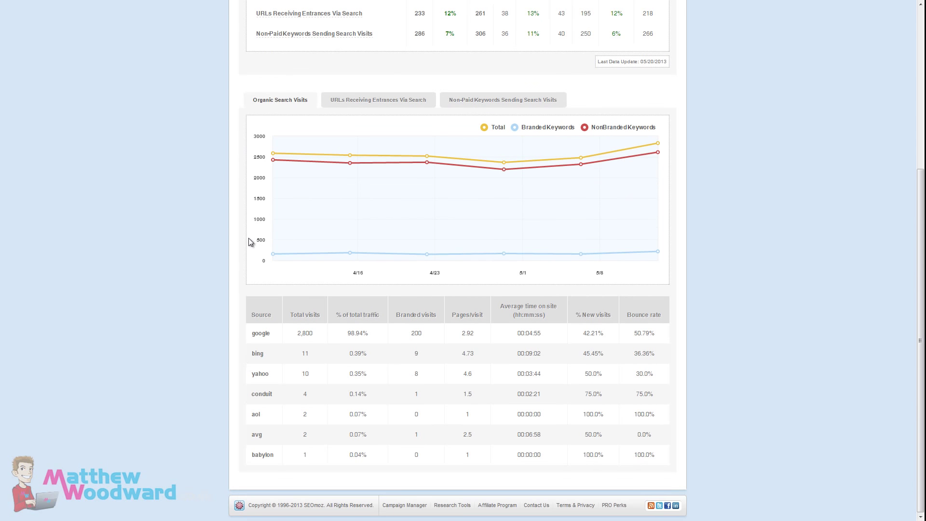
scroll(367, 231, up, 4)
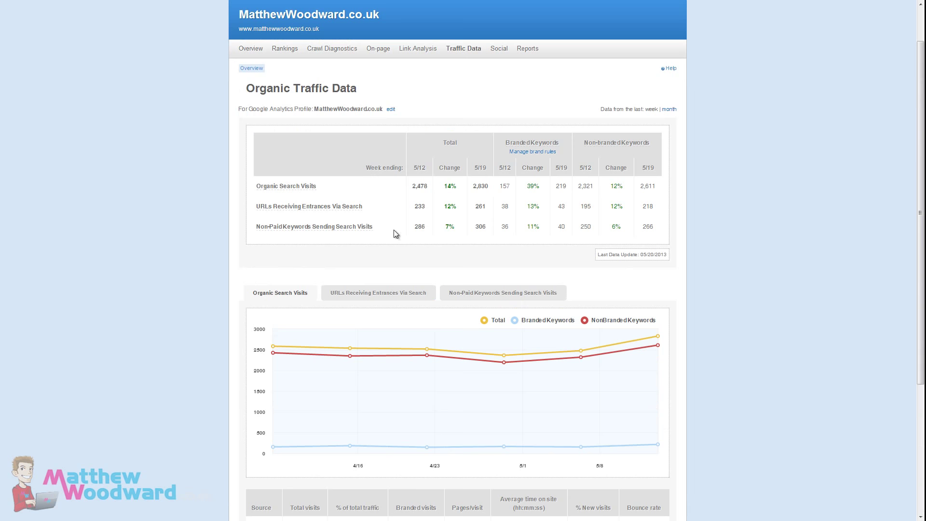
scroll(393, 229, up, 1)
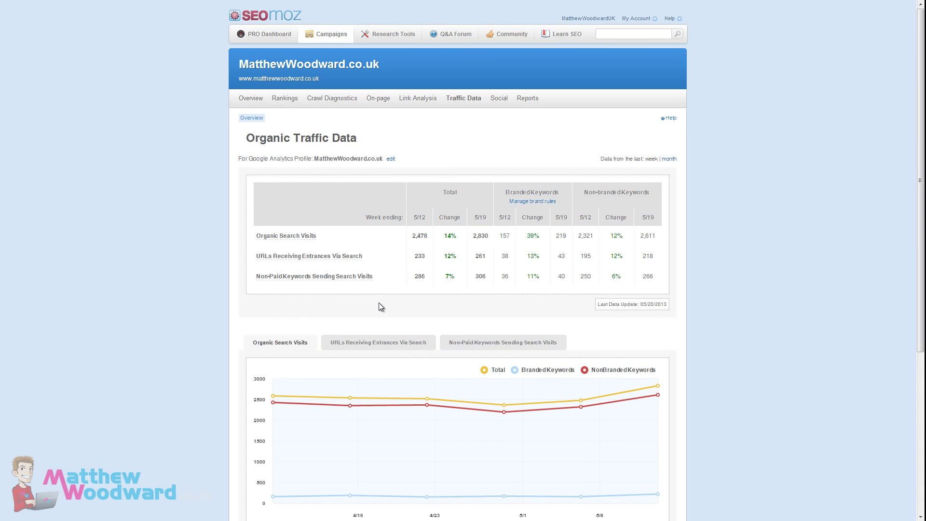
- Show the organic traffic data by month and review the chart and source table
click(672, 159)
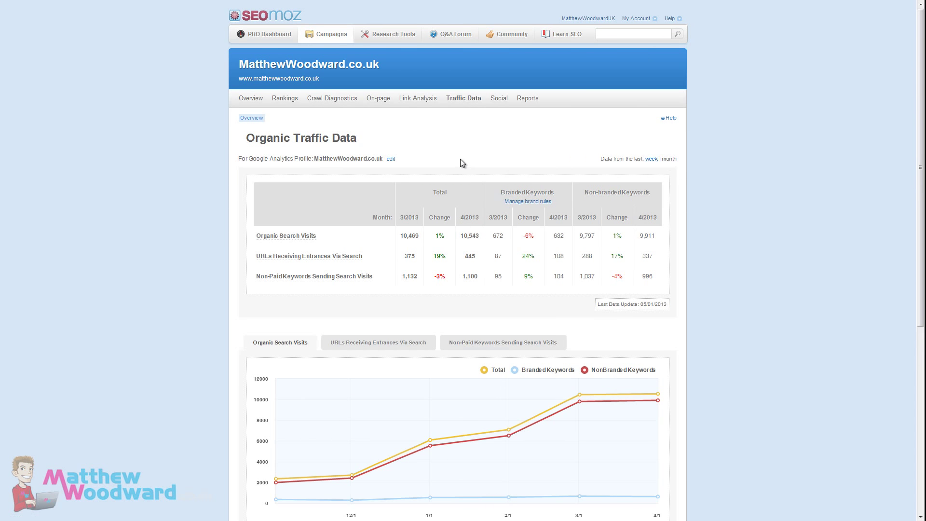
scroll(460, 159, down, 1)
scroll(507, 231, down, 3)
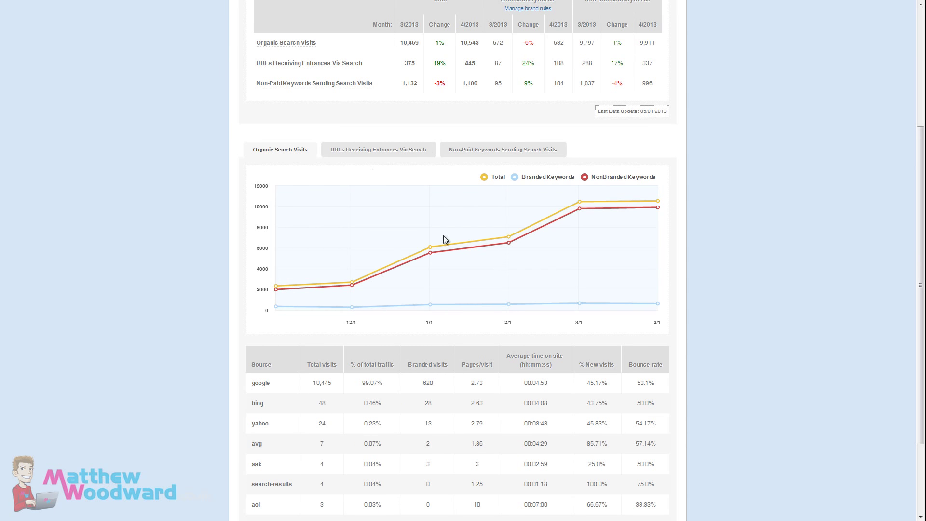
mouse_move(591, 202)
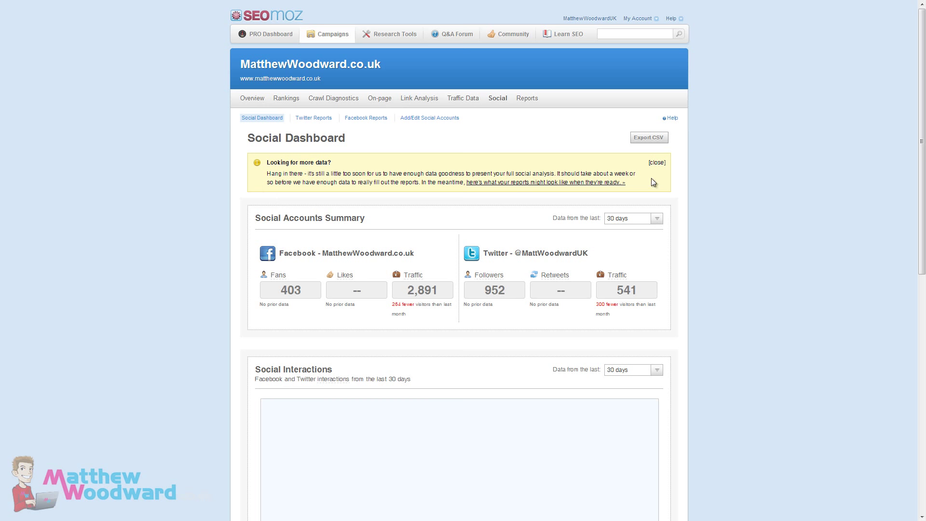
- Limit the Social Interactions panel to data from the last 7 days
scroll(230, 234, down, 2)
scroll(230, 234, down, 3)
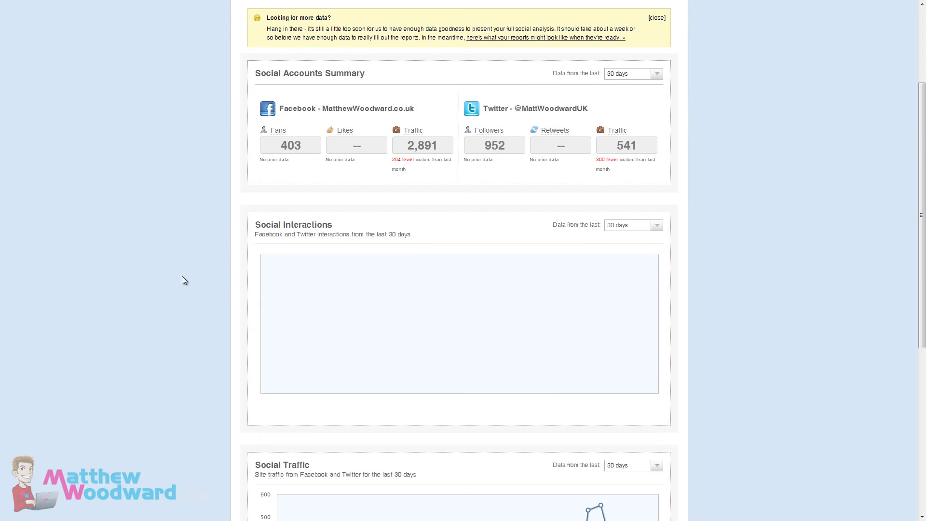
scroll(233, 262, down, 4)
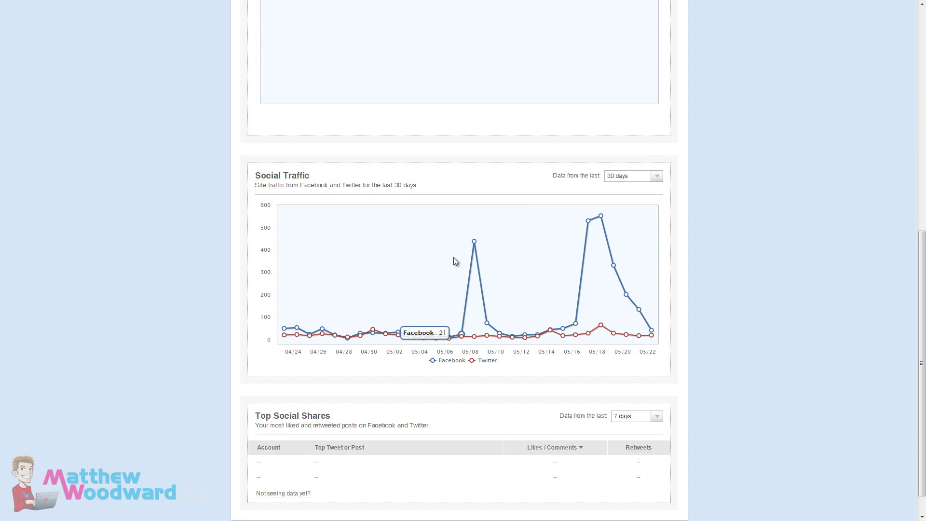
scroll(332, 187, up, 3)
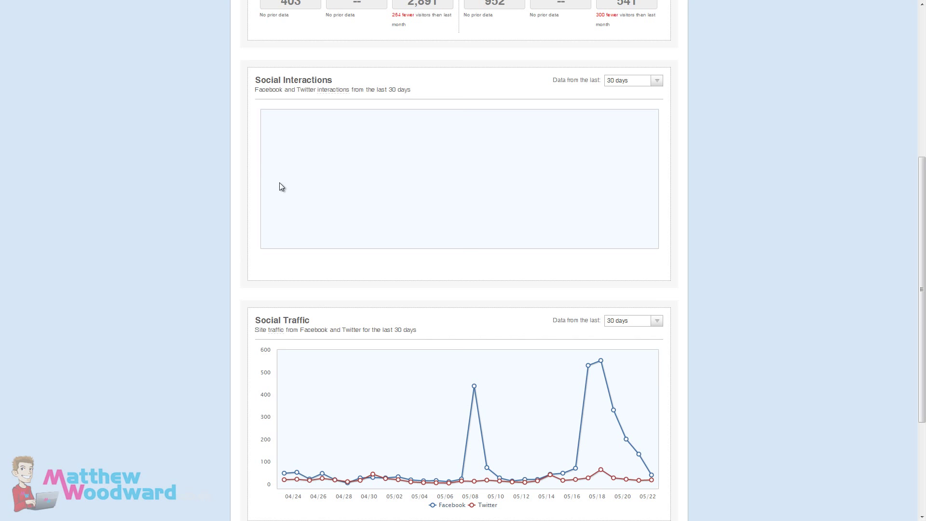
click(647, 81)
click(641, 91)
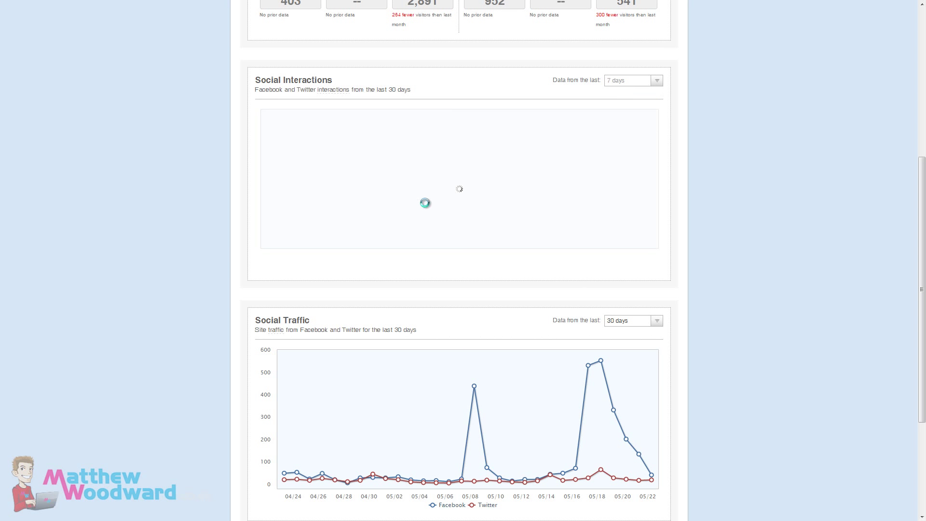
scroll(259, 230, up, 2)
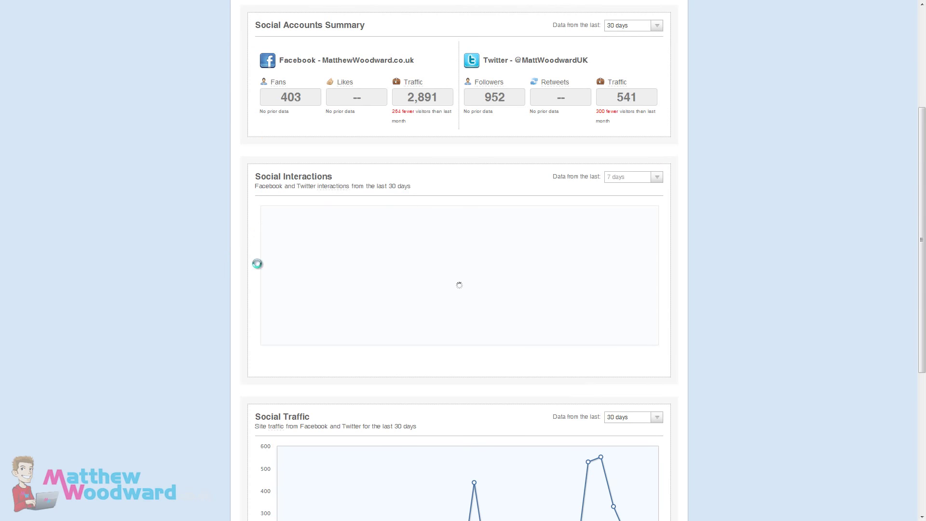
scroll(215, 264, down, 6)
scroll(271, 319, up, 10)
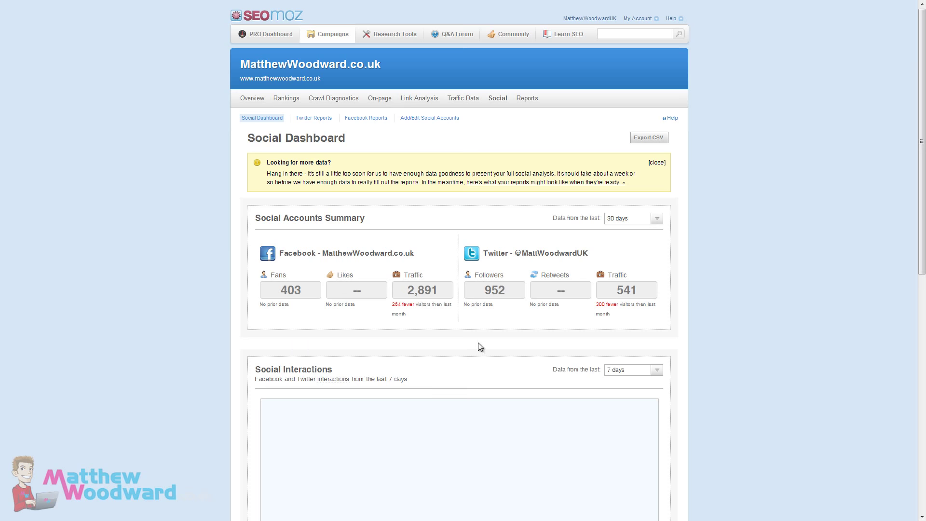
- Preview the sample populated social reports, close the preview, and go to Twitter Reports
scroll(215, 324, down, 10)
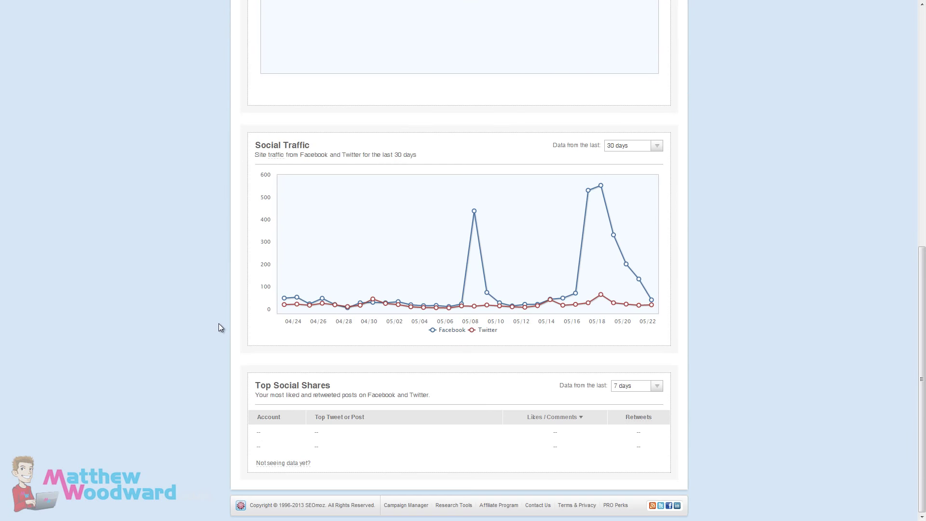
scroll(218, 325, up, 10)
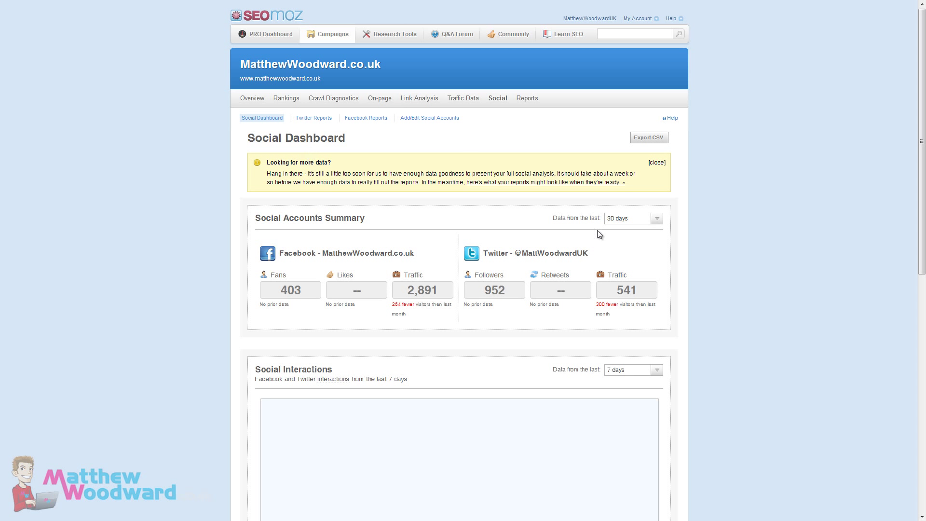
click(554, 182)
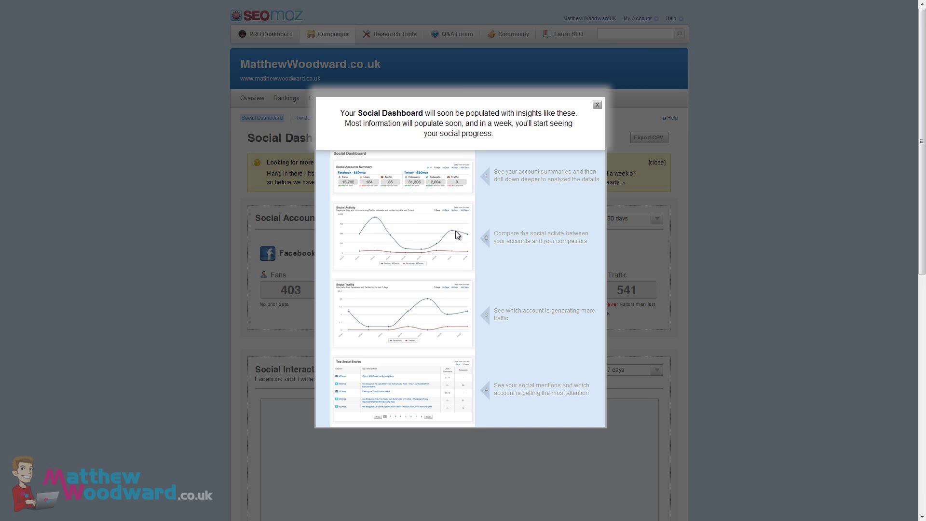
click(597, 104)
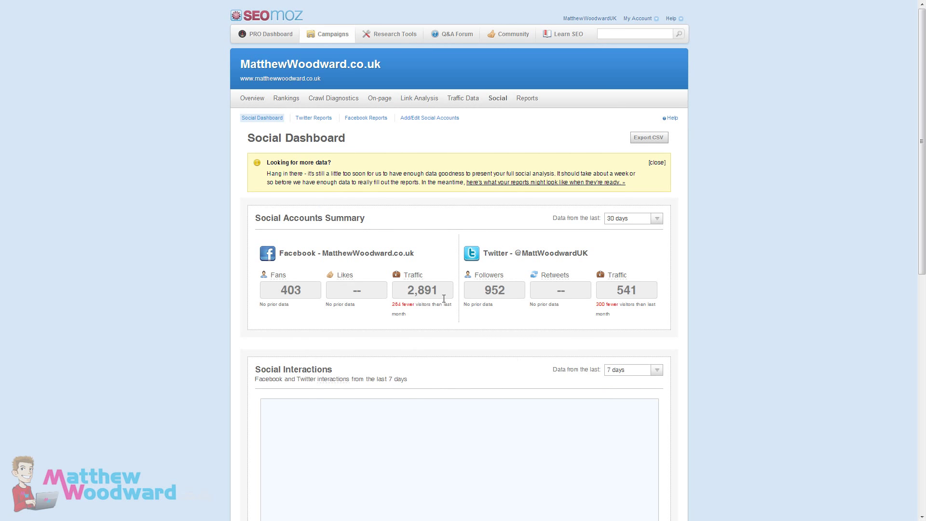
click(327, 124)
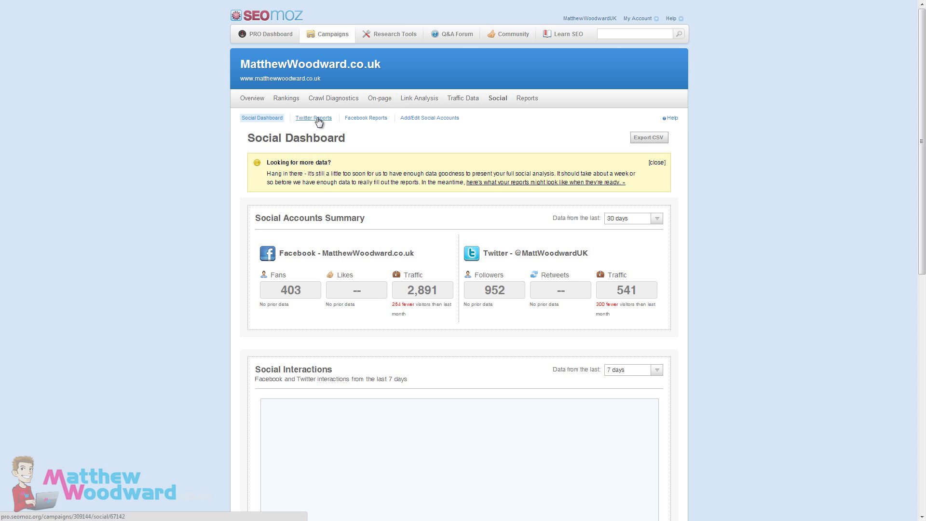
- Review the Twitter reports with the chart kept on Followers, then switch to Facebook Reports
click(319, 122)
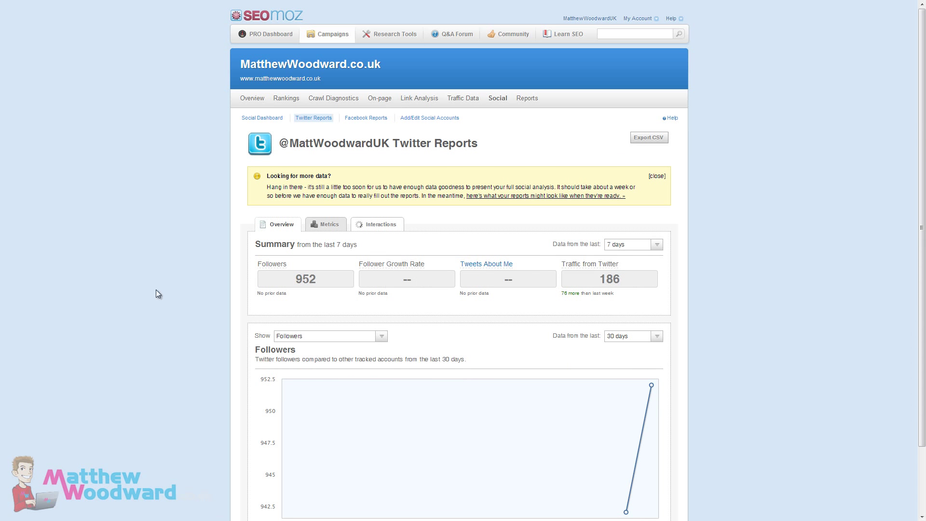
scroll(164, 284, down, 3)
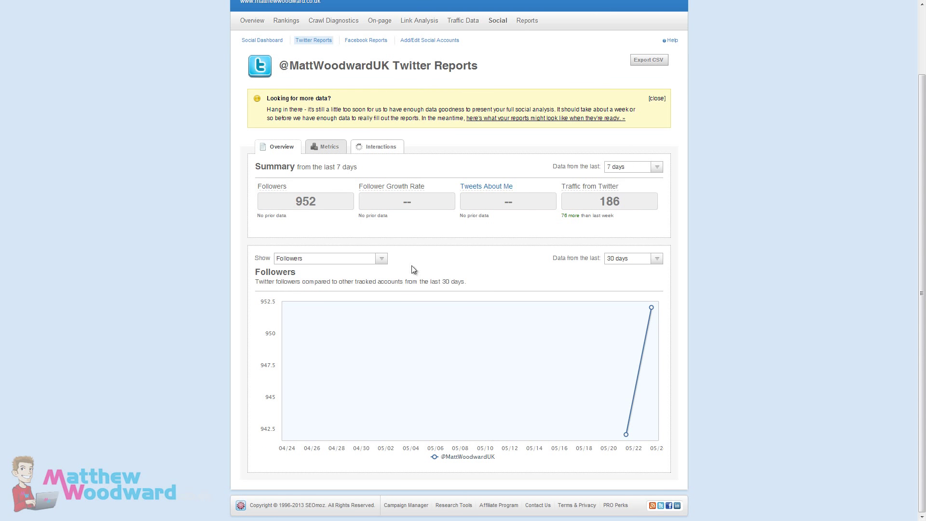
mouse_move(627, 436)
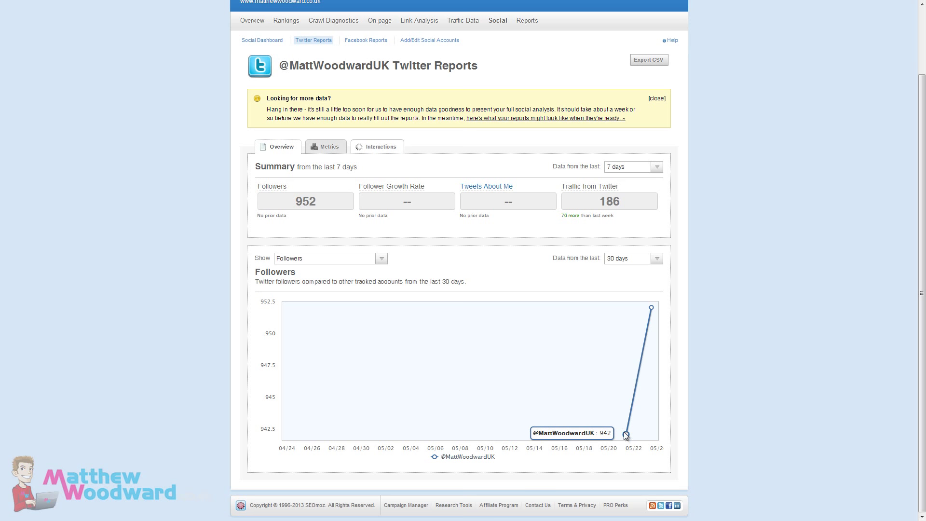
mouse_move(649, 321)
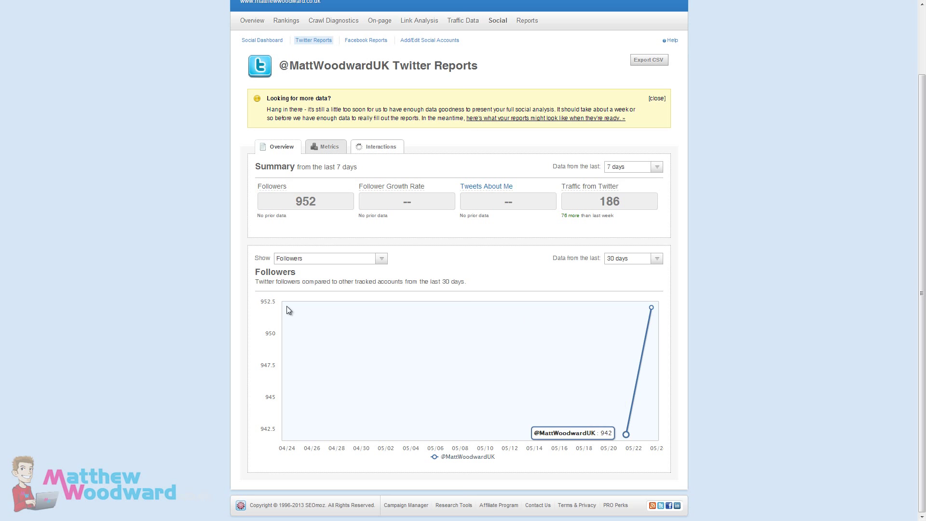
click(350, 260)
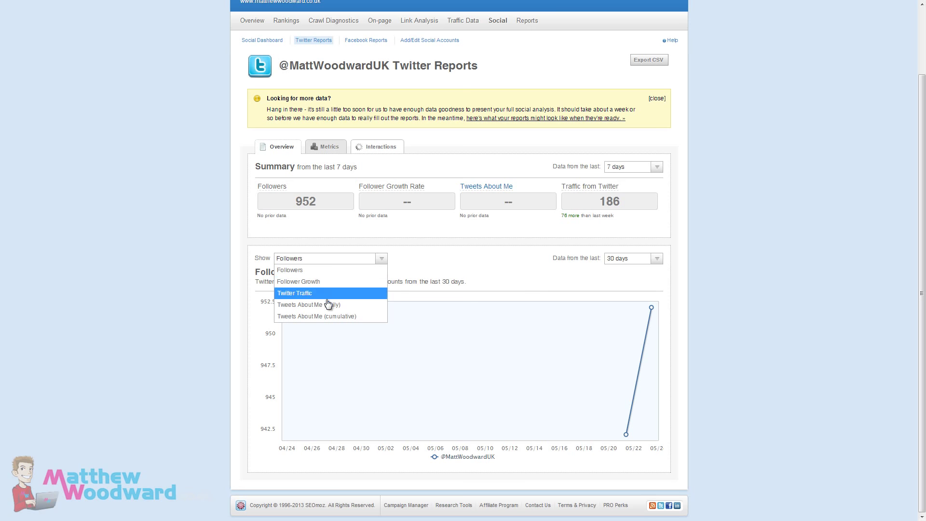
click(349, 261)
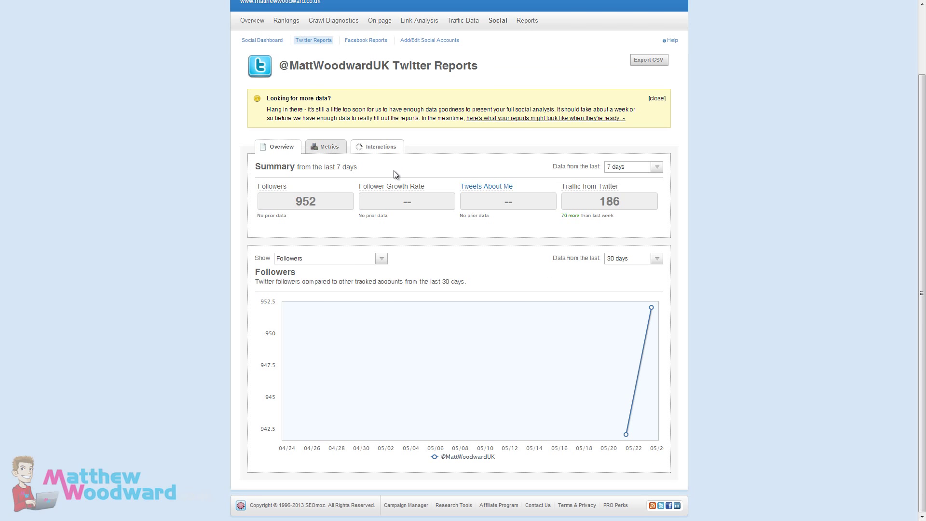
scroll(393, 170, up, 3)
click(368, 120)
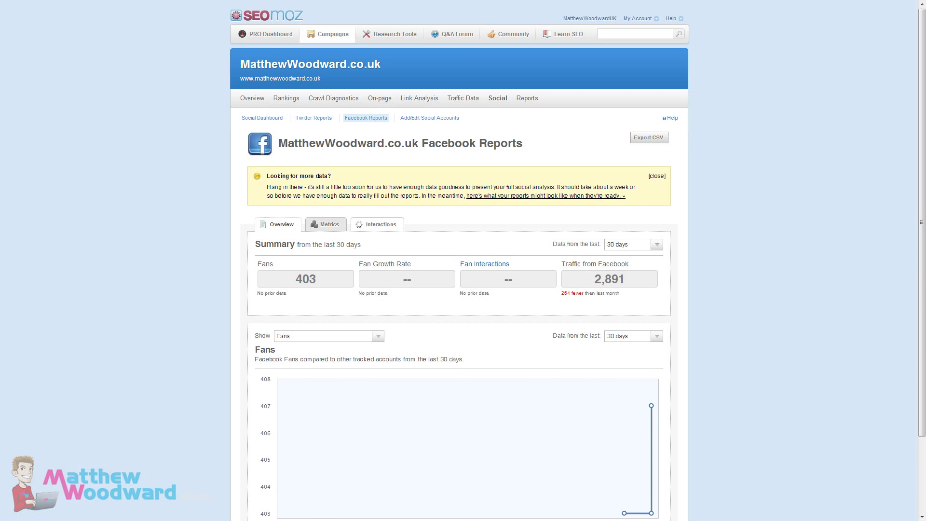
scroll(730, 211, down, 3)
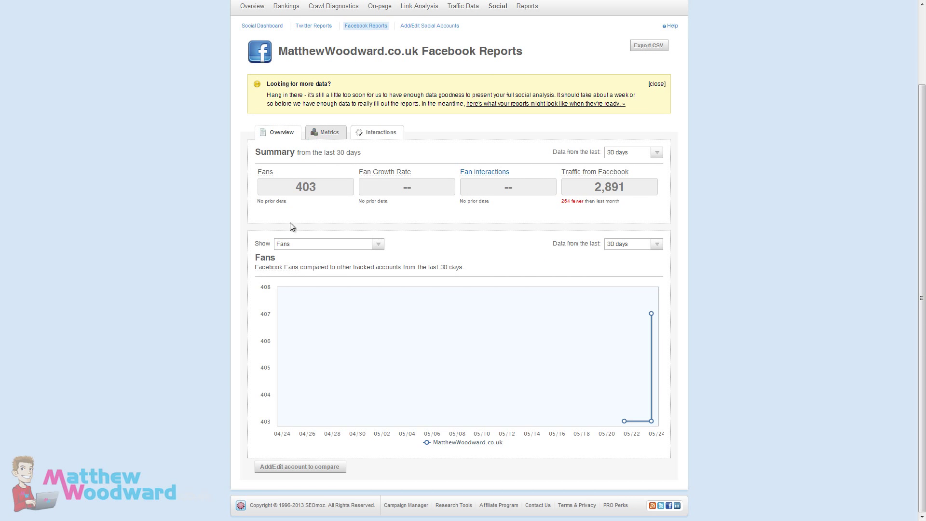
scroll(420, 279, up, 3)
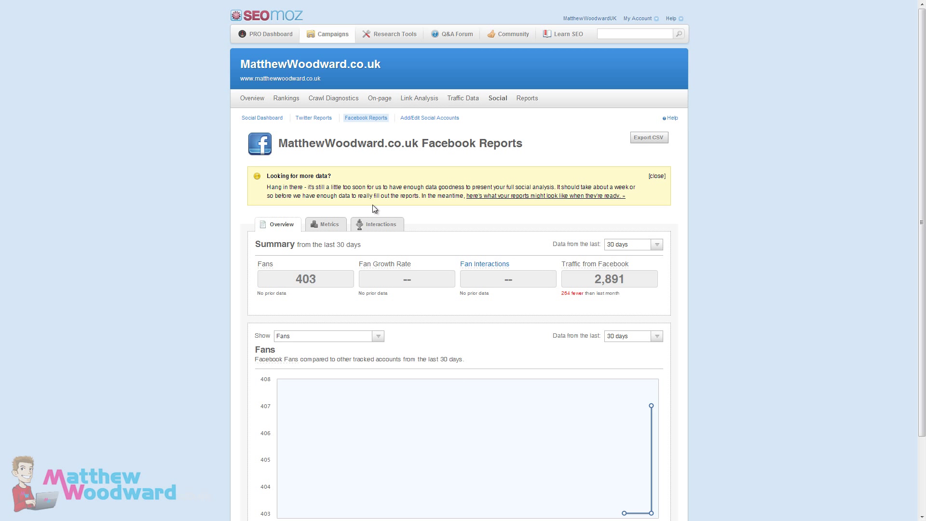
- Start a new PDF report from the campaign's Reports, passing through the title and description fields
click(531, 99)
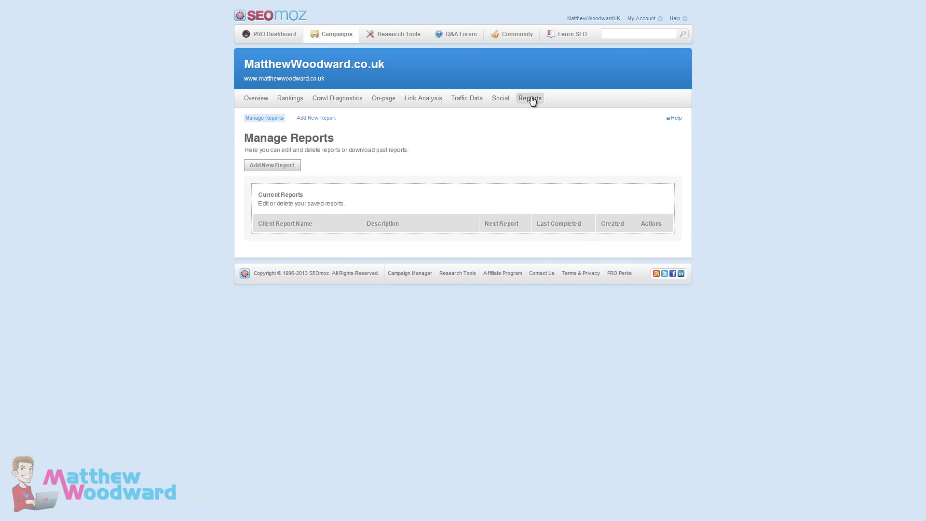
click(281, 165)
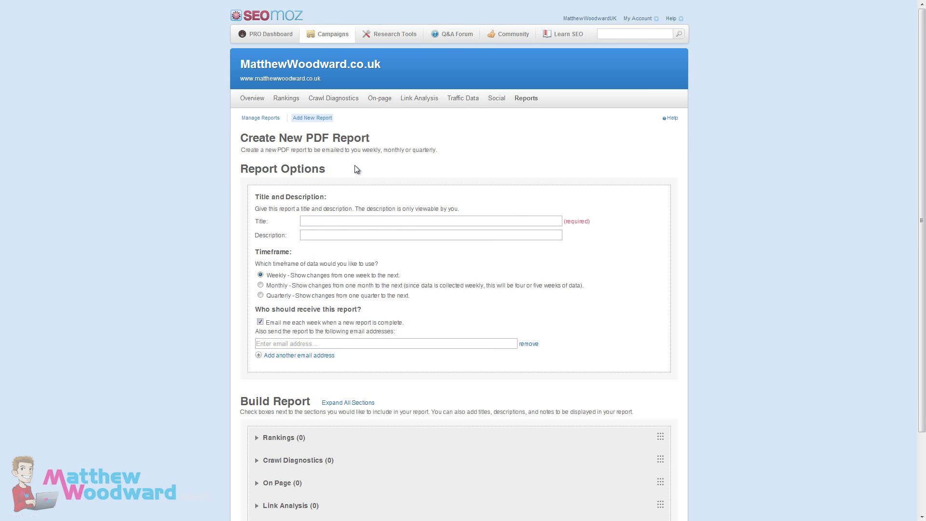
scroll(355, 165, down, 2)
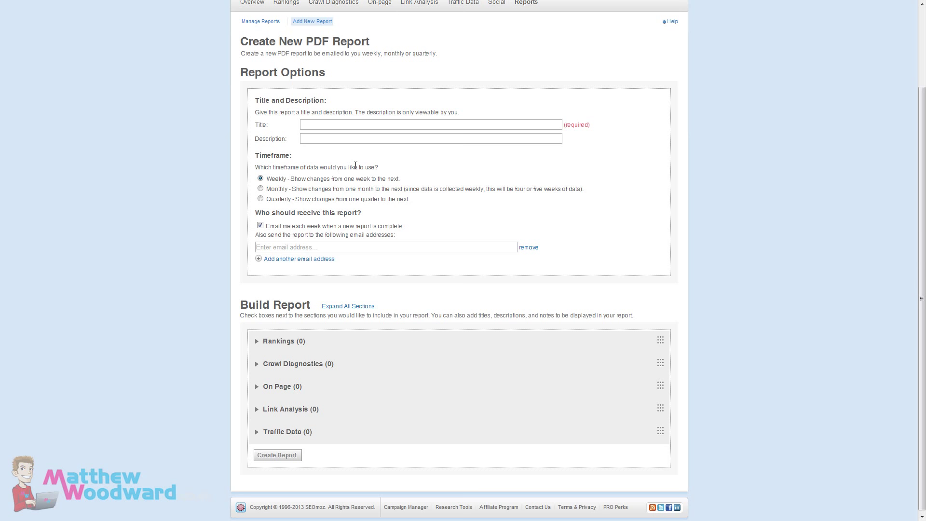
click(327, 126)
click(317, 135)
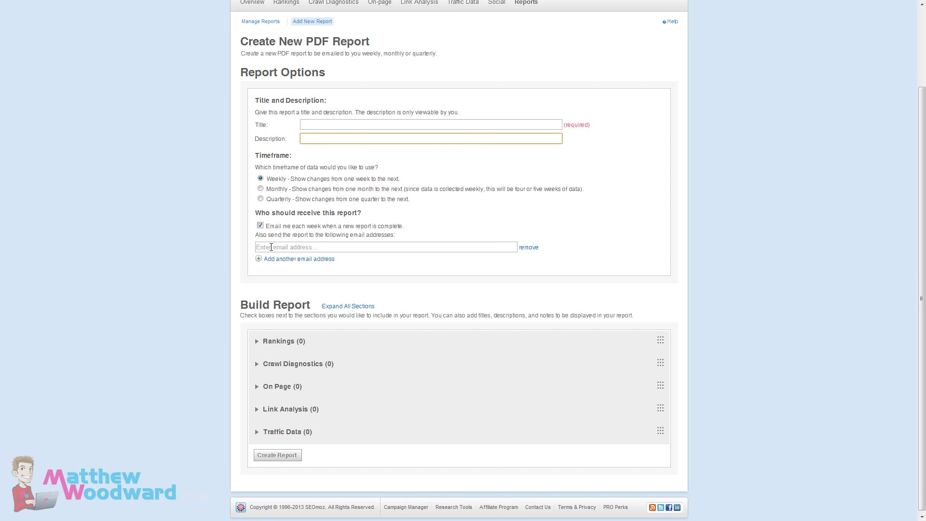
scroll(233, 291, down, 1)
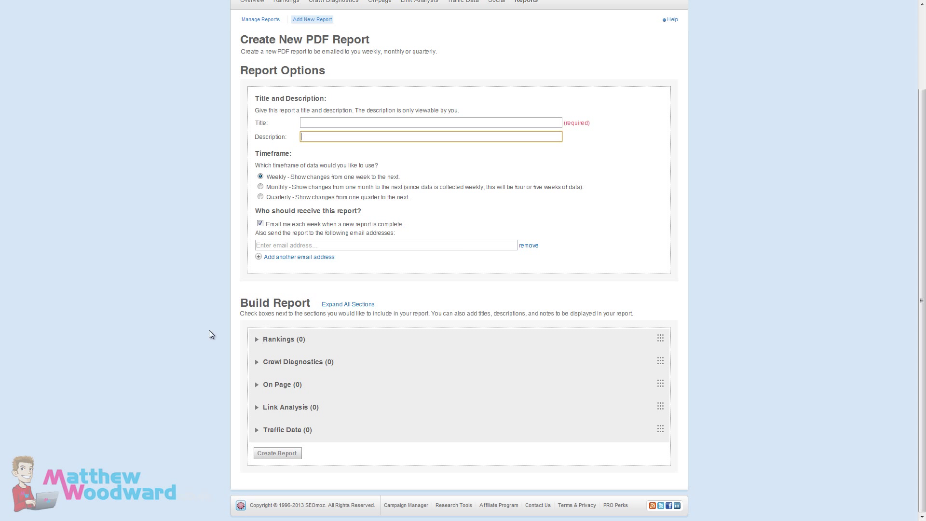
- Expand Rankings and preview the Rankings Summary and Ranking Improvements and Declines examples
click(279, 341)
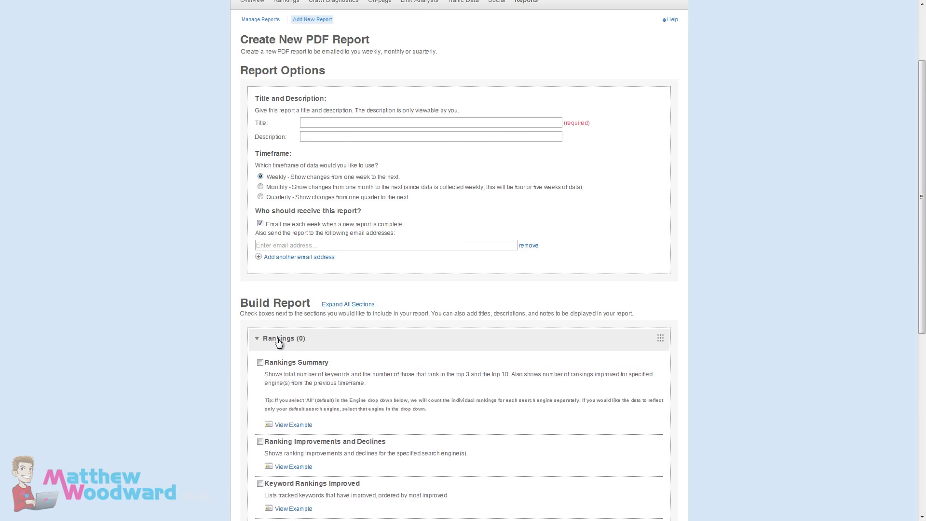
scroll(299, 353, down, 1)
scroll(311, 336, down, 1)
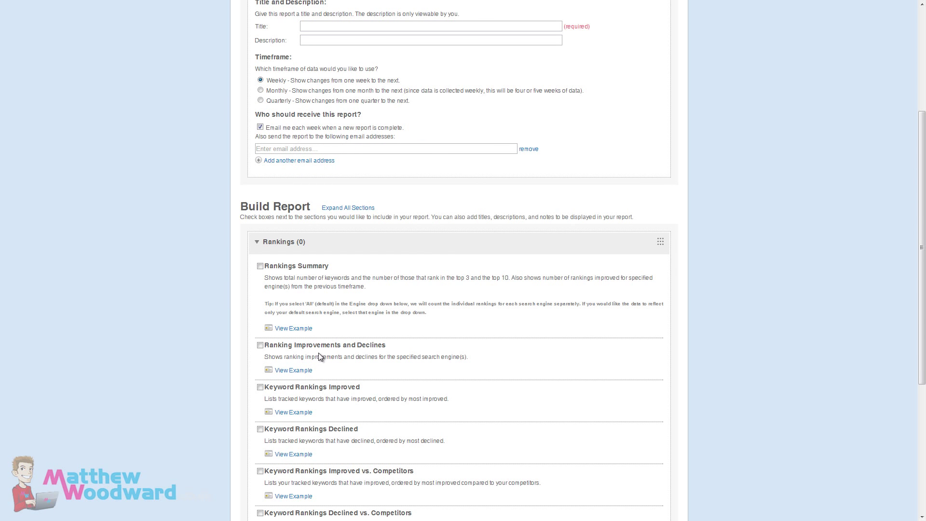
click(297, 329)
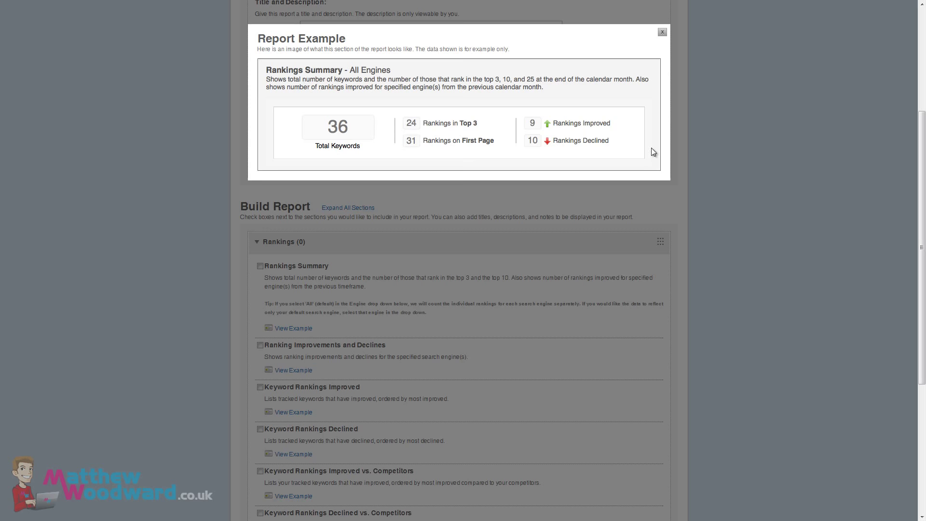
click(663, 32)
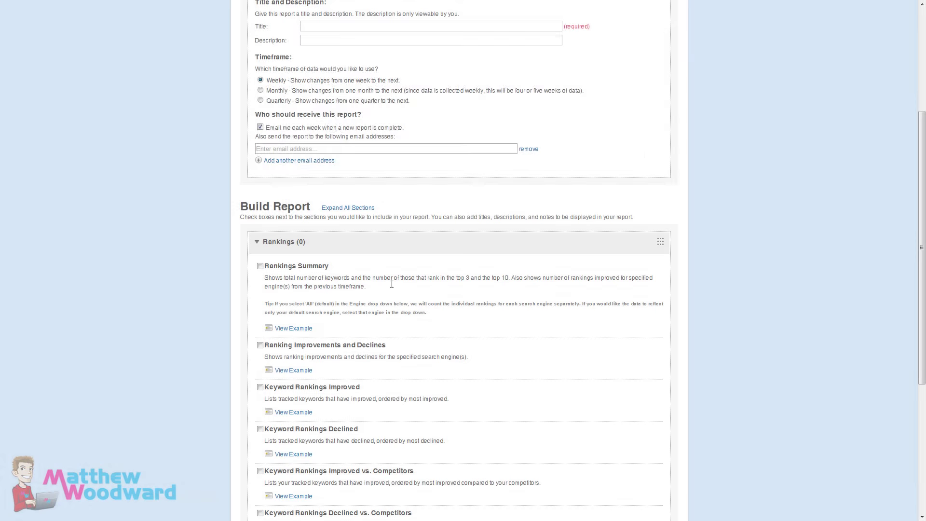
click(286, 369)
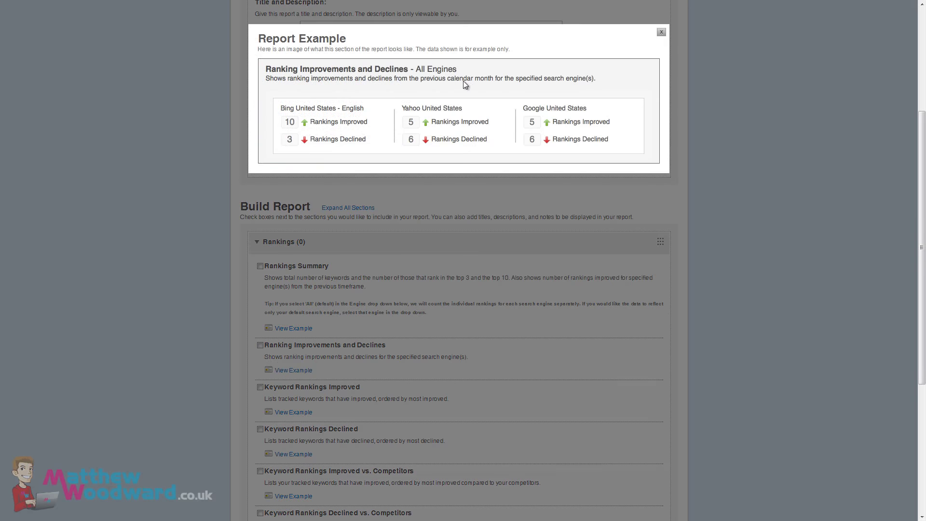
click(661, 32)
- Add Rankings Summary with Engine left at All, and preview the Highest Ranked Keywords example
click(260, 267)
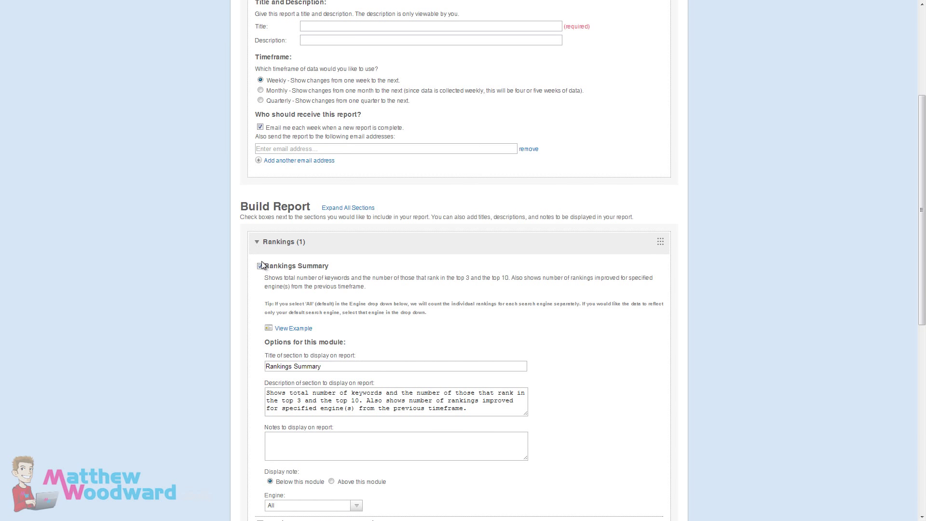
scroll(255, 277, down, 3)
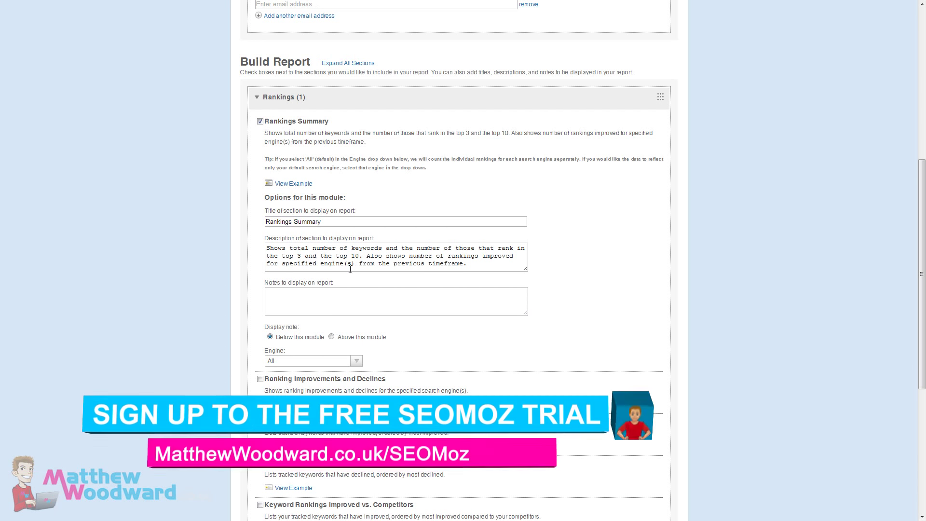
click(357, 360)
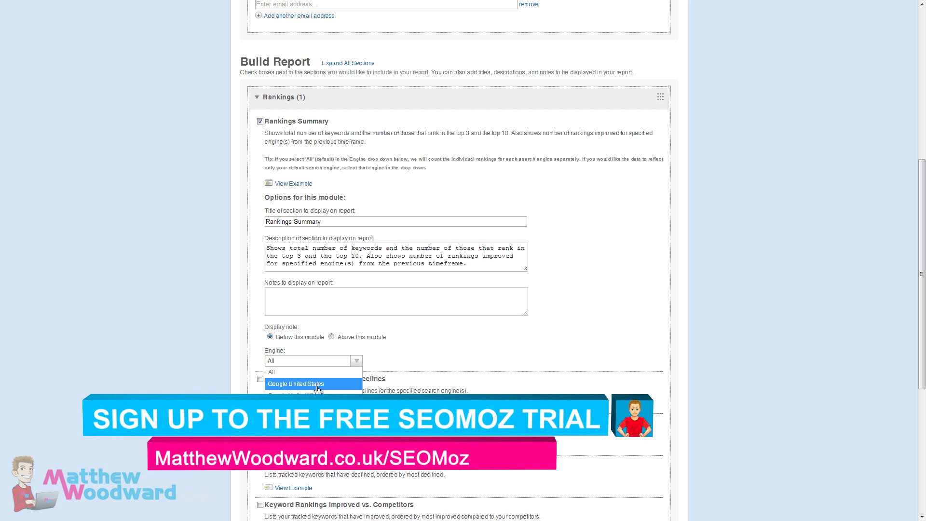
click(411, 273)
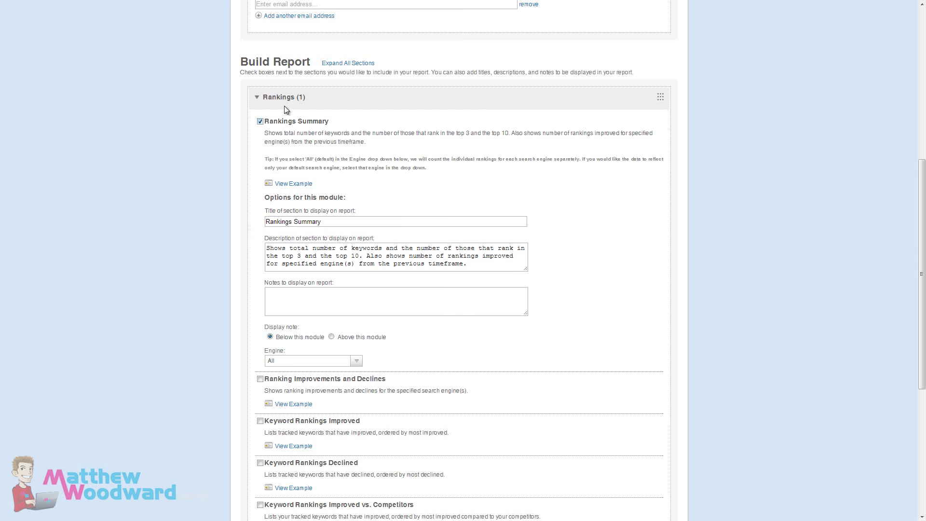
scroll(237, 353, down, 1)
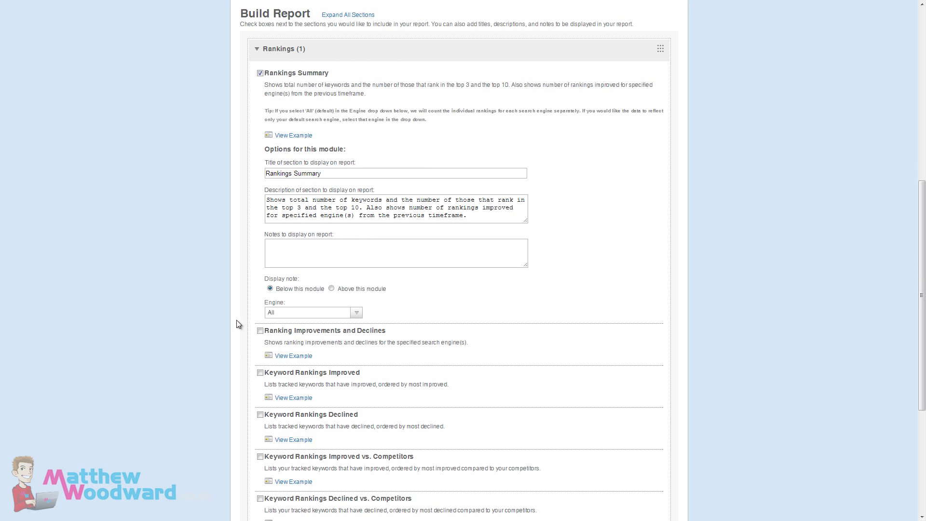
scroll(233, 314, down, 2)
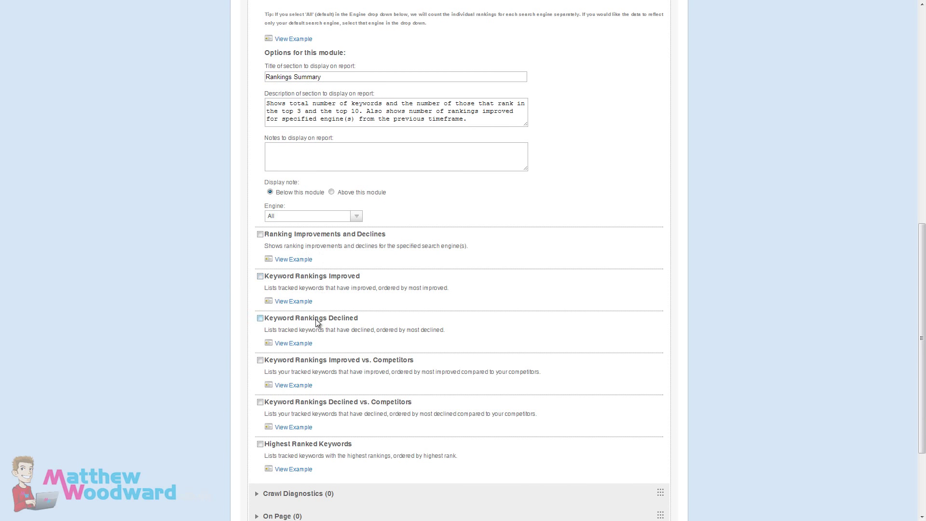
scroll(217, 346, down, 1)
click(298, 420)
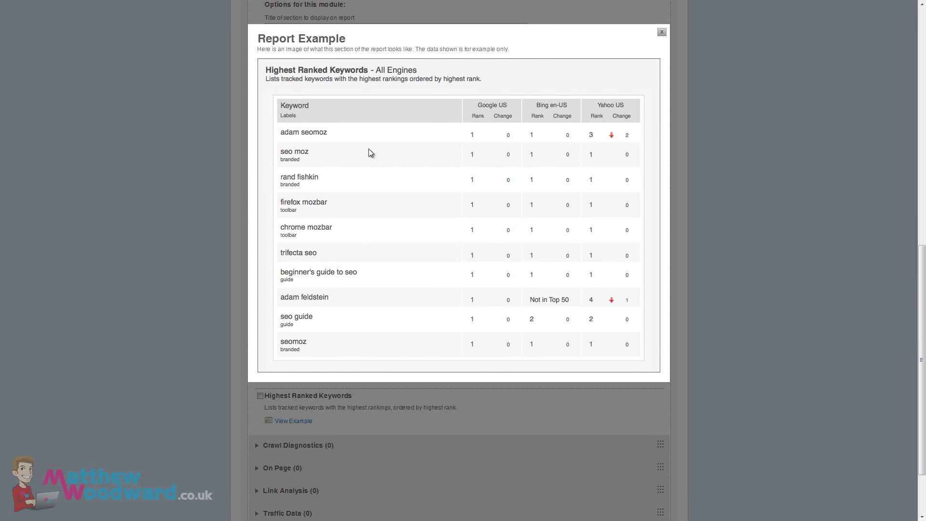
click(662, 32)
scroll(236, 282, down, 2)
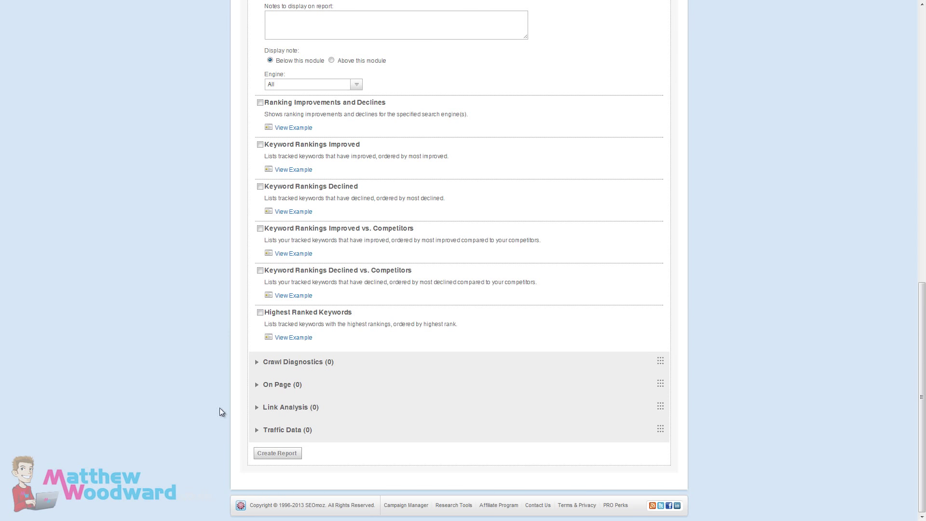
- Expand the Traffic Data, On Page, Crawl Diagnostics and Link Analysis sections to view their modules
click(300, 429)
scroll(204, 355, down, 3)
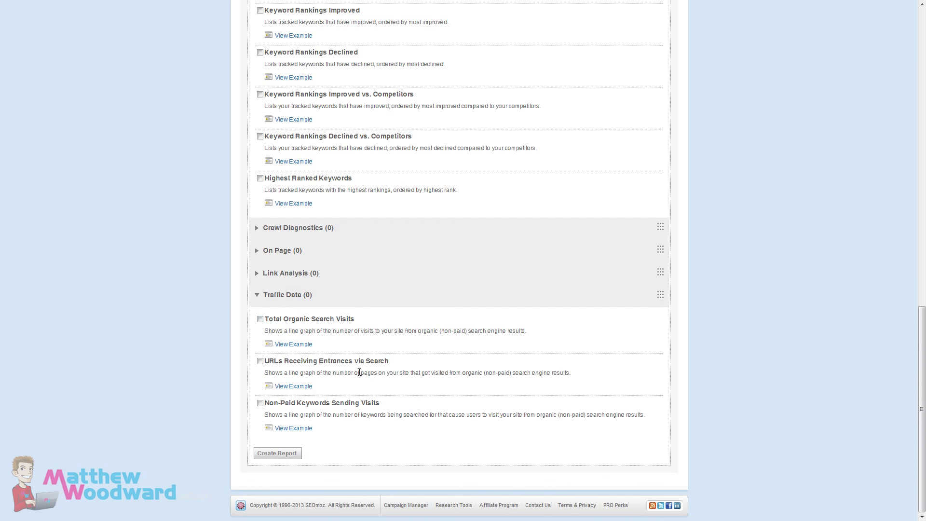
scroll(182, 324, up, 1)
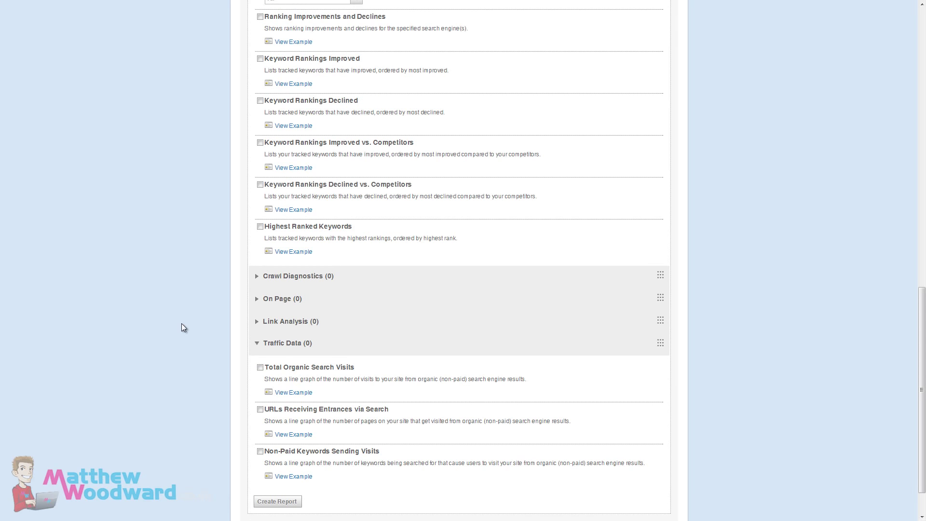
click(276, 299)
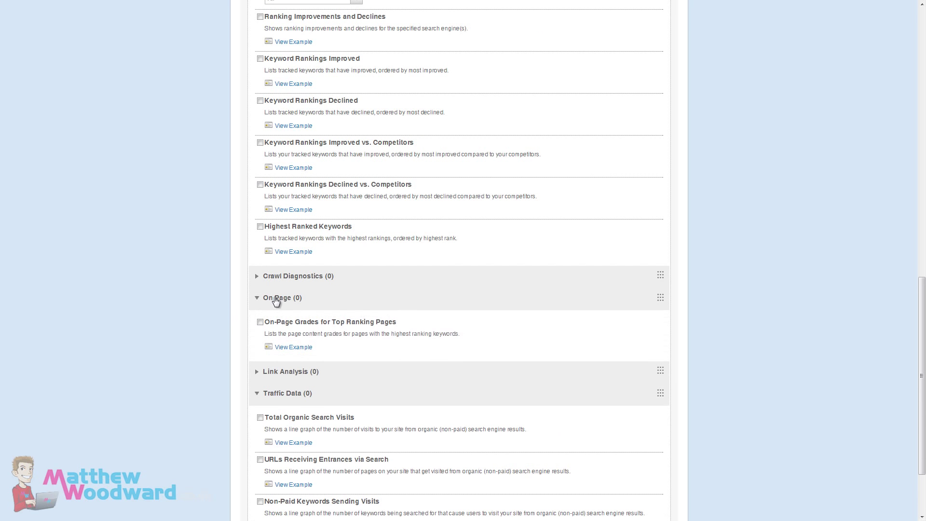
click(292, 276)
scroll(231, 232, down, 2)
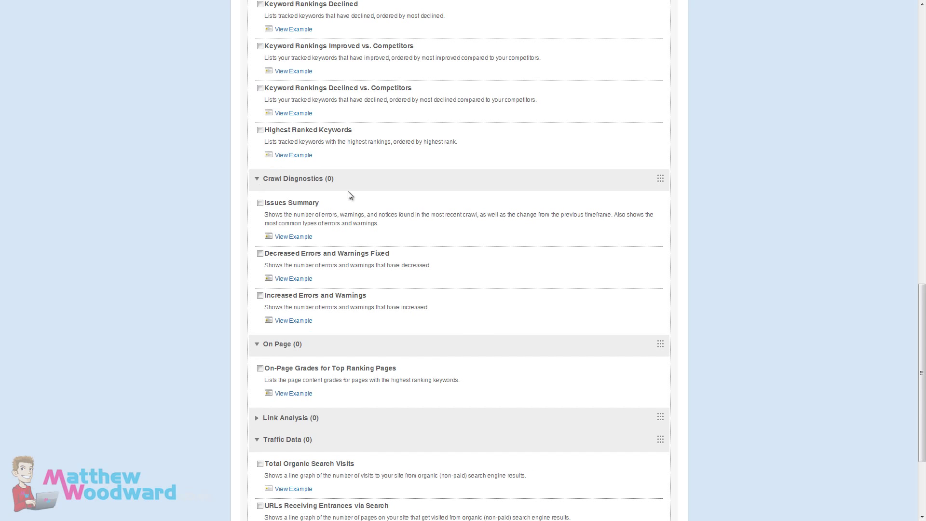
scroll(147, 323, up, 10)
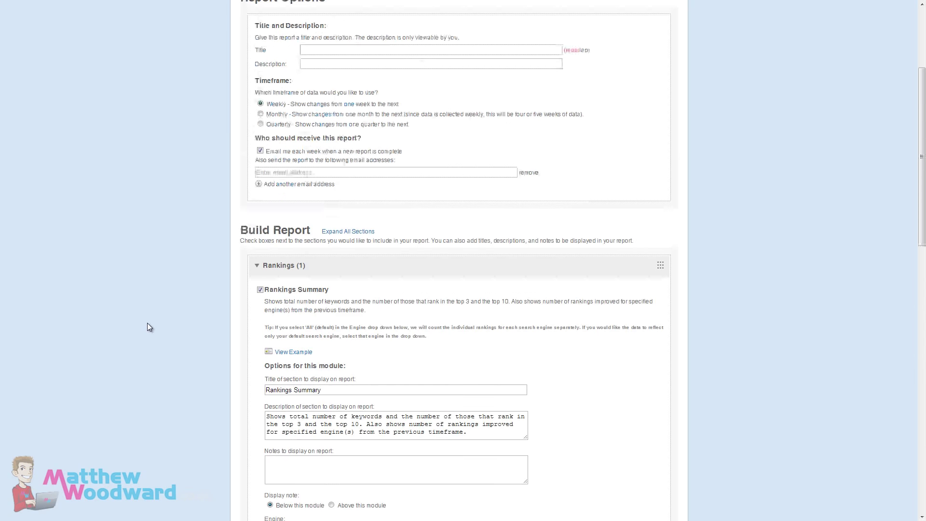
scroll(147, 322, down, 3)
scroll(195, 253, up, 4)
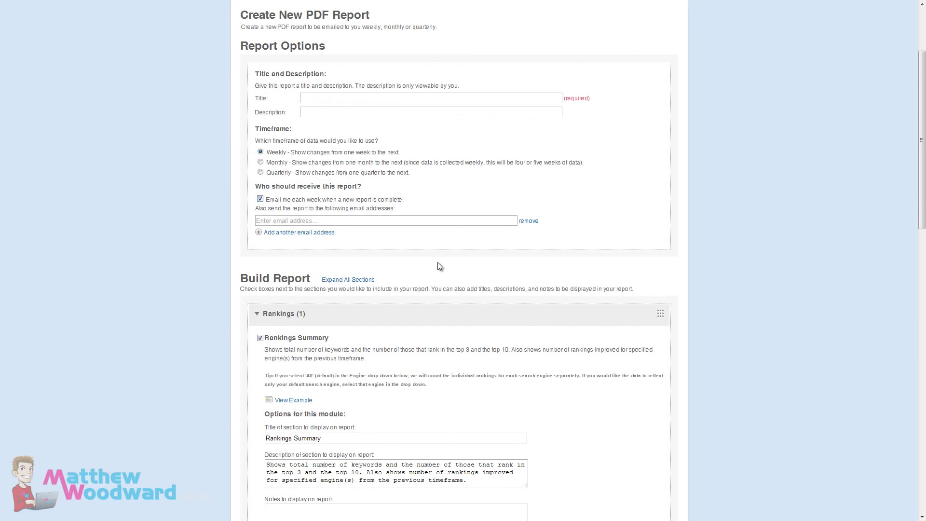
scroll(187, 441, down, 10)
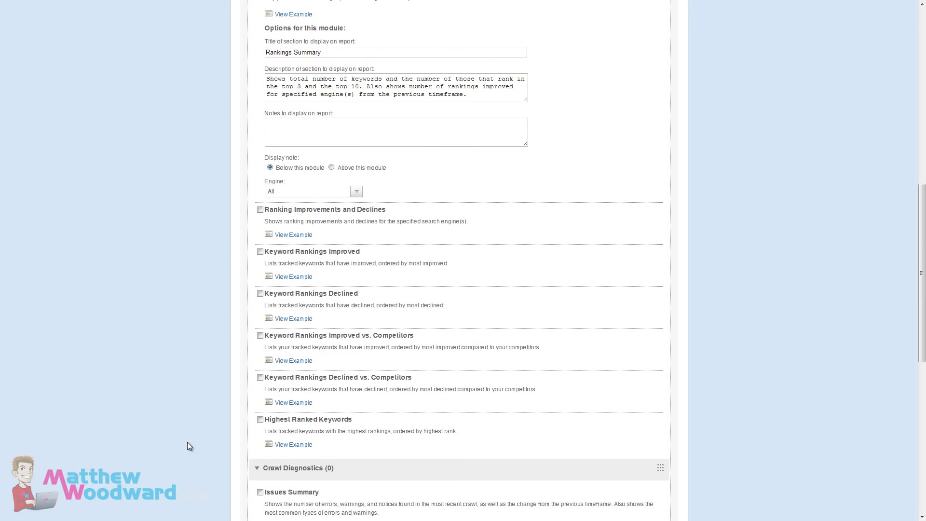
scroll(187, 441, down, 5)
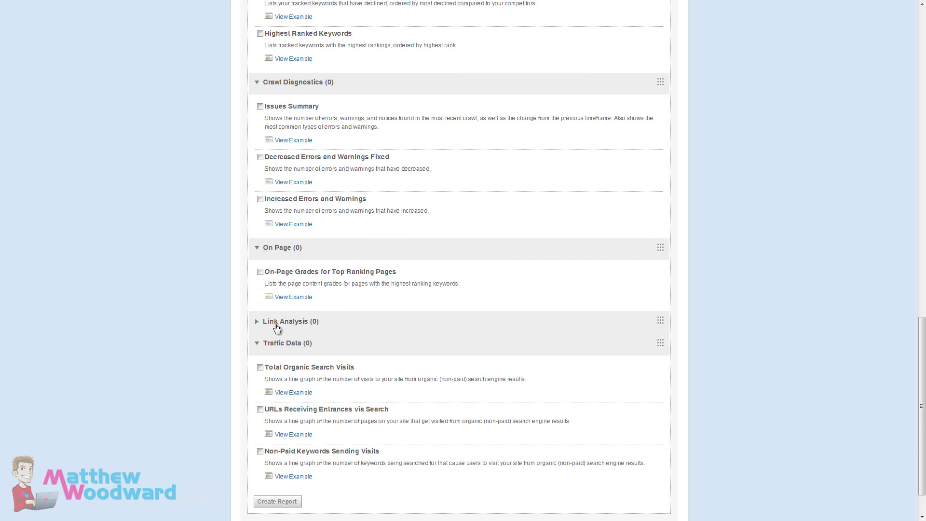
click(274, 322)
scroll(241, 328, down, 1)
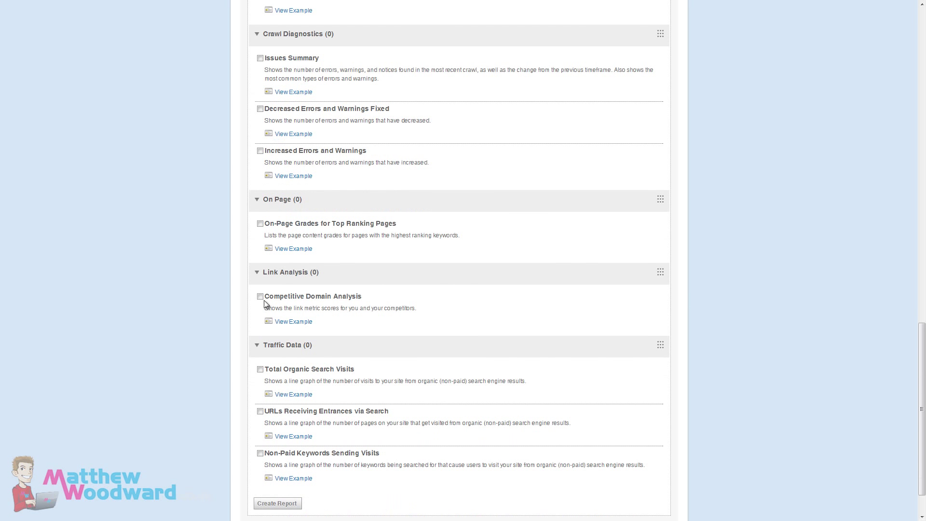
scroll(266, 225, up, 1)
scroll(259, 242, up, 1)
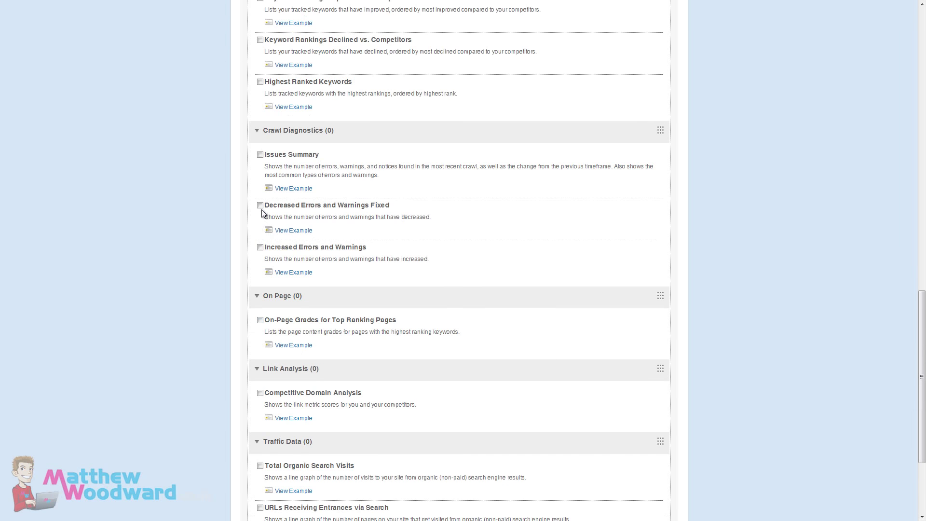
scroll(261, 207, up, 6)
scroll(261, 212, up, 7)
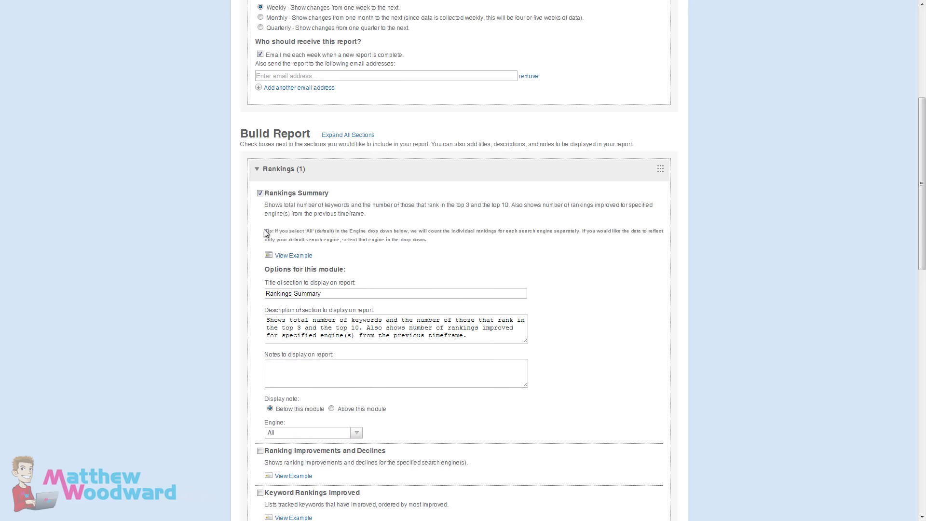
scroll(262, 230, down, 12)
scroll(243, 385, down, 3)
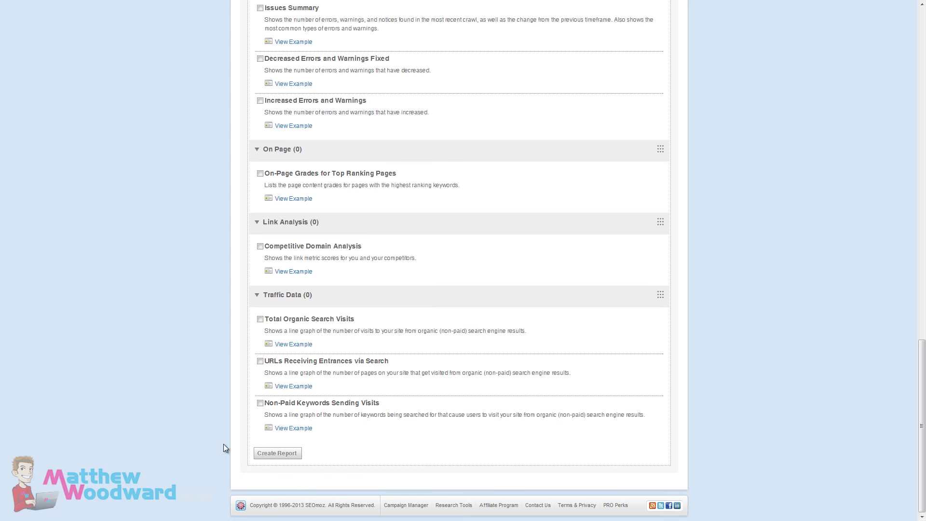
- Try to create the PDF report, which fails on the empty required Title, and scroll the form
click(287, 454)
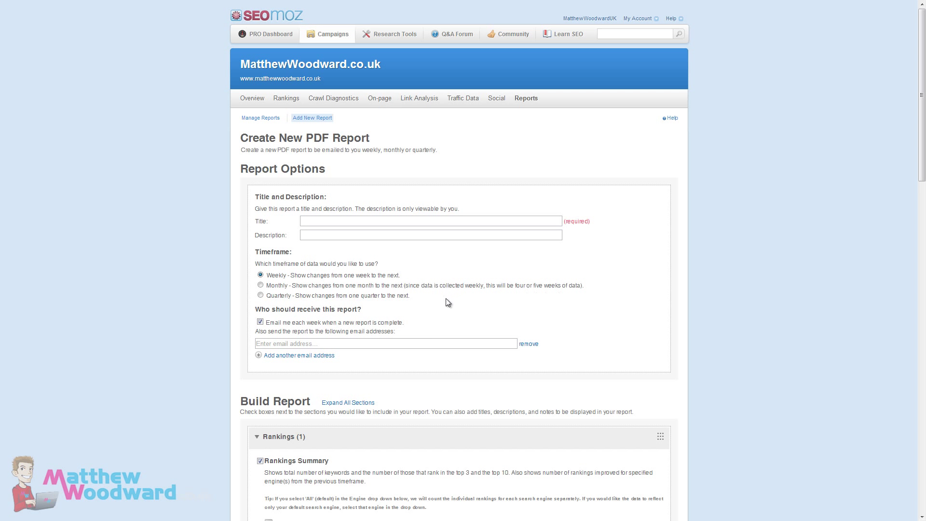
scroll(448, 309, down, 6)
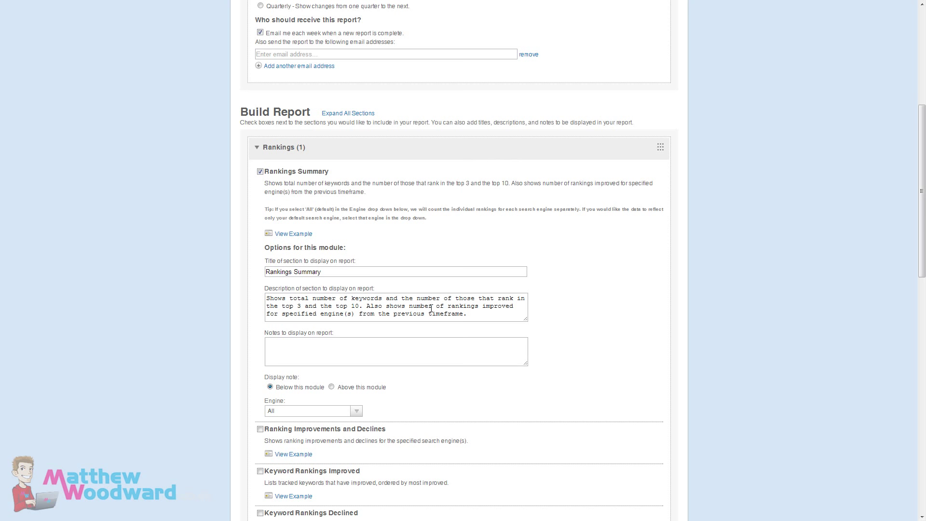
scroll(224, 295, down, 6)
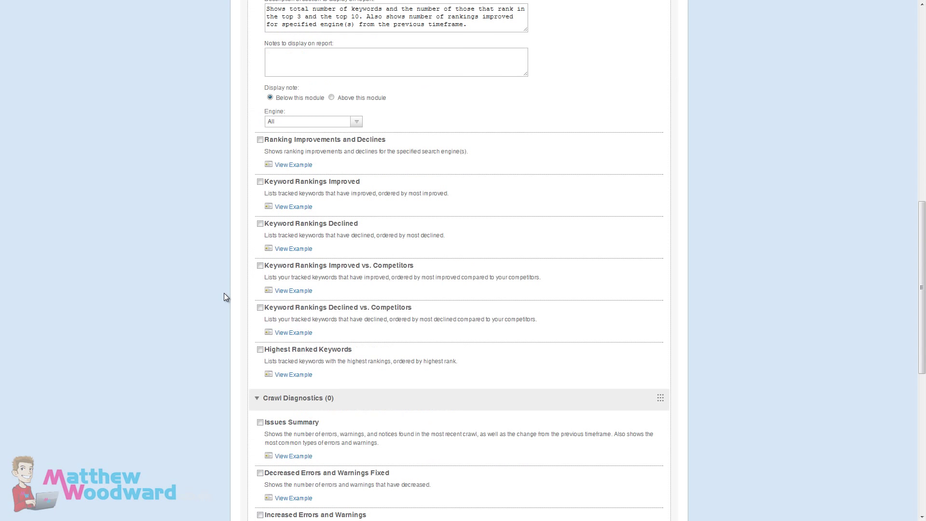
scroll(224, 295, down, 6)
scroll(223, 297, down, 3)
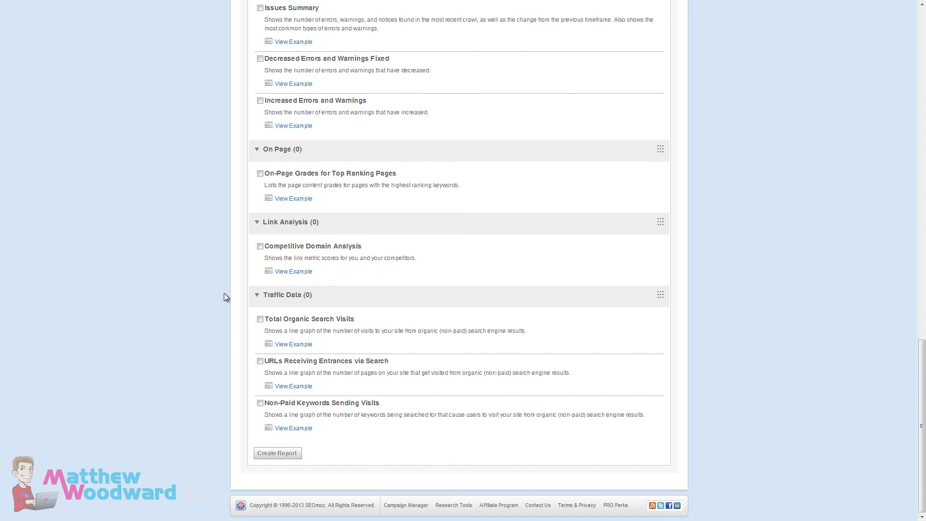
scroll(222, 367, up, 8)
scroll(222, 401, up, 10)
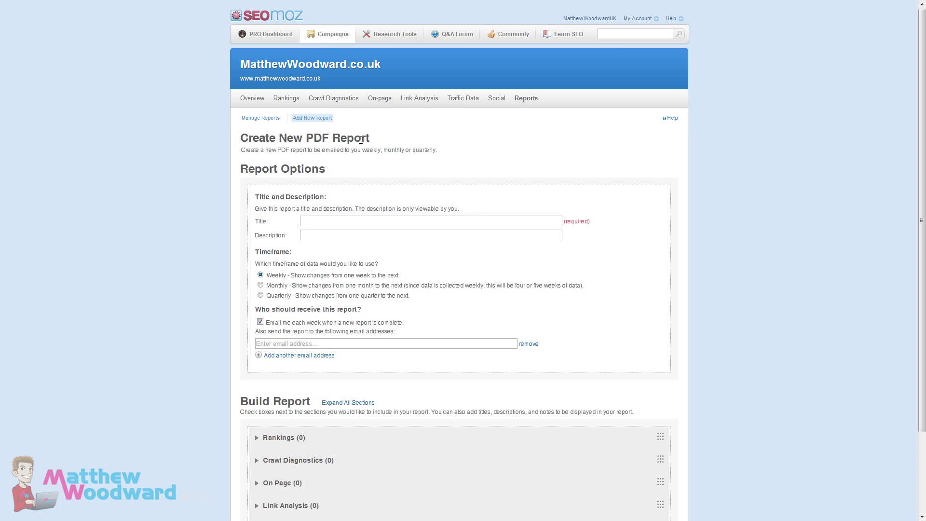
click(386, 41)
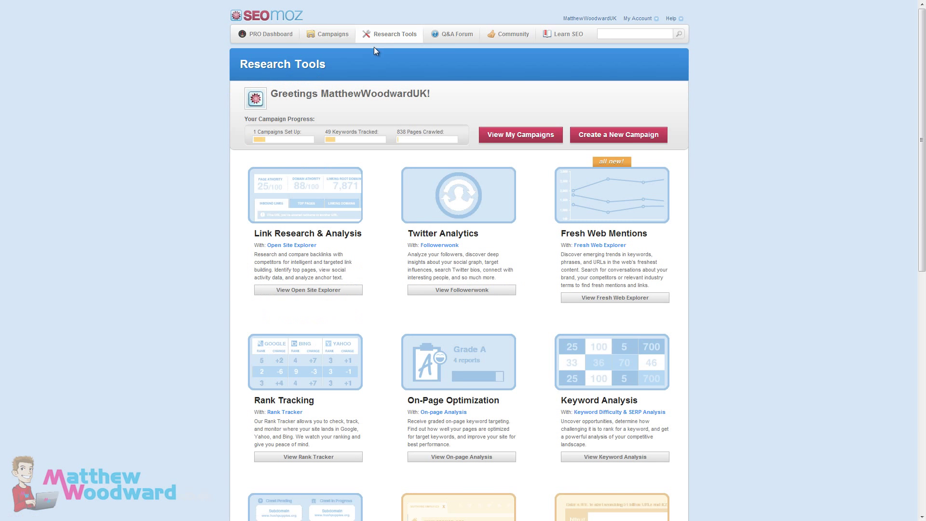
scroll(160, 194, down, 1)
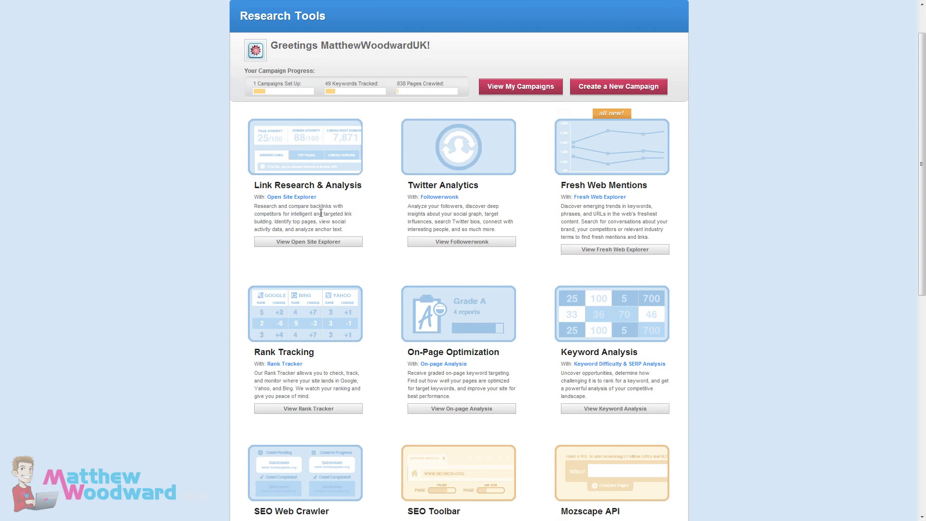
click(282, 198)
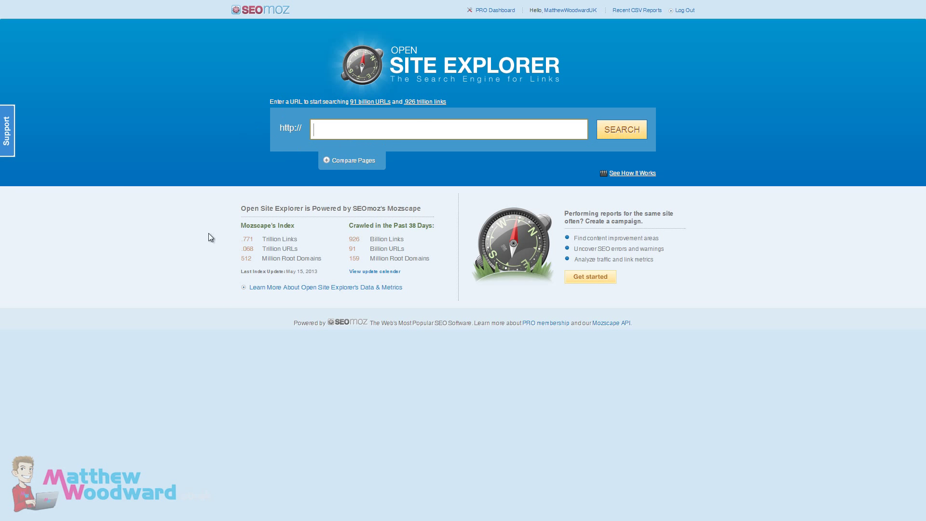
key(alt+Left)
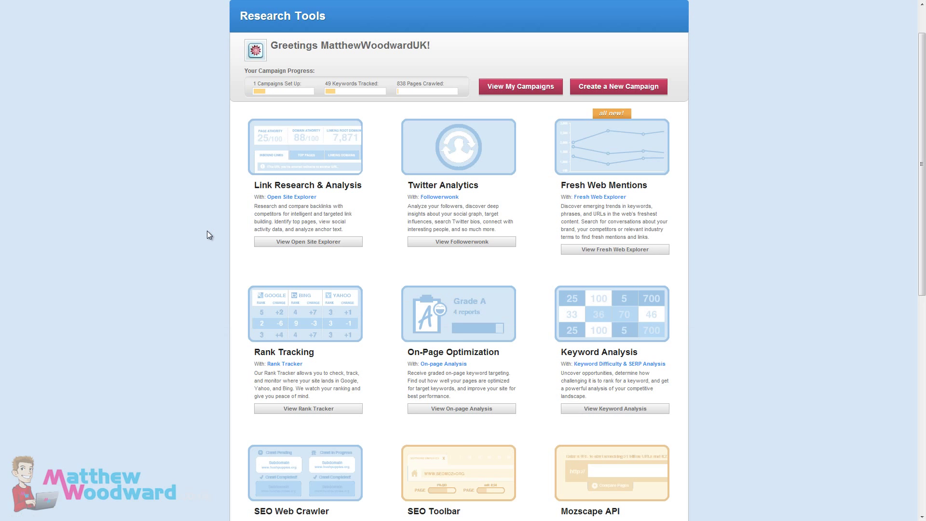
scroll(228, 241, down, 1)
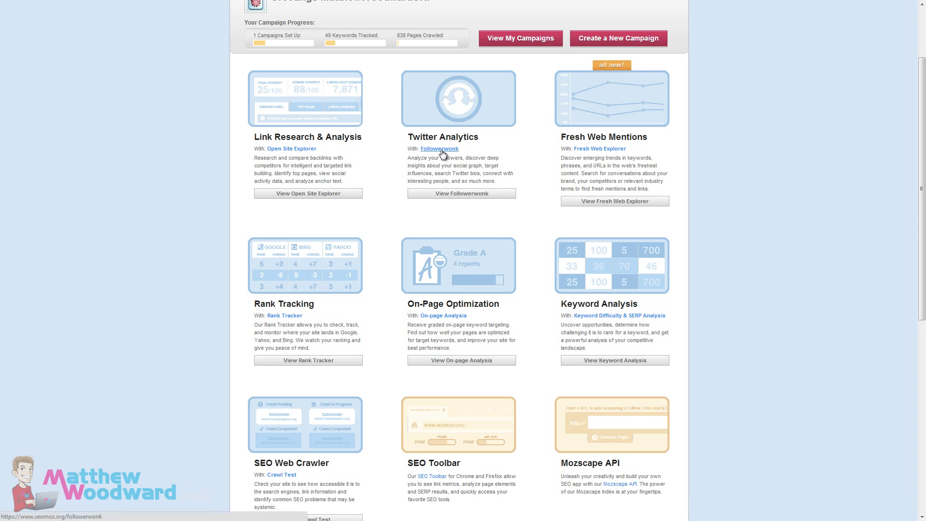
- In Followerwonk, run an 'analyze their followers' report on the site owner's Twitter handle
click(441, 194)
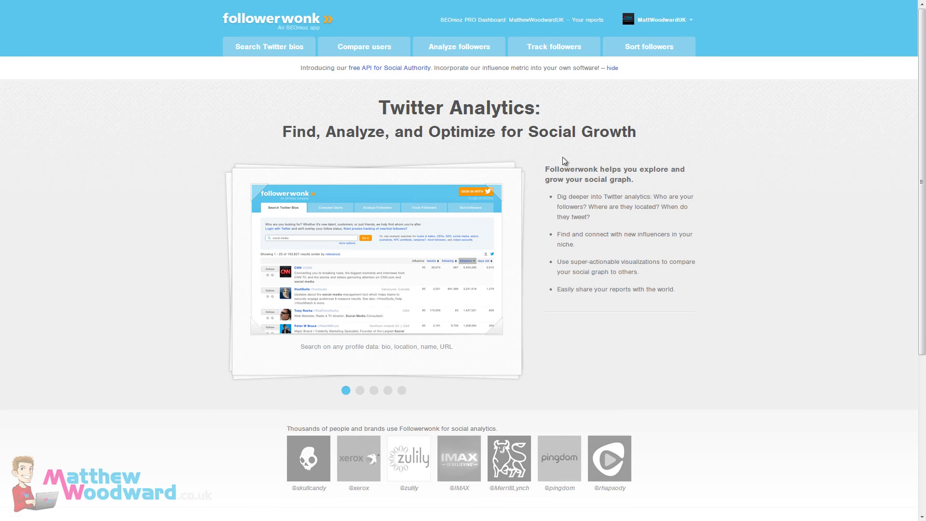
click(439, 52)
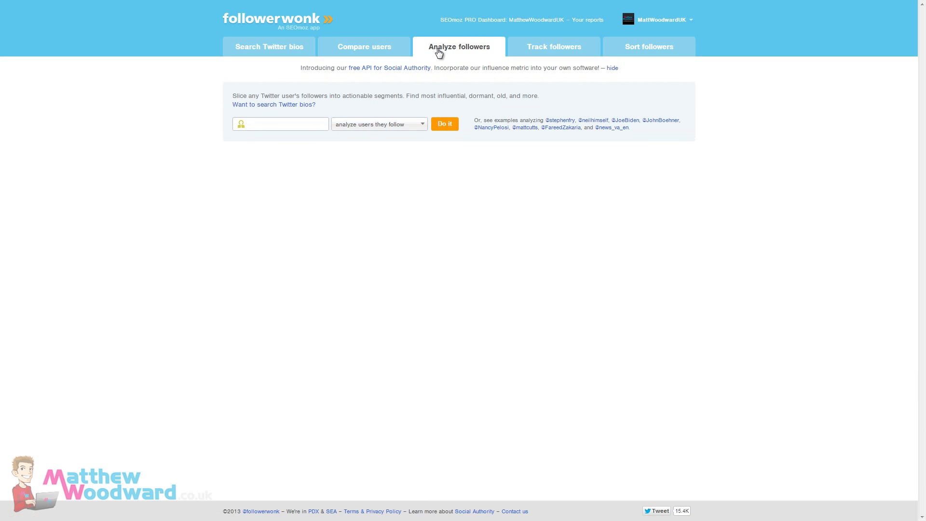
click(289, 123)
text(mattwoodwarduk)
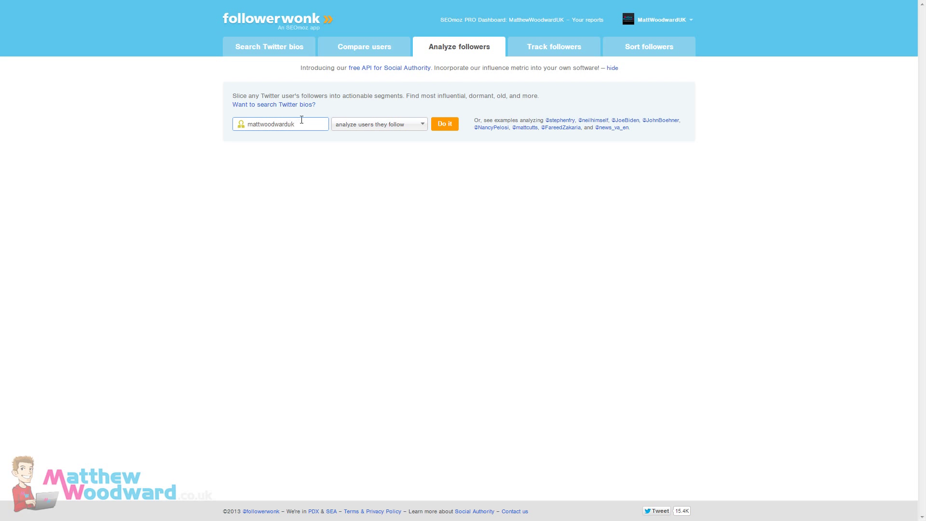
click(417, 129)
click(399, 153)
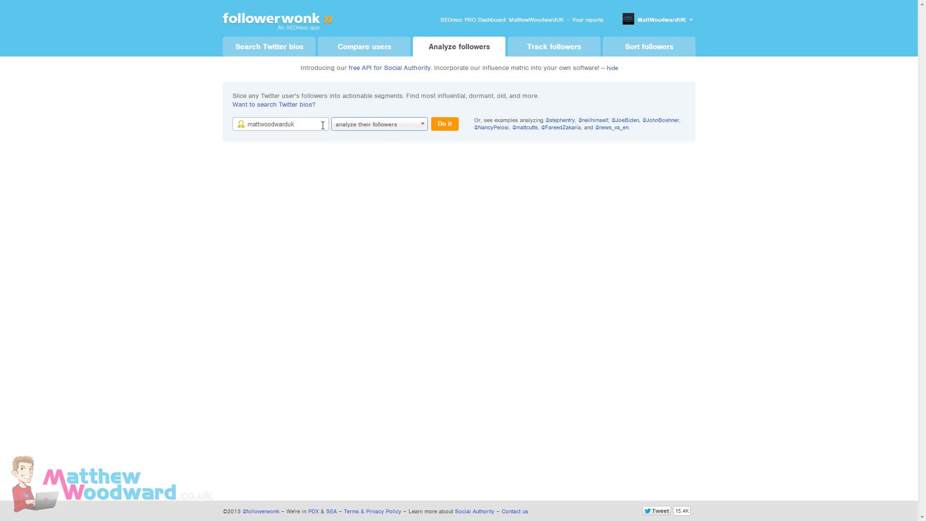
click(450, 127)
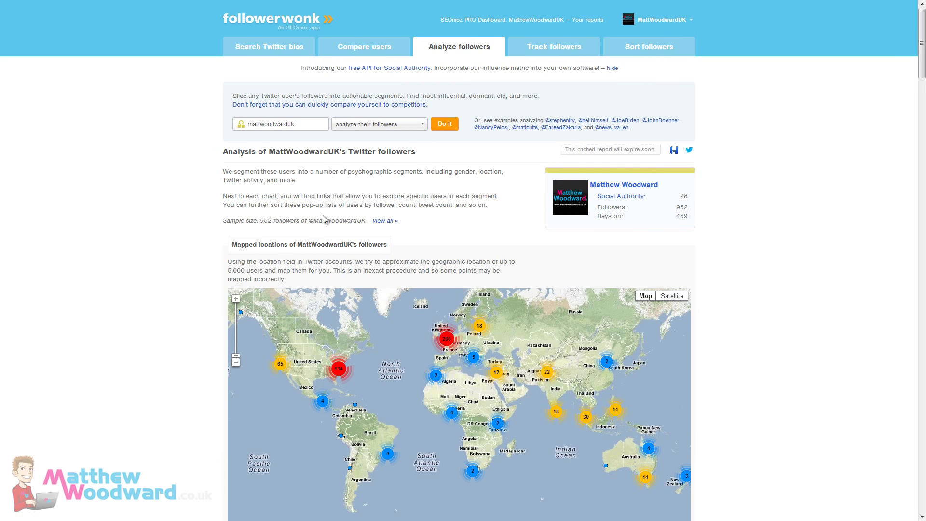
- Scroll through the follower analysis charts, including active hours, down to the word clouds
scroll(789, 187, down, 3)
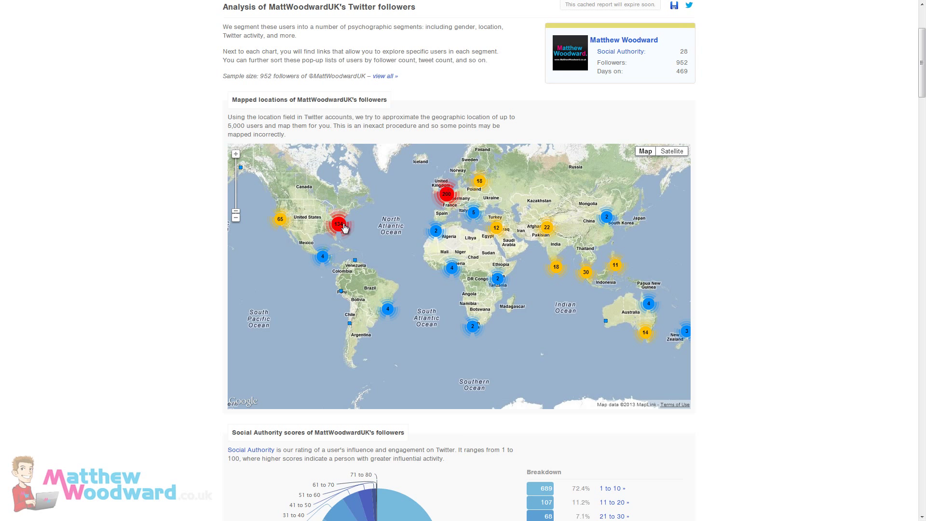
scroll(344, 227, down, 4)
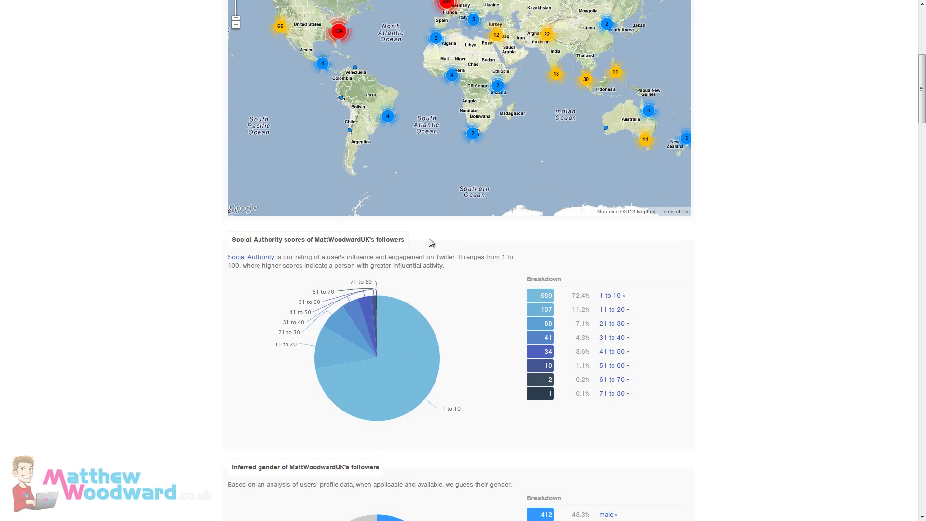
scroll(231, 258, down, 2)
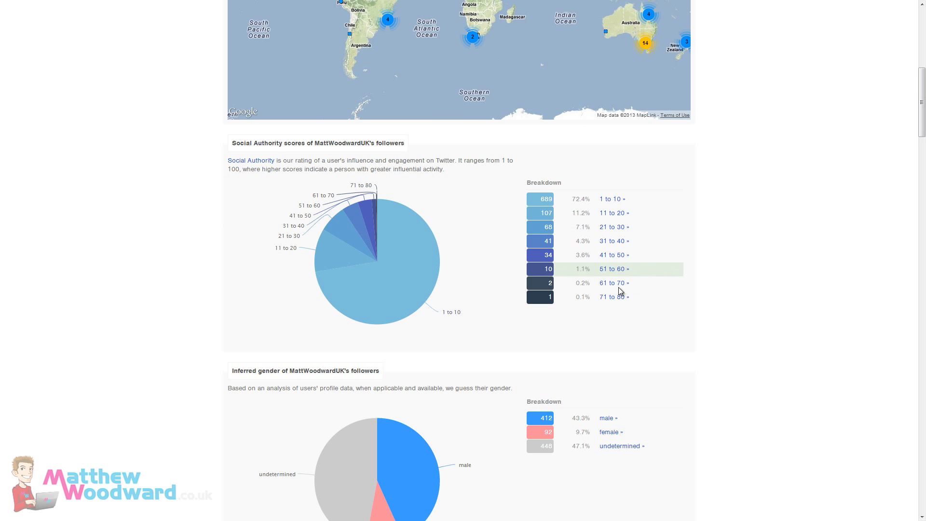
scroll(410, 309, down, 2)
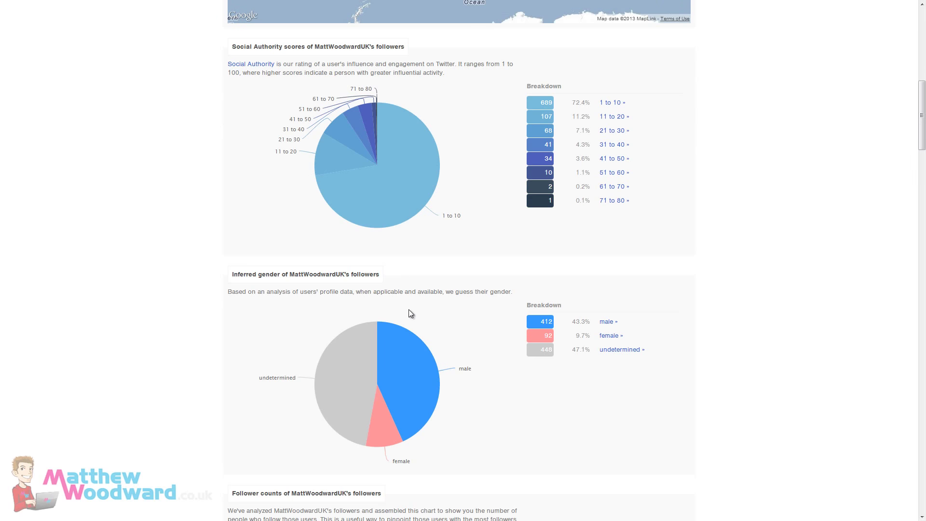
scroll(216, 268, down, 5)
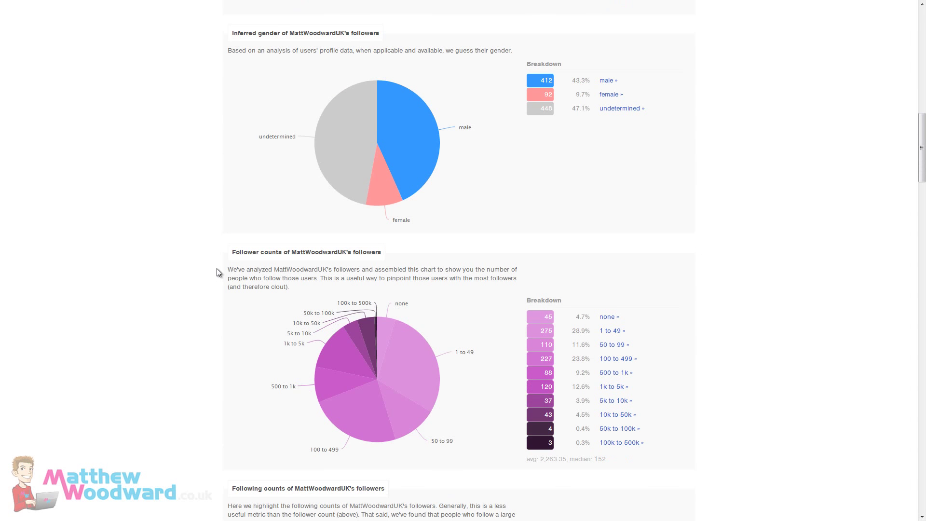
scroll(255, 305, down, 3)
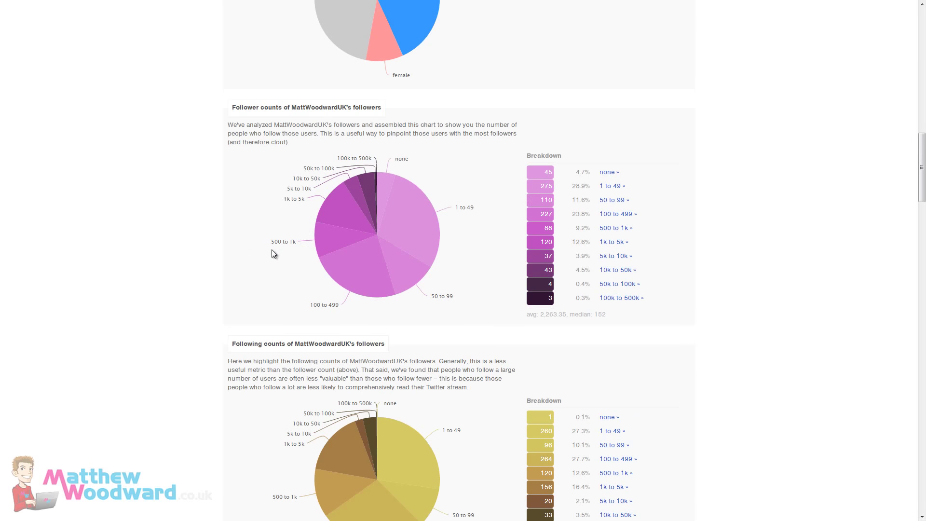
scroll(211, 309, down, 1)
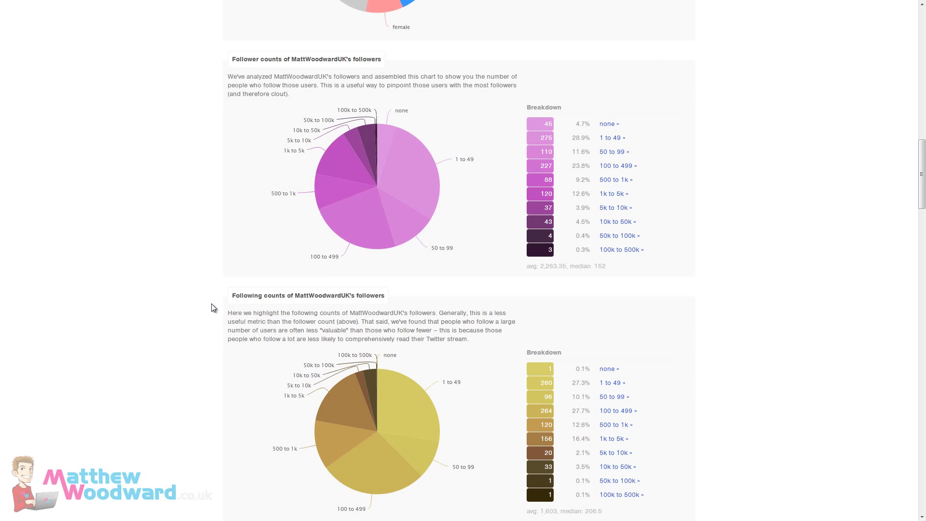
scroll(212, 305, down, 8)
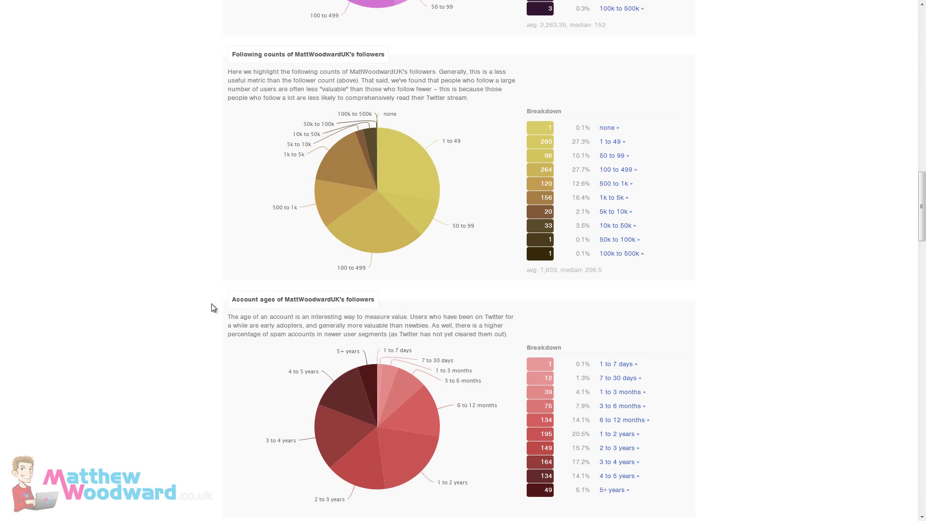
scroll(211, 308, down, 9)
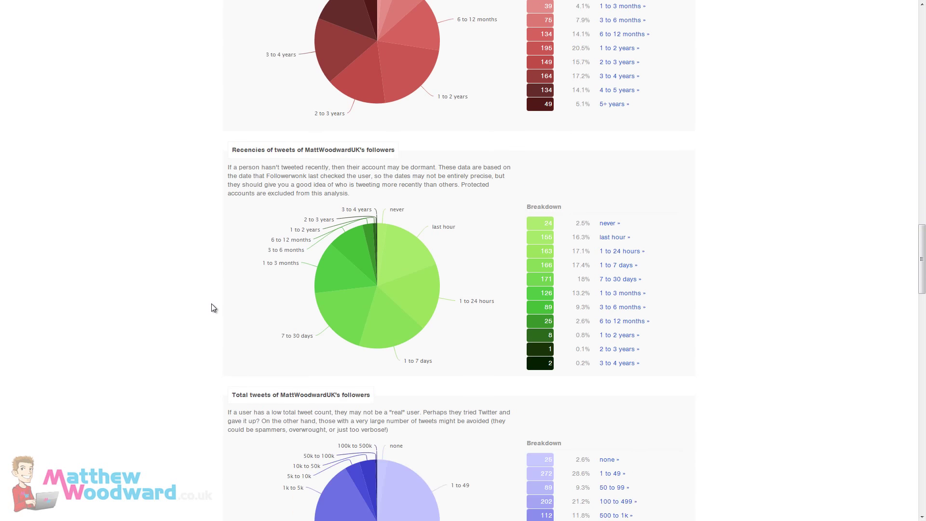
scroll(206, 303, down, 18)
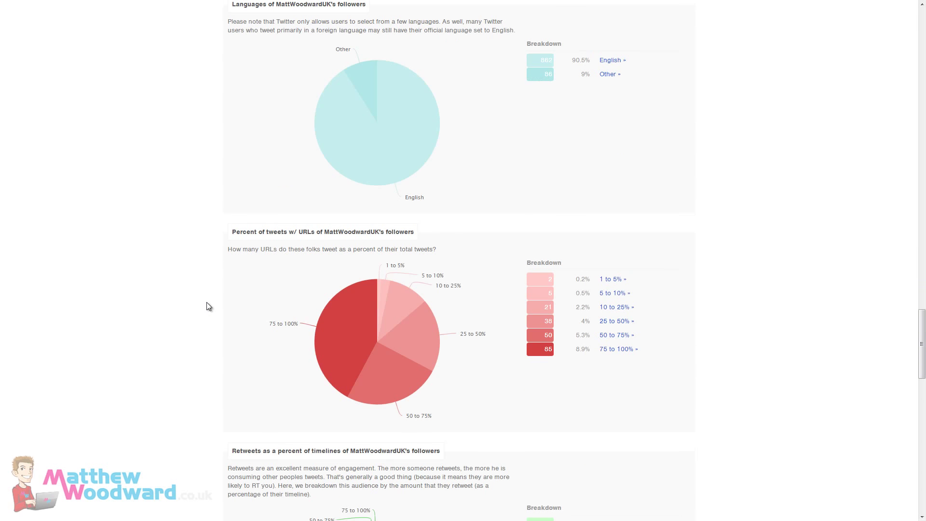
scroll(206, 303, down, 9)
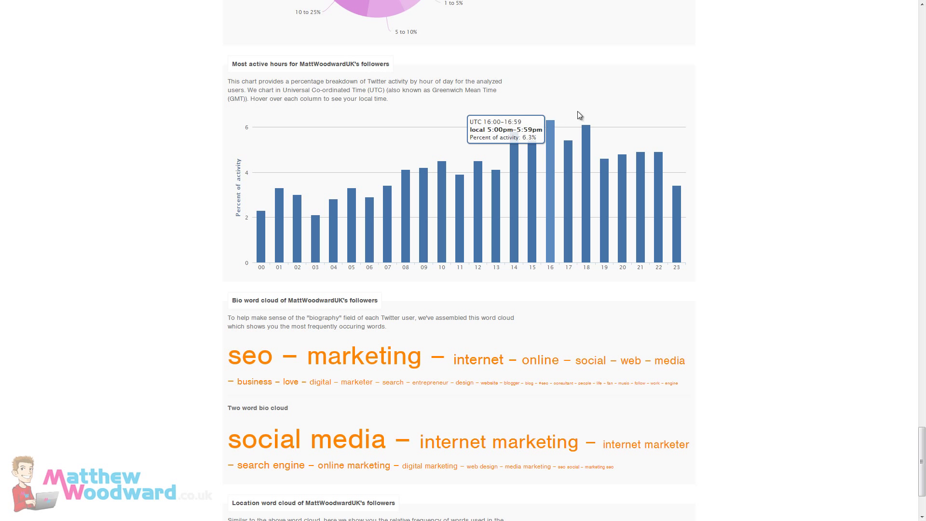
mouse_move(554, 152)
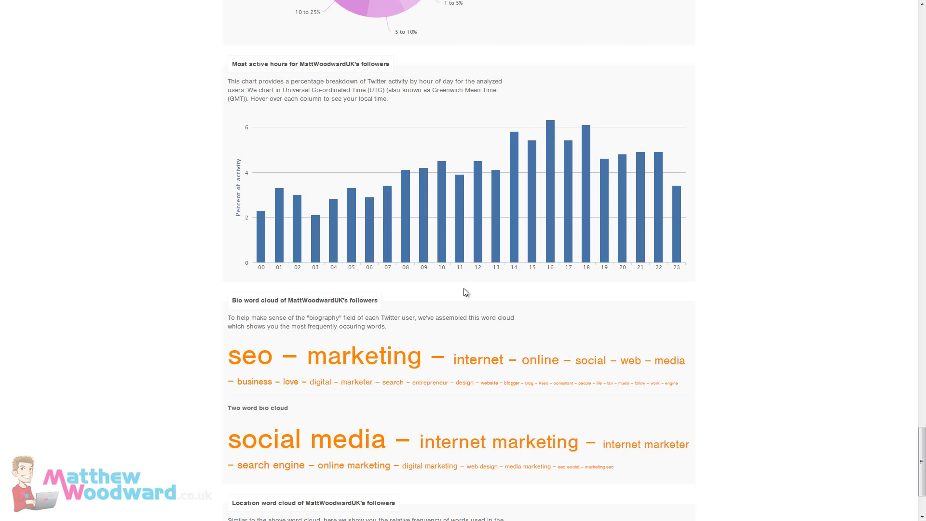
scroll(248, 253, down, 3)
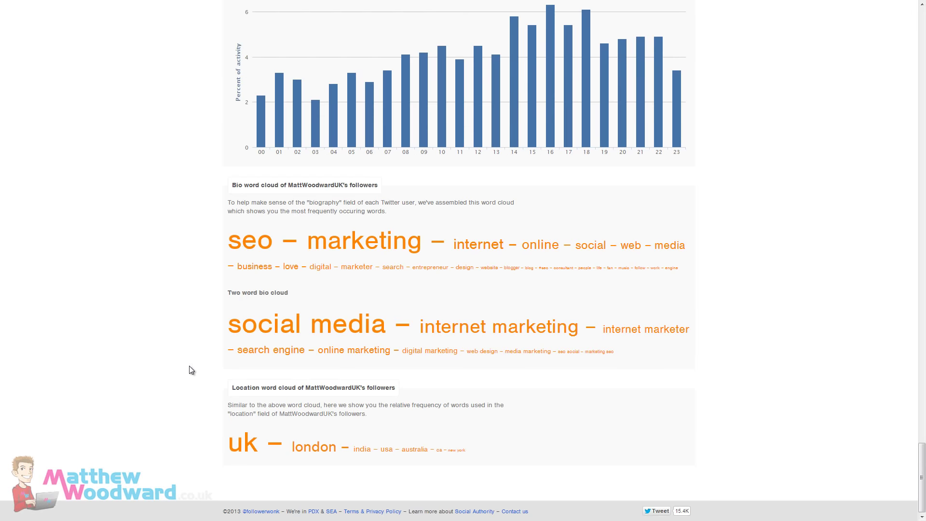
scroll(466, 316, up, 20)
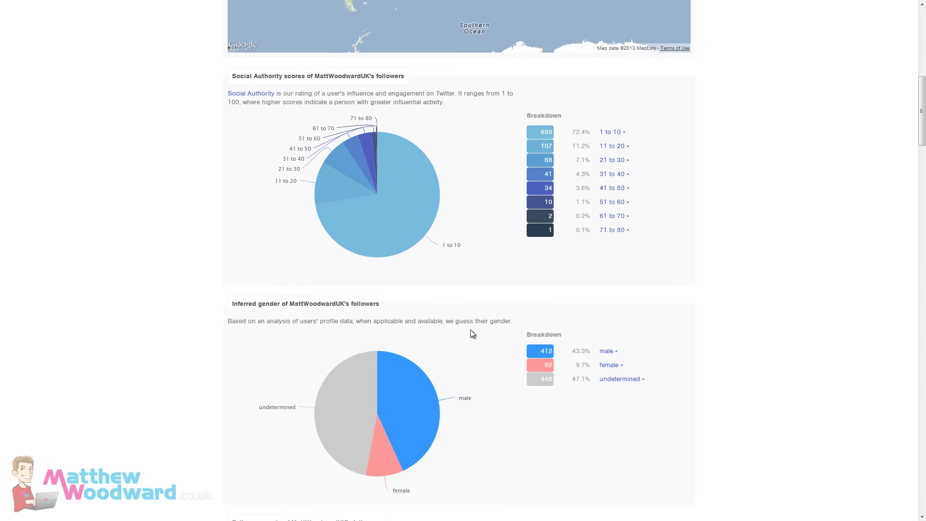
scroll(471, 333, up, 10)
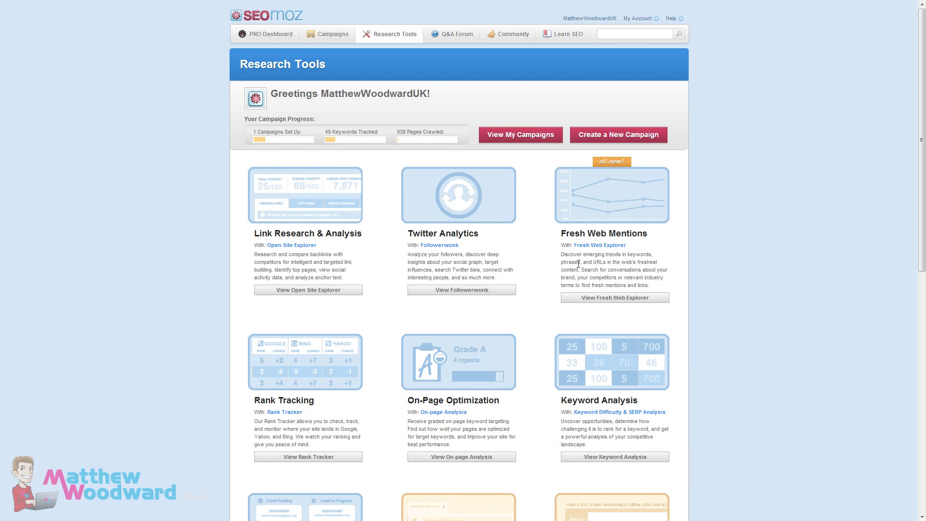
- Search Fresh Web Explorer for web mentions of the tracked site's domain
click(565, 299)
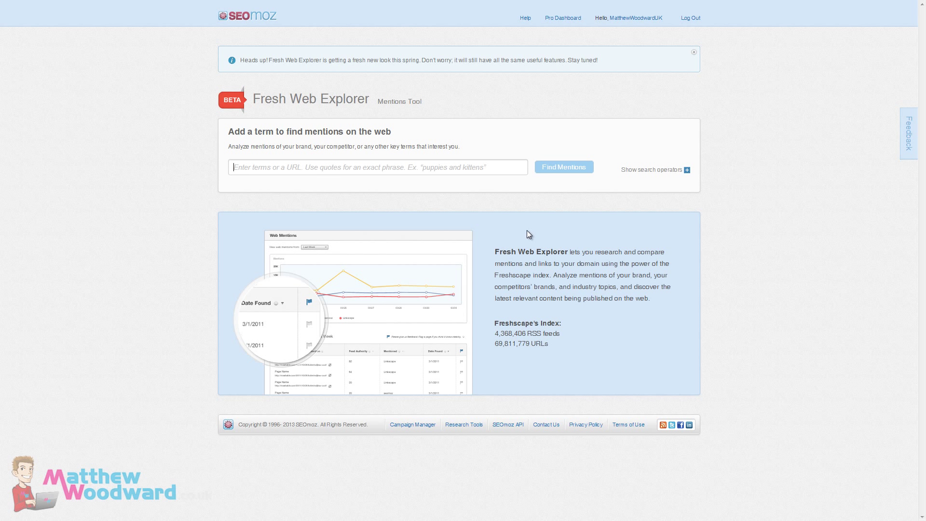
text(matthewwoodw)
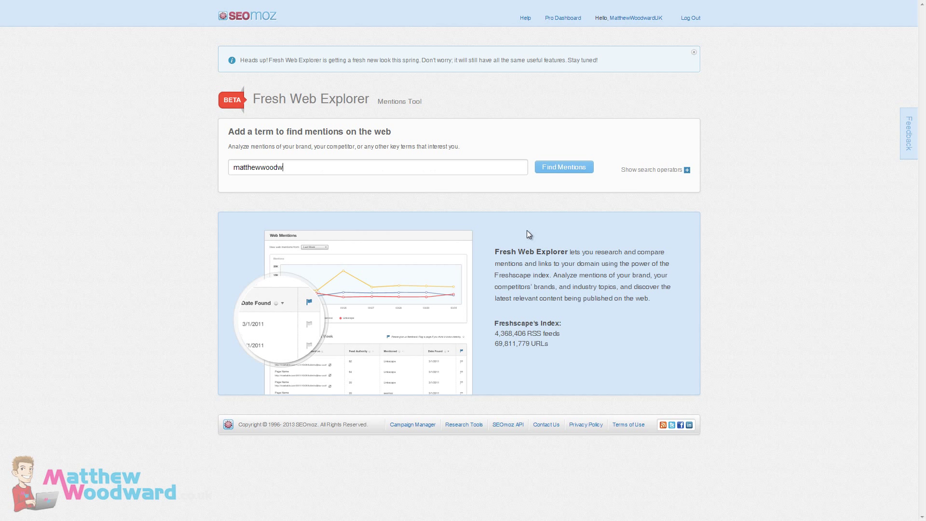
text(ard.co.uk)
click(566, 172)
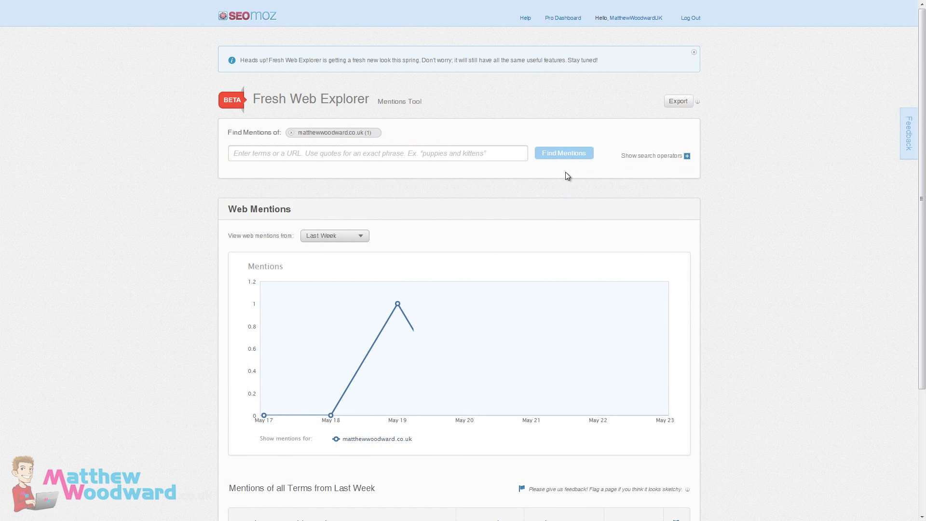
- Limit mentions to the last four weeks and review the chart and mentions table
scroll(424, 203, down, 2)
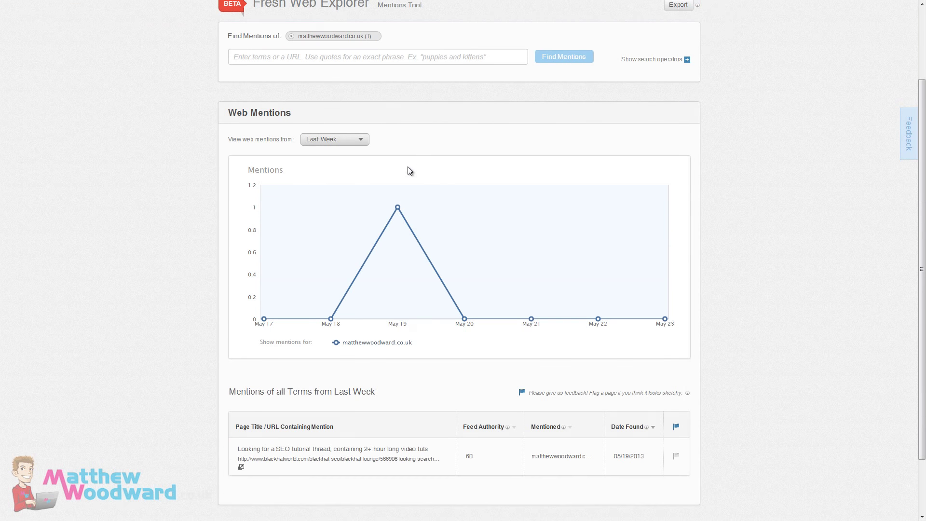
click(349, 140)
click(335, 182)
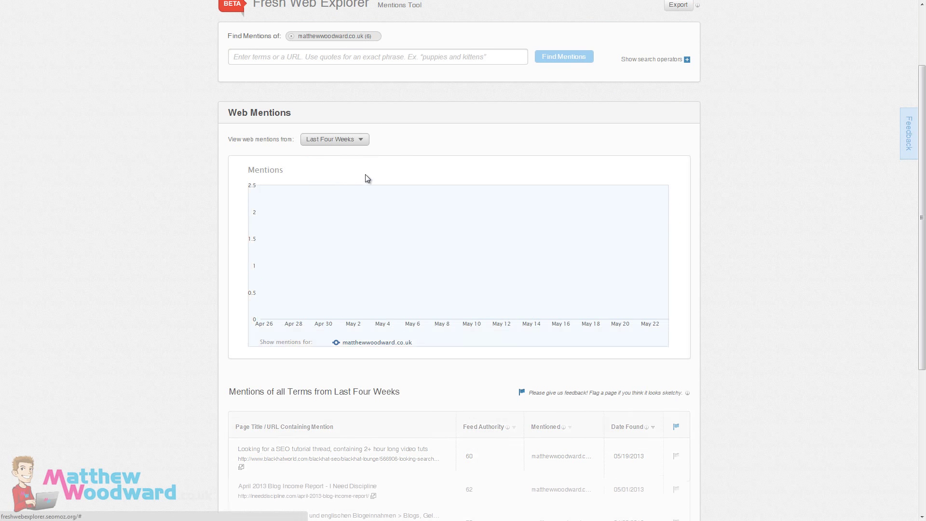
scroll(204, 189, down, 5)
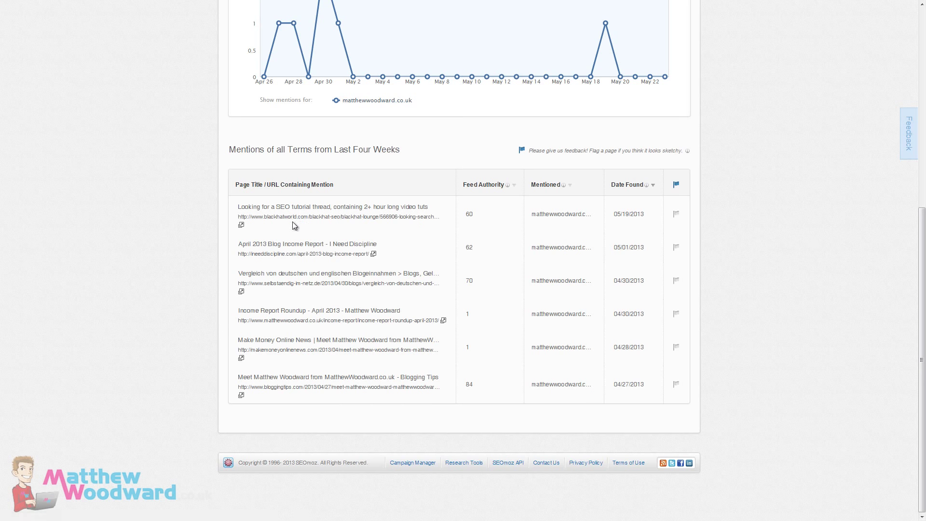
scroll(308, 367, up, 7)
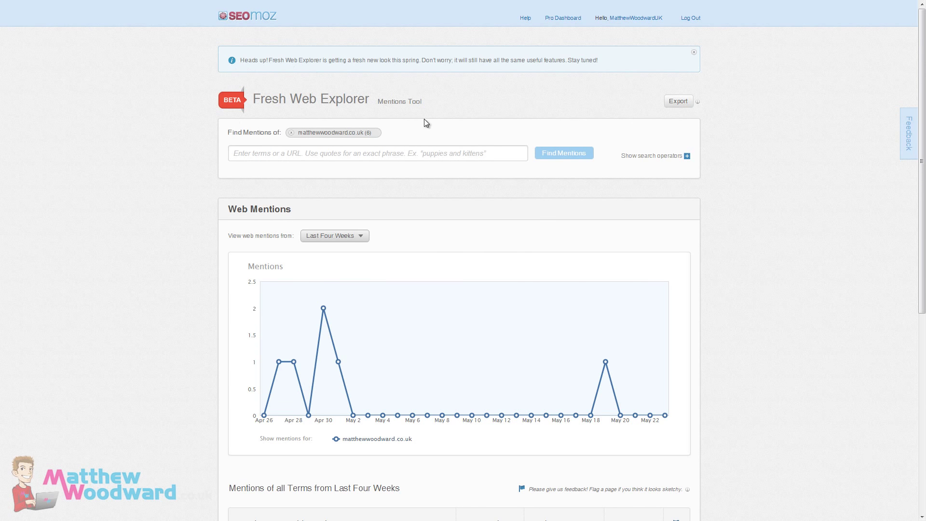
scroll(242, 306, down, 7)
scroll(319, 420, up, 5)
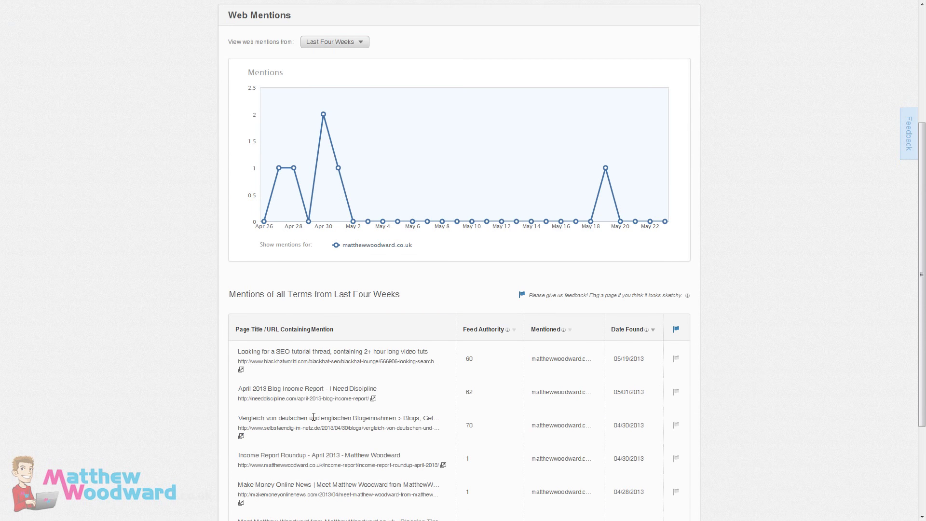
scroll(314, 423, up, 2)
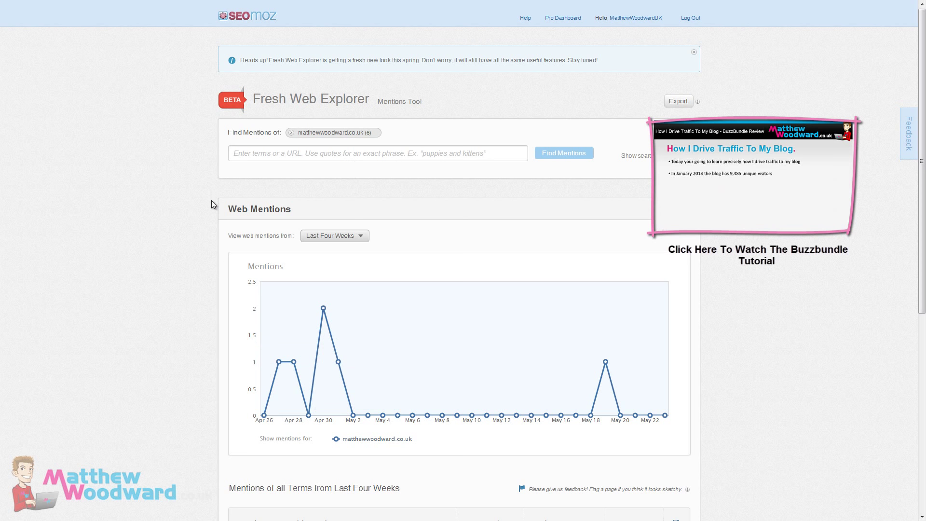
scroll(212, 229, down, 7)
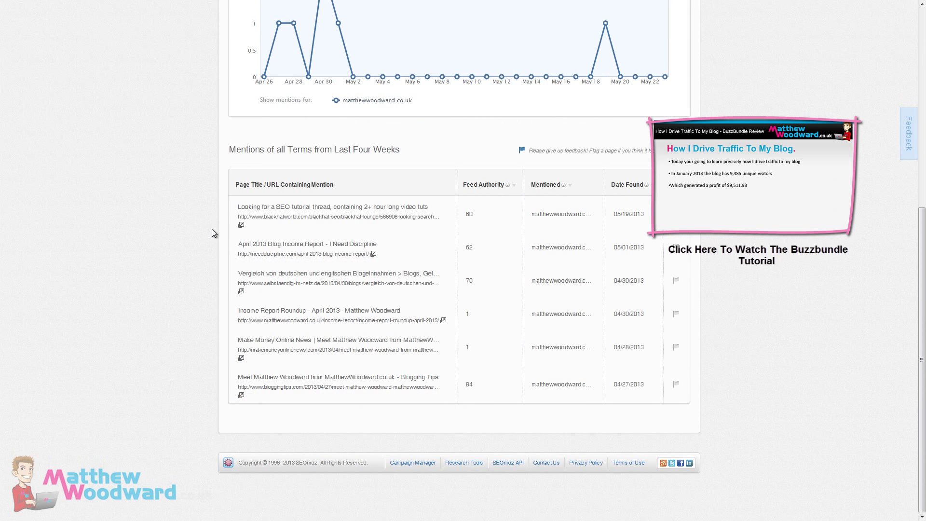
scroll(216, 250, up, 7)
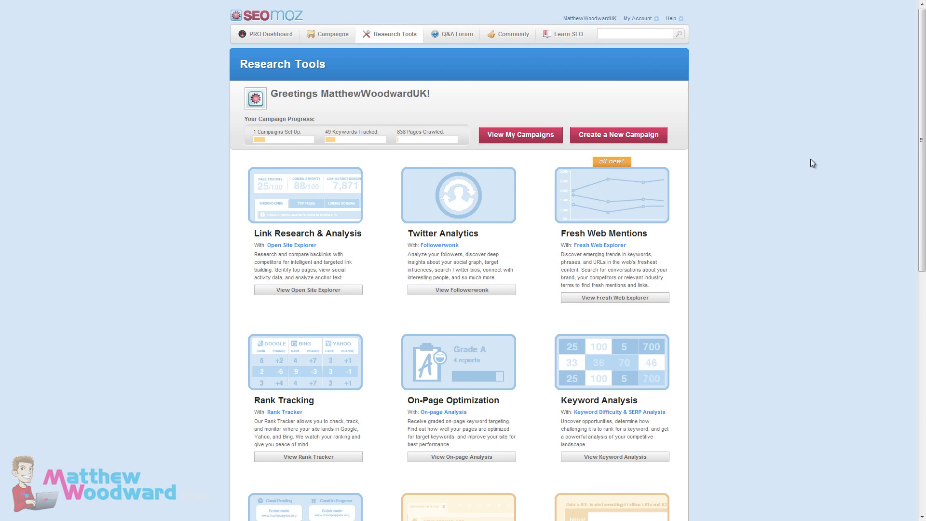
- Browse the Research Tools list, including SEO Web Crawler, SEO Toolbar, Mozscape API and Social Authority API
scroll(807, 164, down, 4)
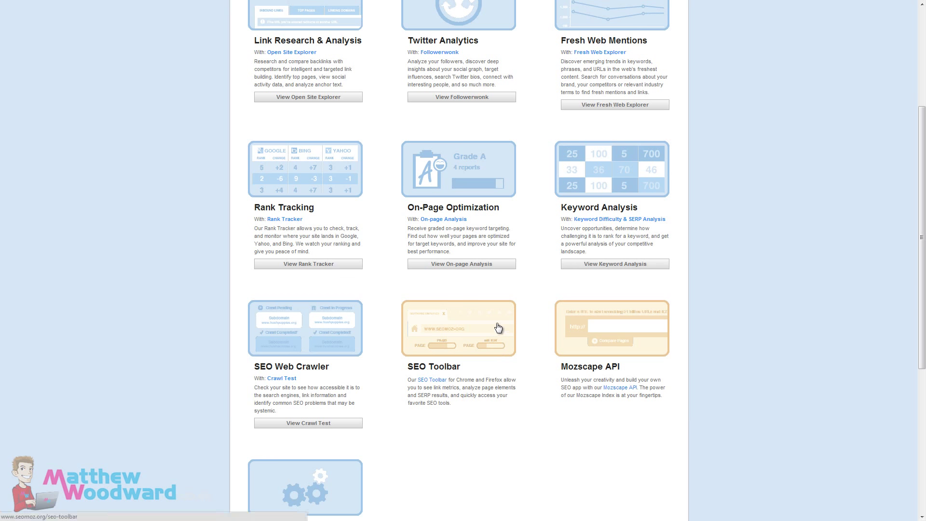
scroll(497, 336, down, 3)
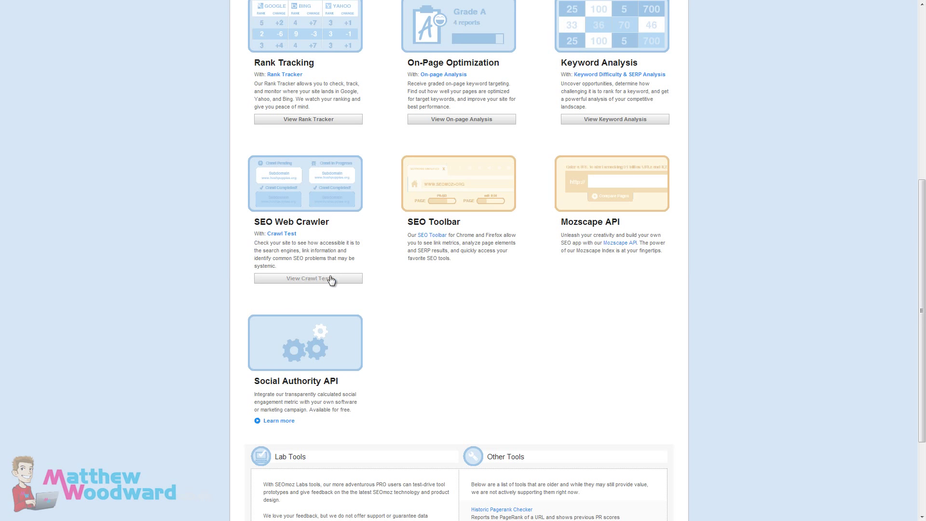
scroll(261, 279, up, 2)
scroll(259, 277, up, 5)
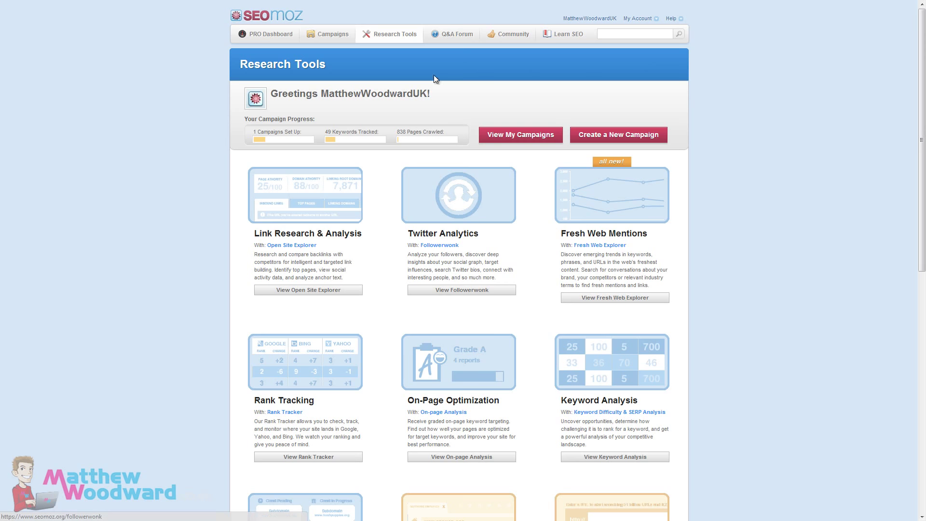
- Open the PRO Q&A Forum and browse recent questions like How to show Google Places data
click(451, 42)
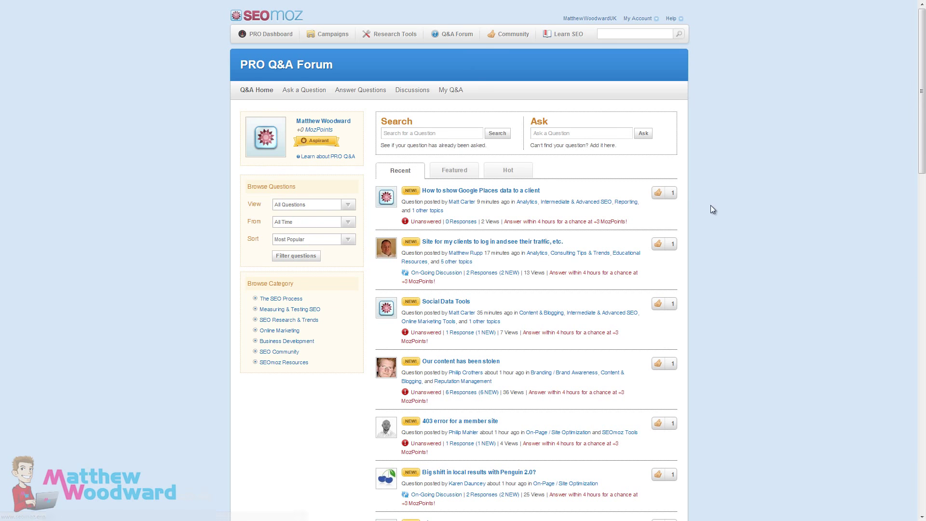
scroll(740, 301, down, 7)
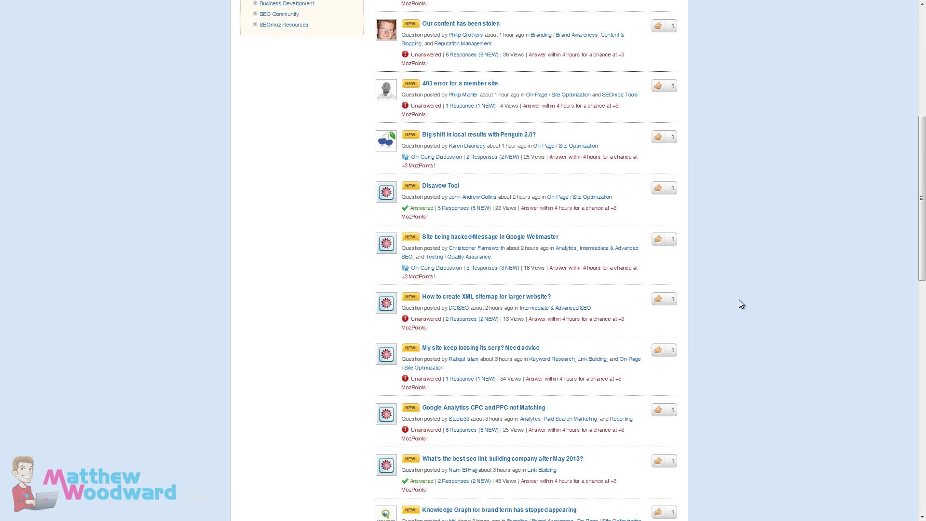
scroll(739, 308, down, 7)
scroll(731, 344, up, 14)
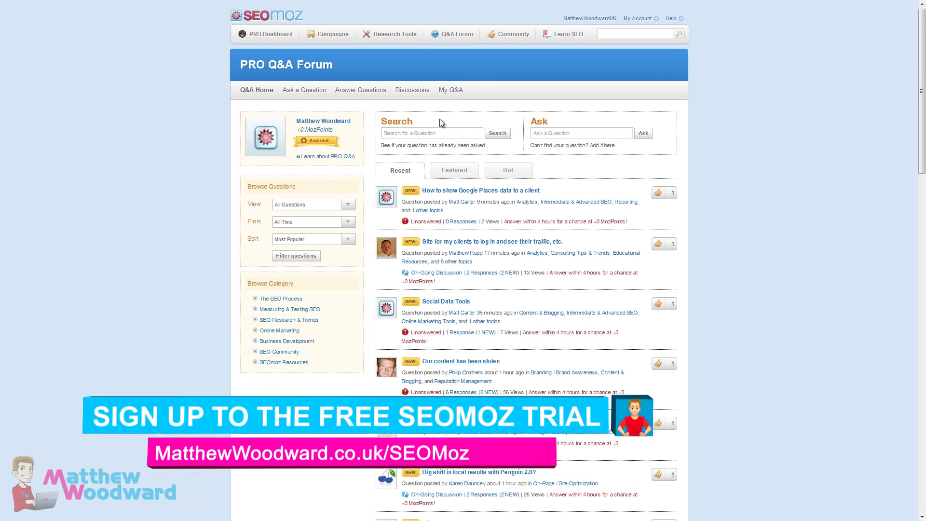
mouse_move(520, 43)
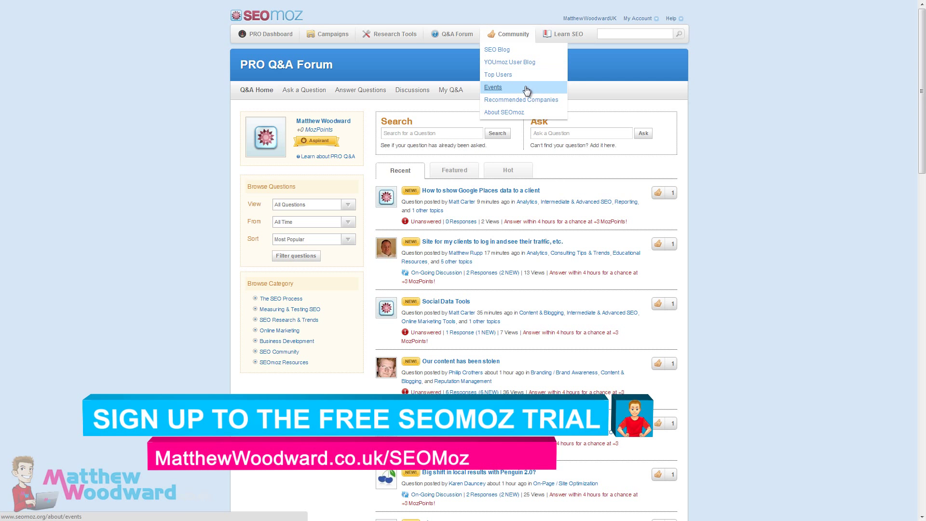
- Open Learn SEO and browse the Beginner's Guide and resources like the 2012 MozCon Video Bundle
click(570, 36)
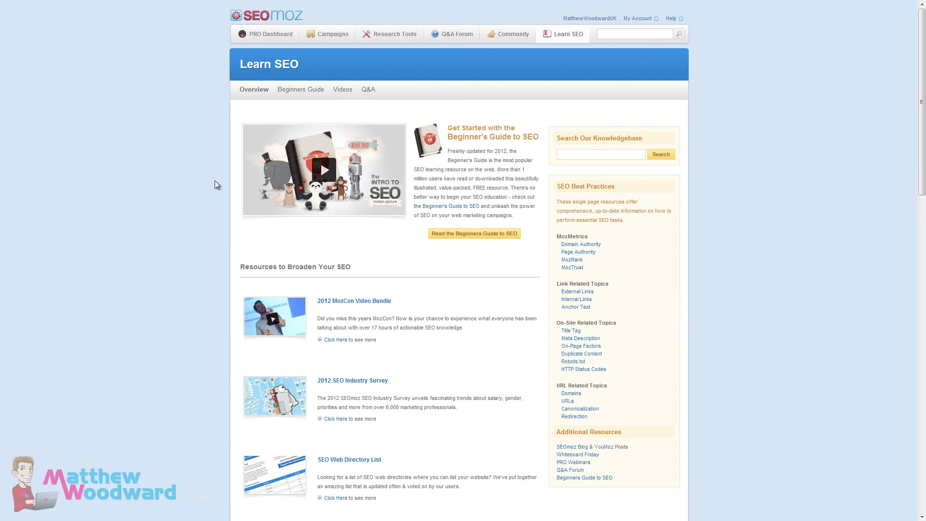
scroll(210, 186, down, 12)
scroll(211, 190, down, 4)
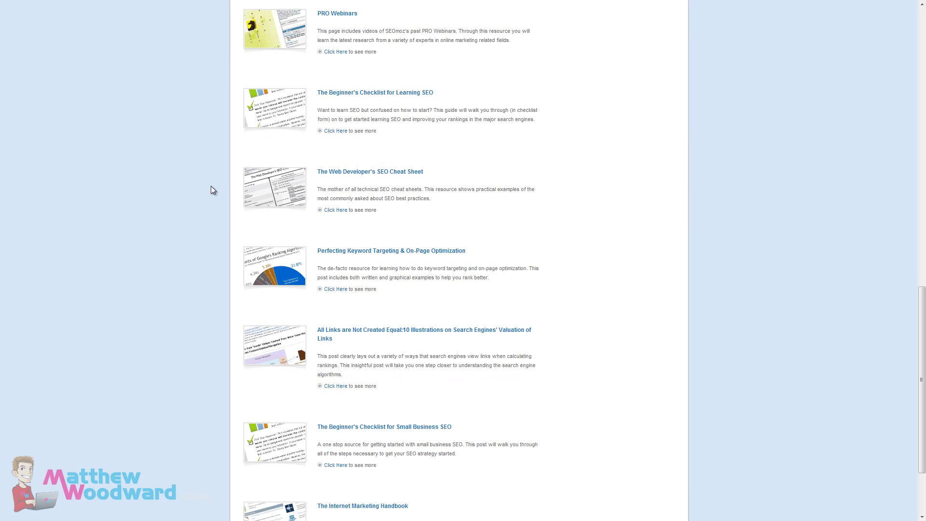
scroll(282, 220, down, 3)
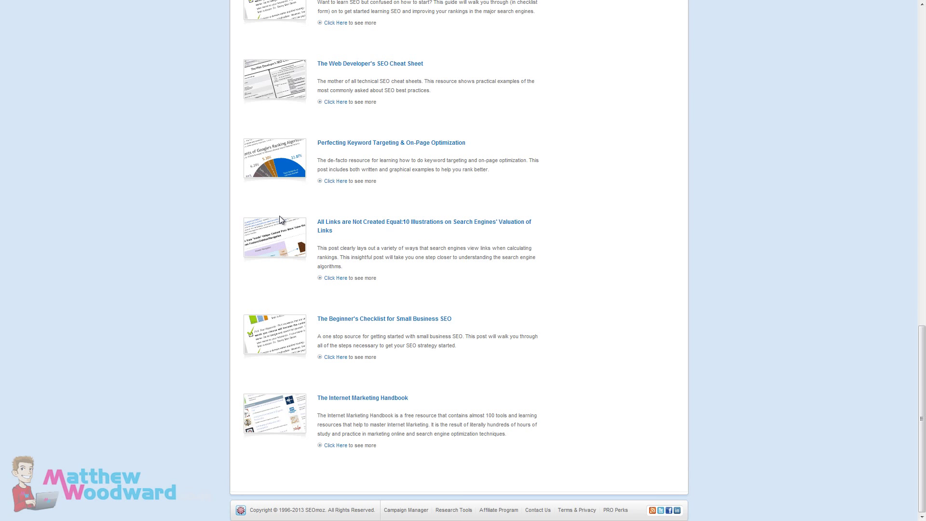
scroll(289, 425, up, 18)
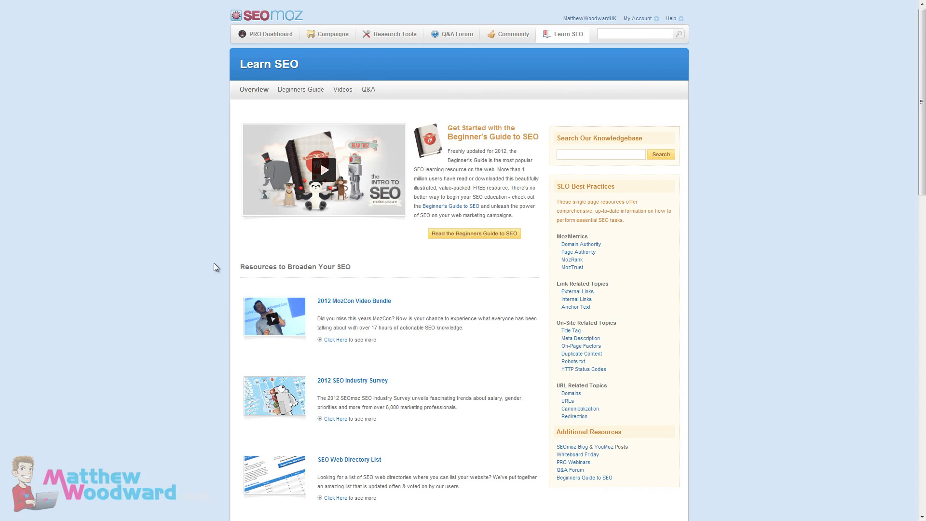
- Open the Beginner's Guide to SEO and scroll through its introduction
click(478, 235)
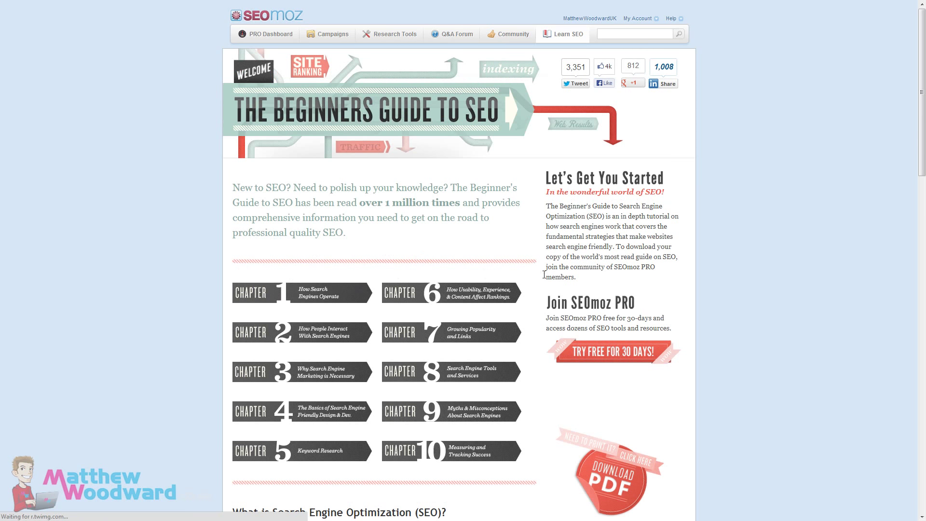
scroll(415, 270, down, 15)
scroll(407, 273, down, 5)
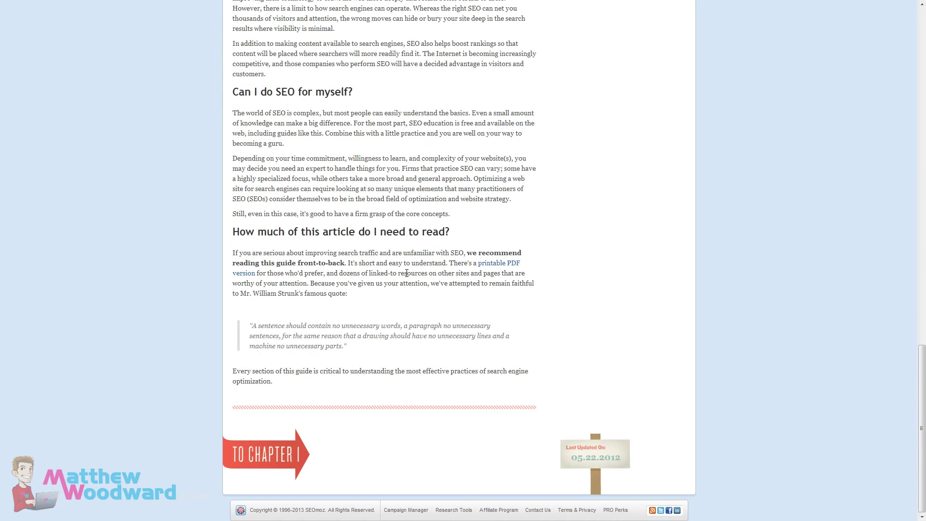
- Read Chapter One, How Search Engines Operate, then return to the PRO Dashboard
click(304, 454)
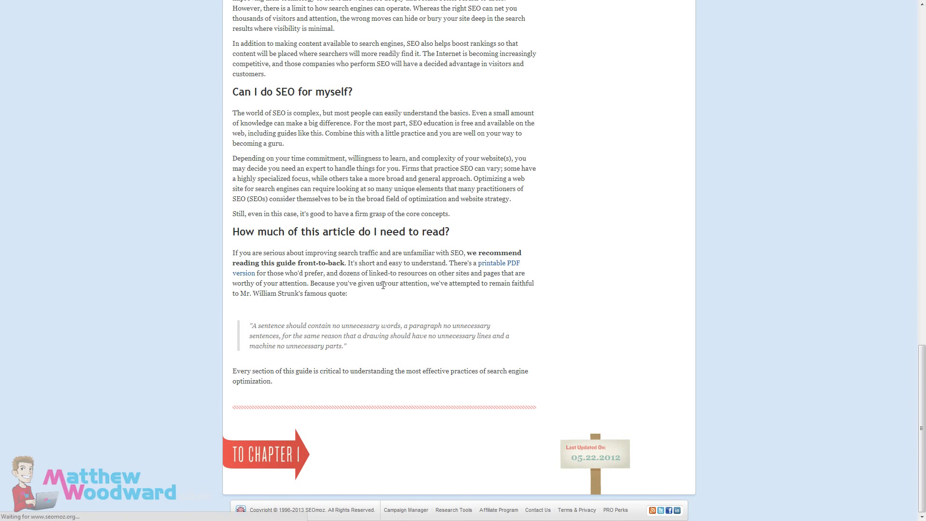
scroll(349, 291, down, 10)
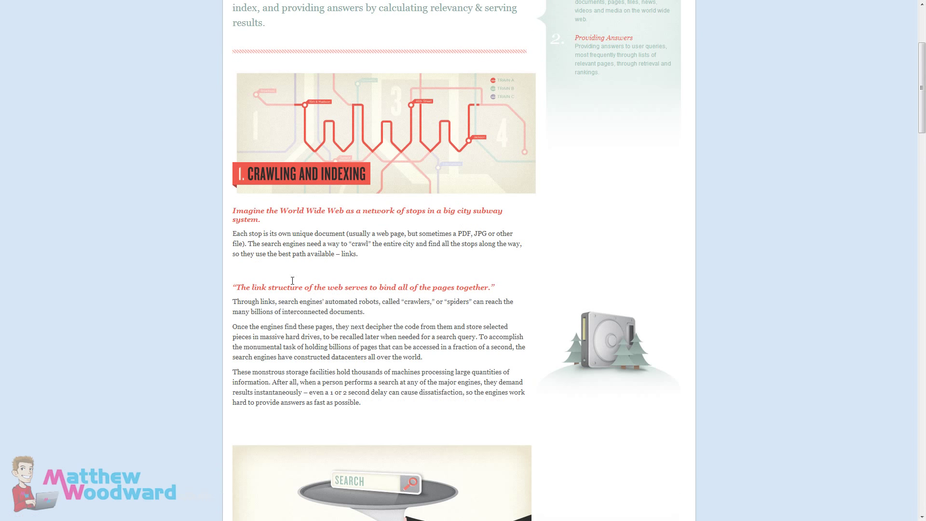
scroll(349, 291, down, 5)
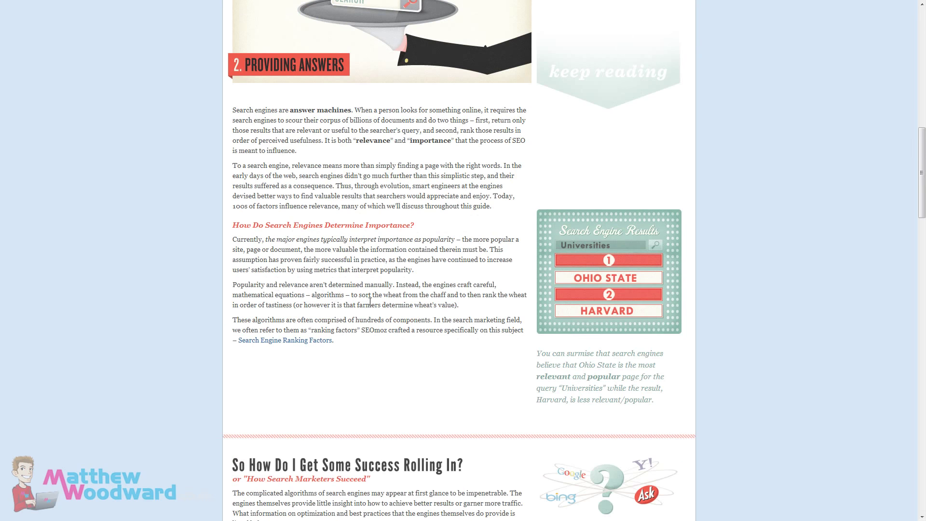
scroll(300, 250, down, 20)
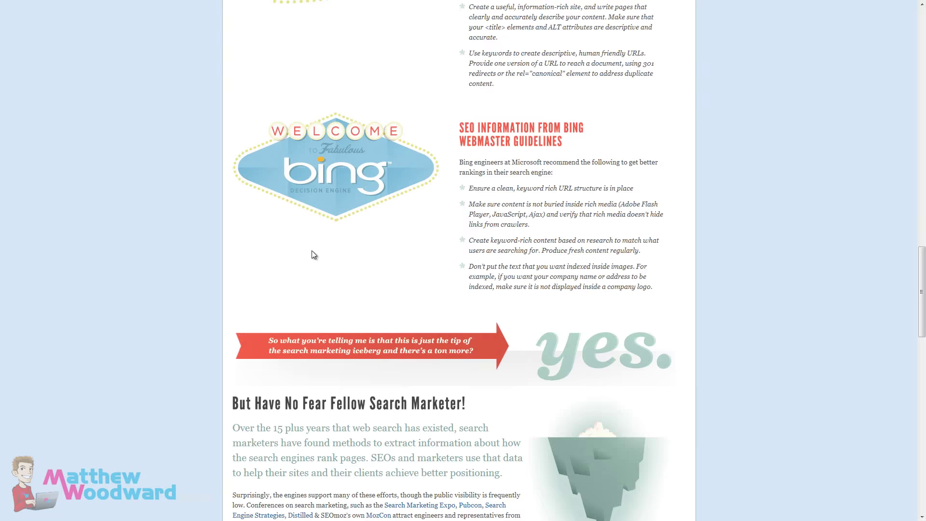
scroll(312, 250, down, 13)
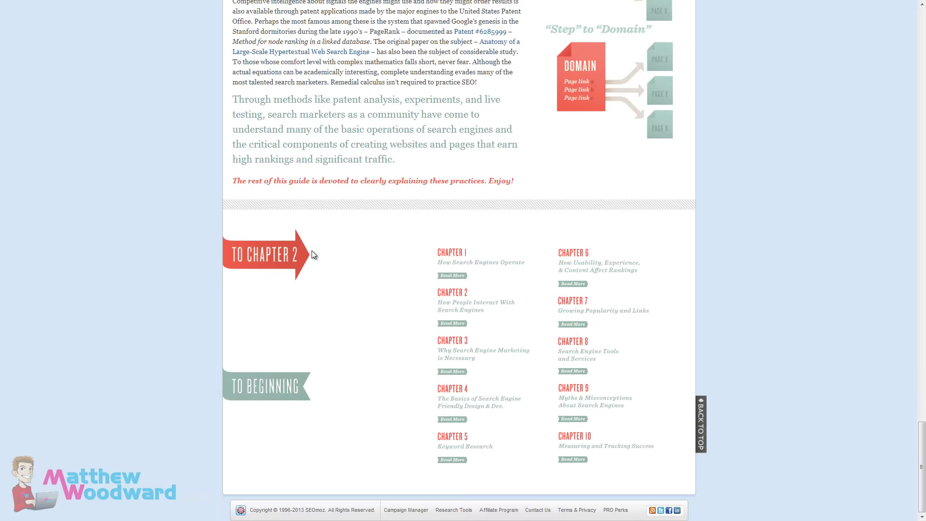
scroll(336, 313, up, 20)
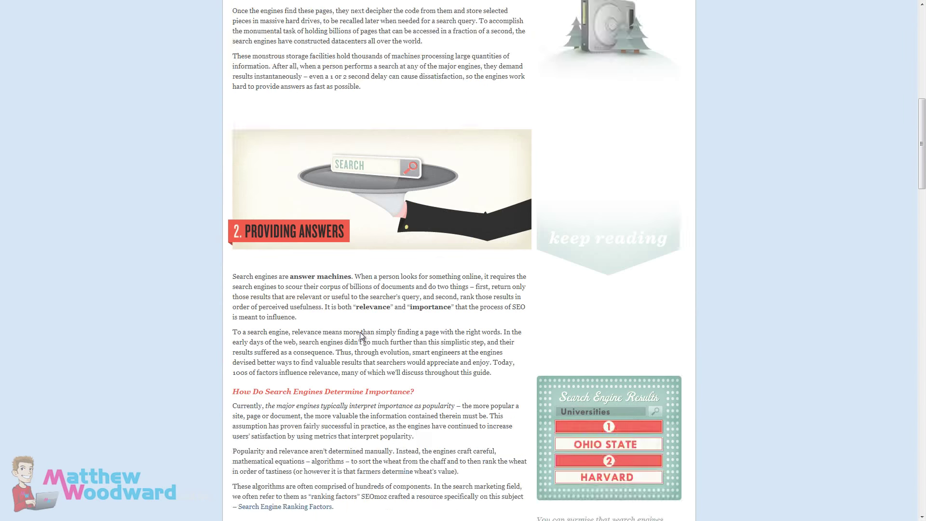
click(256, 35)
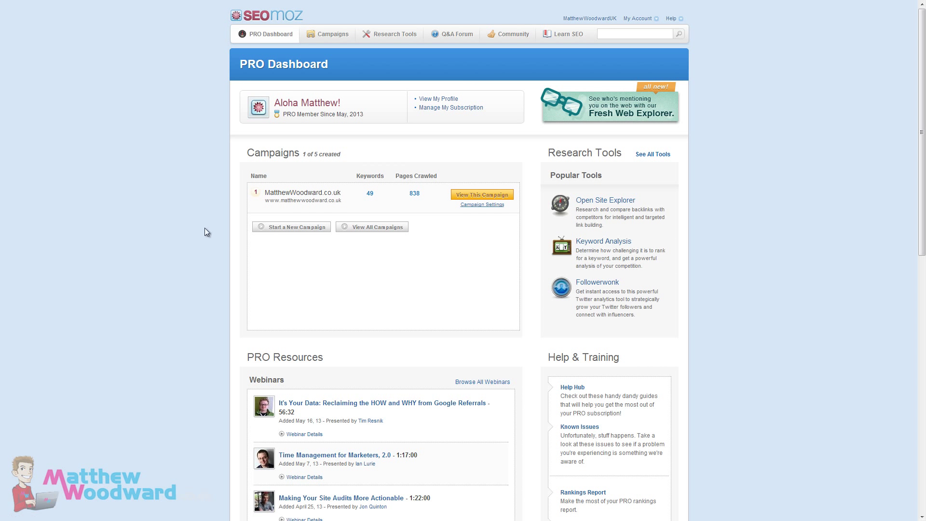
- Open the site's campaign overview with its welcome notes and Traffic Data table
scroll(205, 231, down, 10)
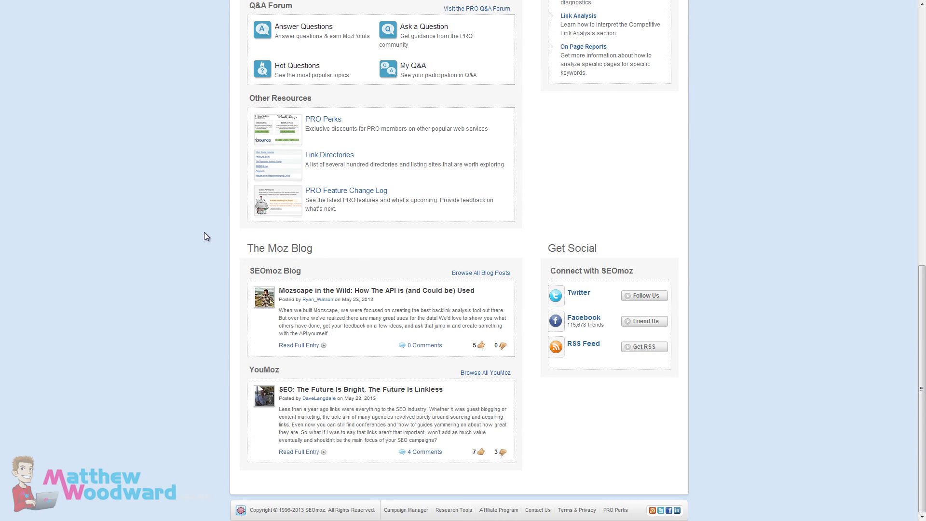
scroll(203, 245, up, 10)
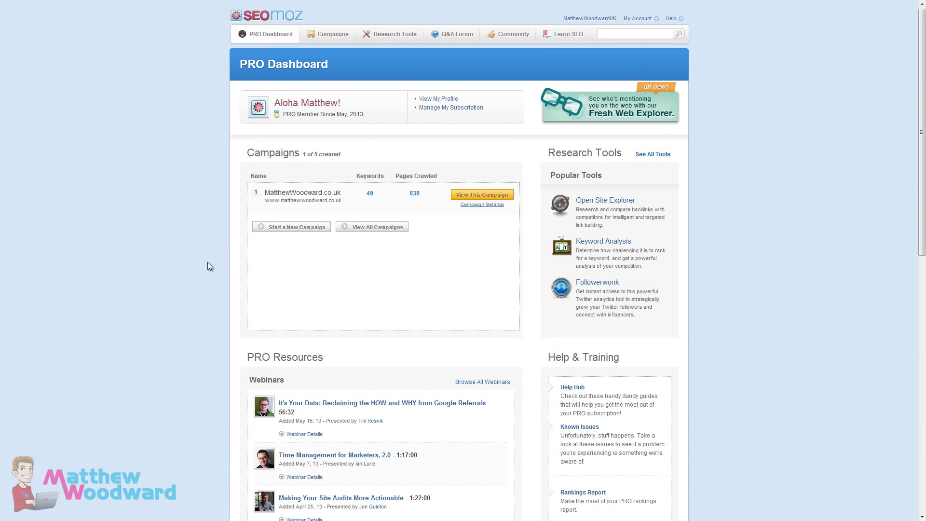
click(470, 195)
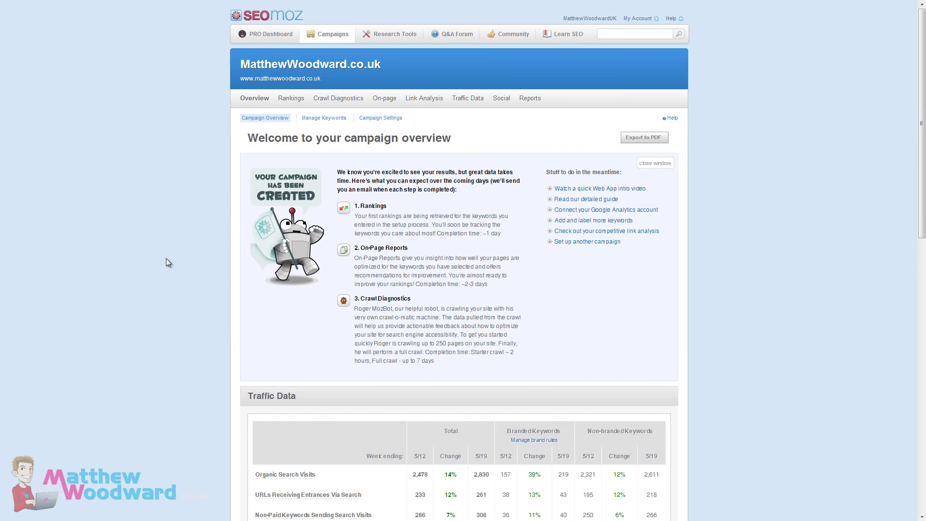
scroll(166, 259, down, 7)
scroll(194, 387, up, 7)
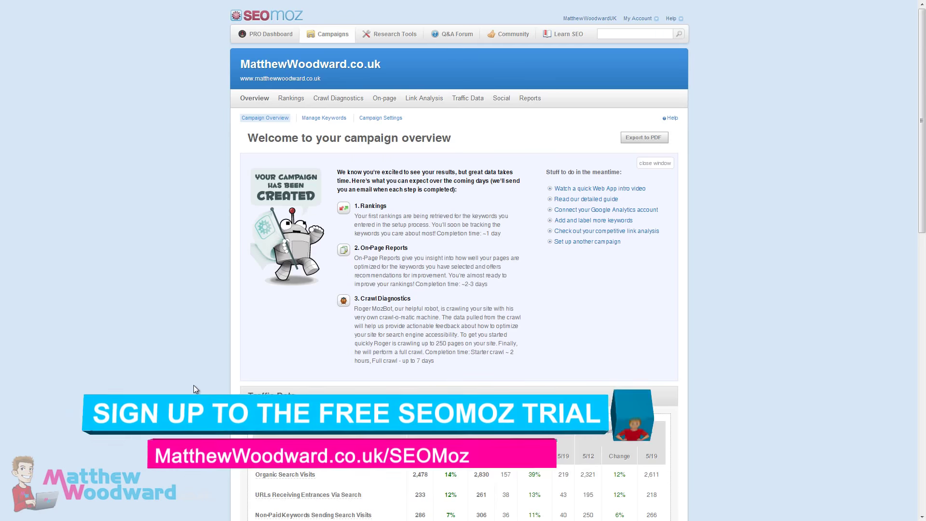